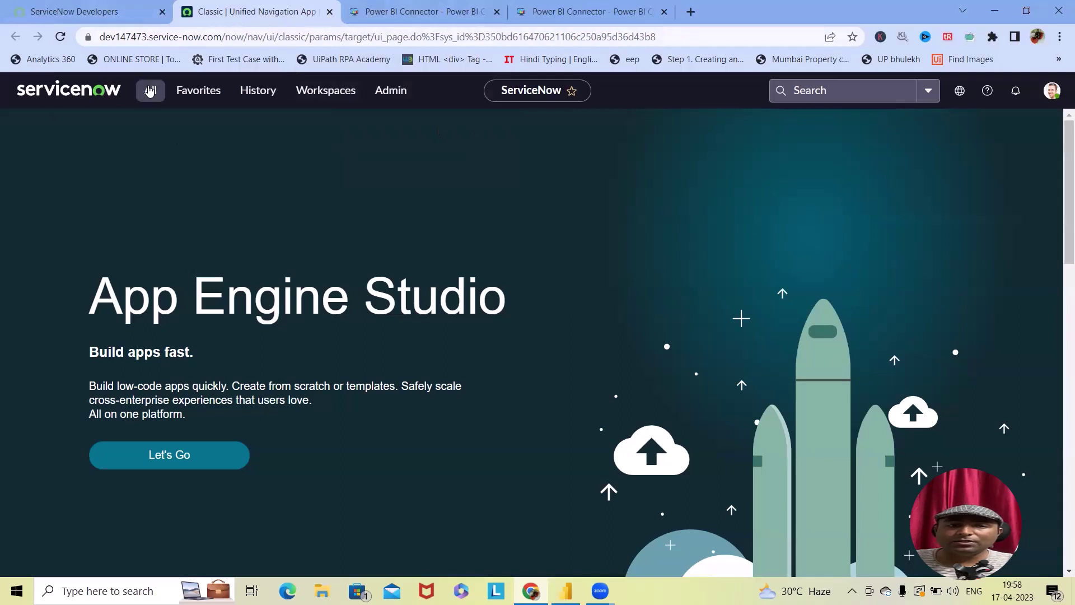
Open the list of all available applications under System Applications and search it for "power bi"
{"action": "left_click", "coordinate": [147, 91]}
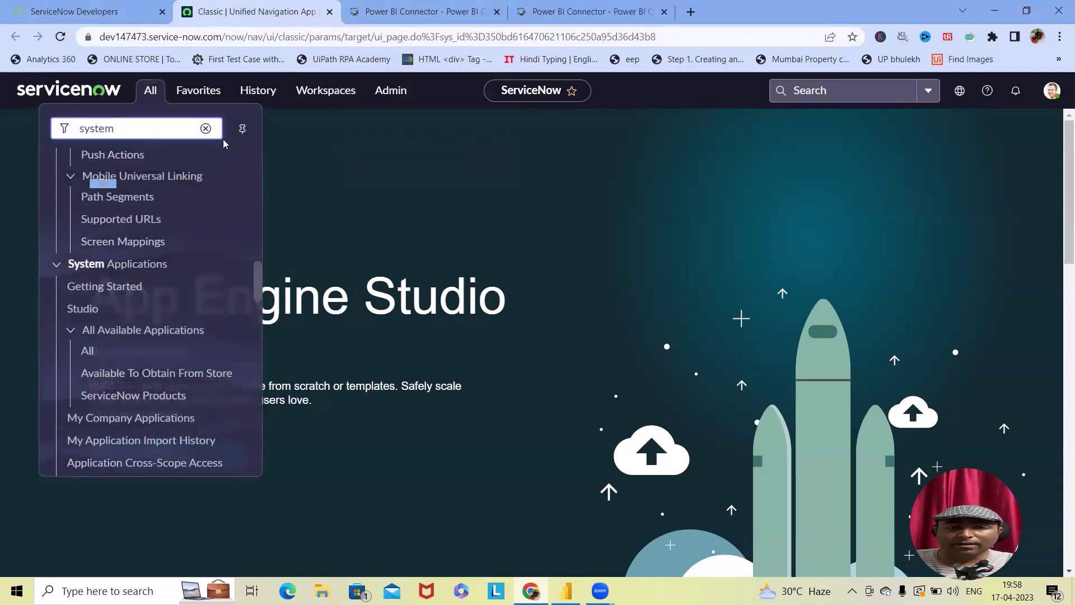
{"action": "type", "text": "appl"}
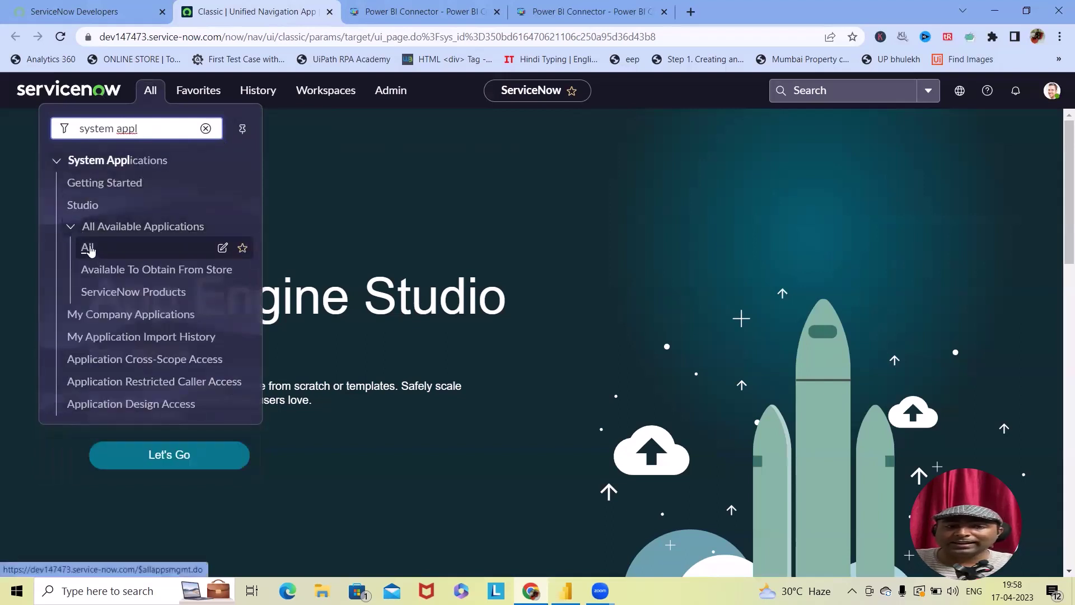
{"action": "left_click", "coordinate": [88, 249]}
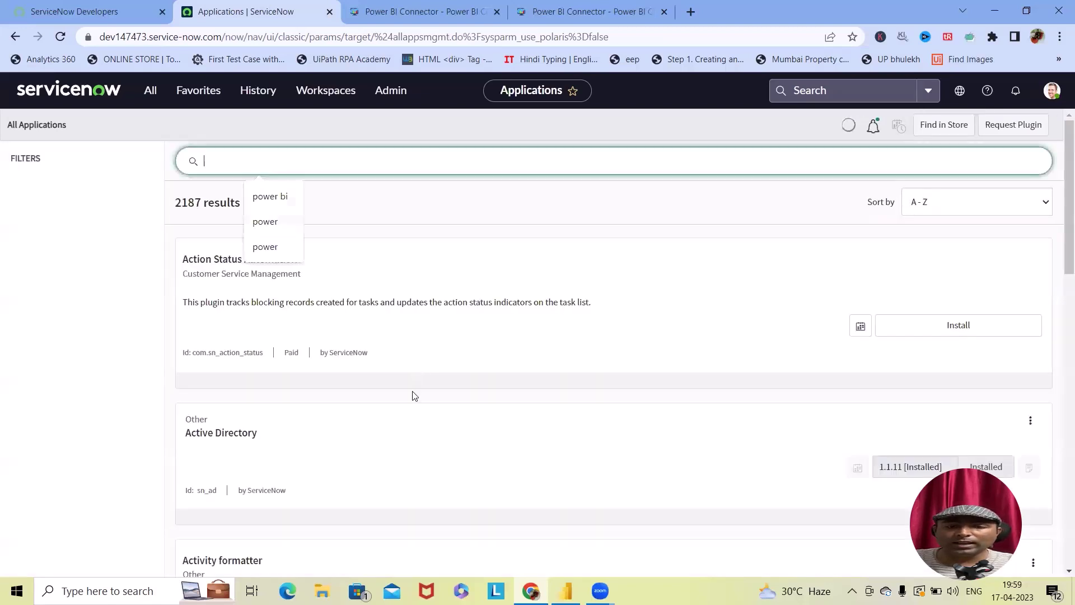
{"action": "left_click", "coordinate": [280, 197]}
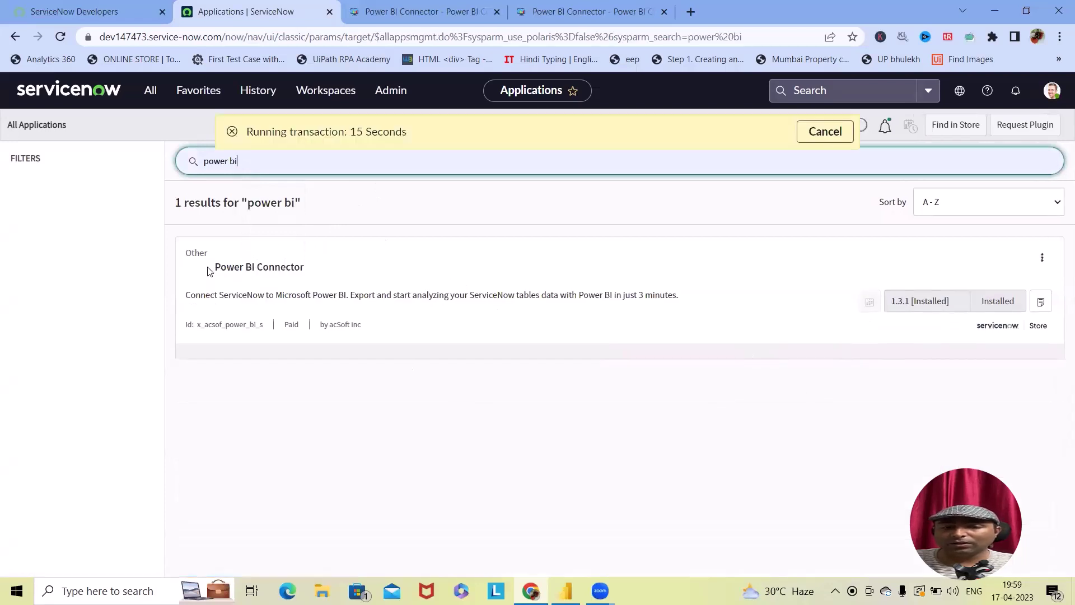
Open the store application record of the Power BI Connector found in the applications list
{"action": "right_click", "coordinate": [287, 273]}
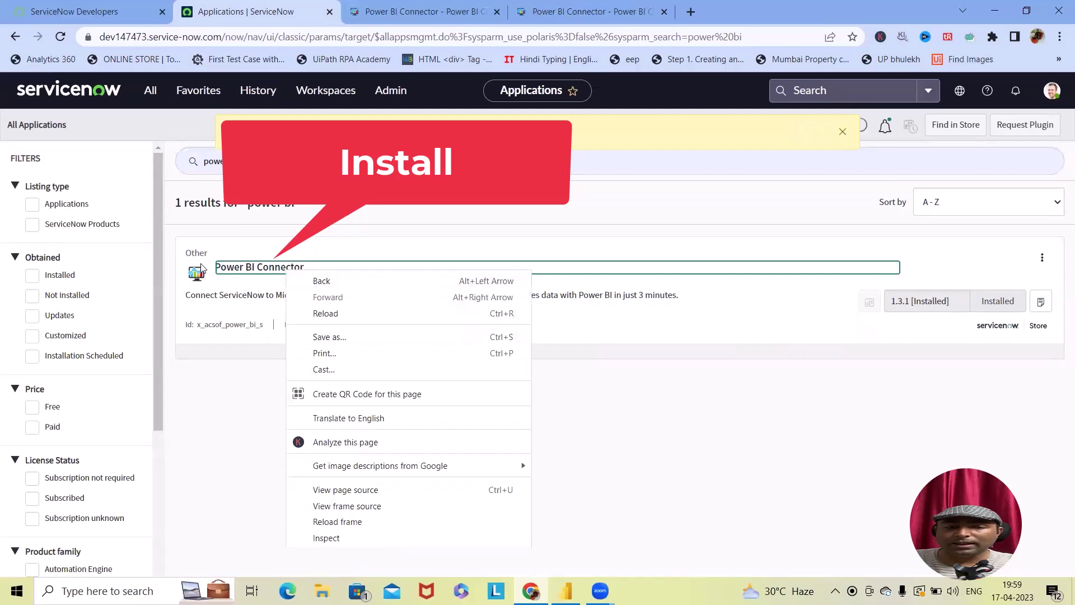
{"action": "left_click", "coordinate": [197, 279]}
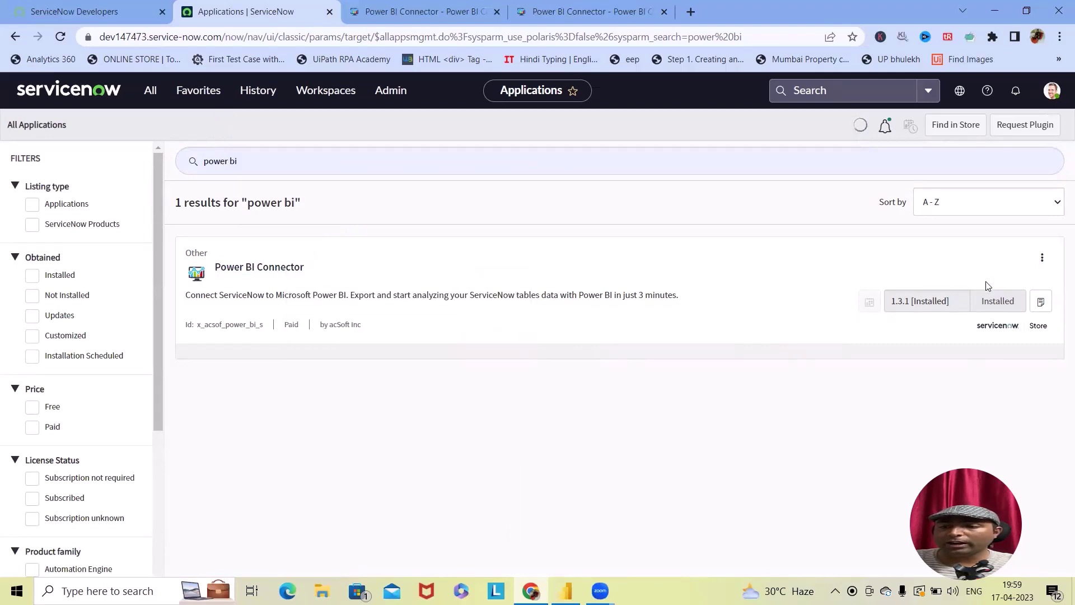
{"action": "left_click", "coordinate": [262, 278]}
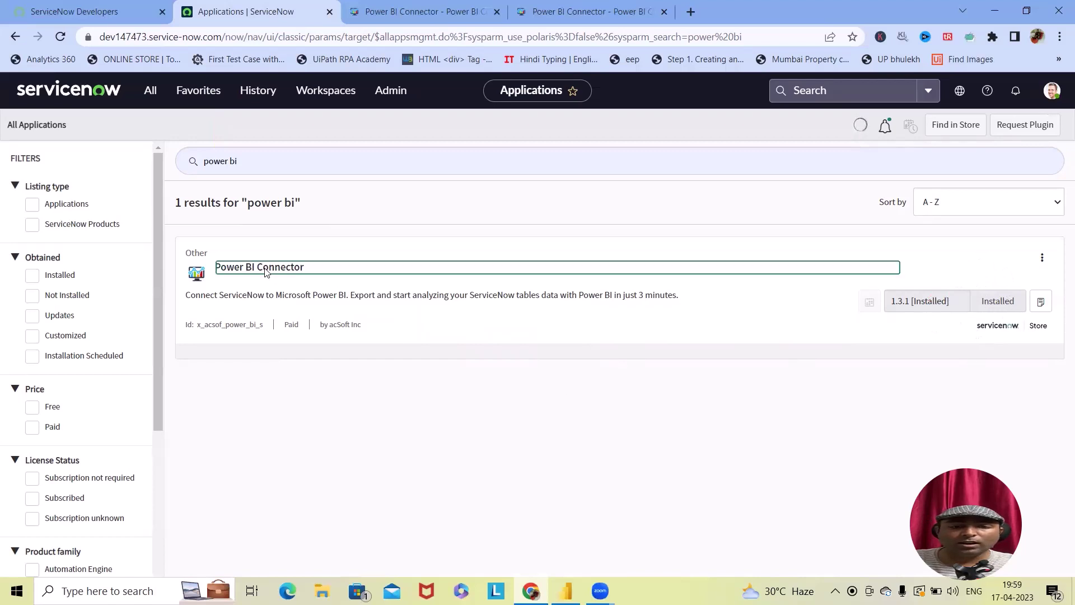
{"action": "left_click", "coordinate": [199, 285]}
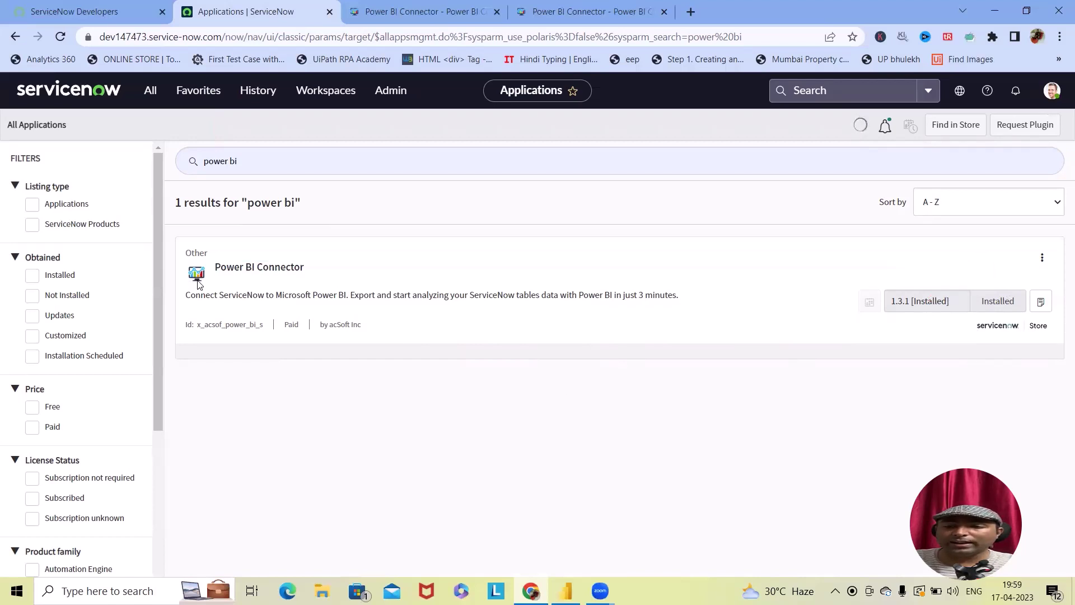
{"action": "left_click", "coordinate": [232, 268]}
{"action": "left_click", "coordinate": [980, 310]}
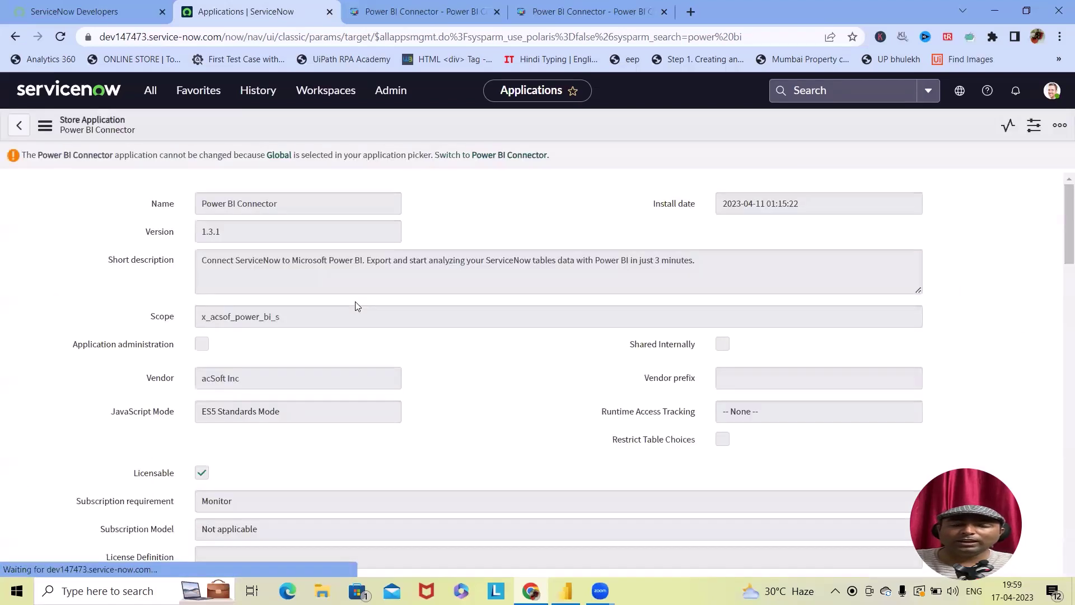
{"action": "left_click", "coordinate": [19, 125]}
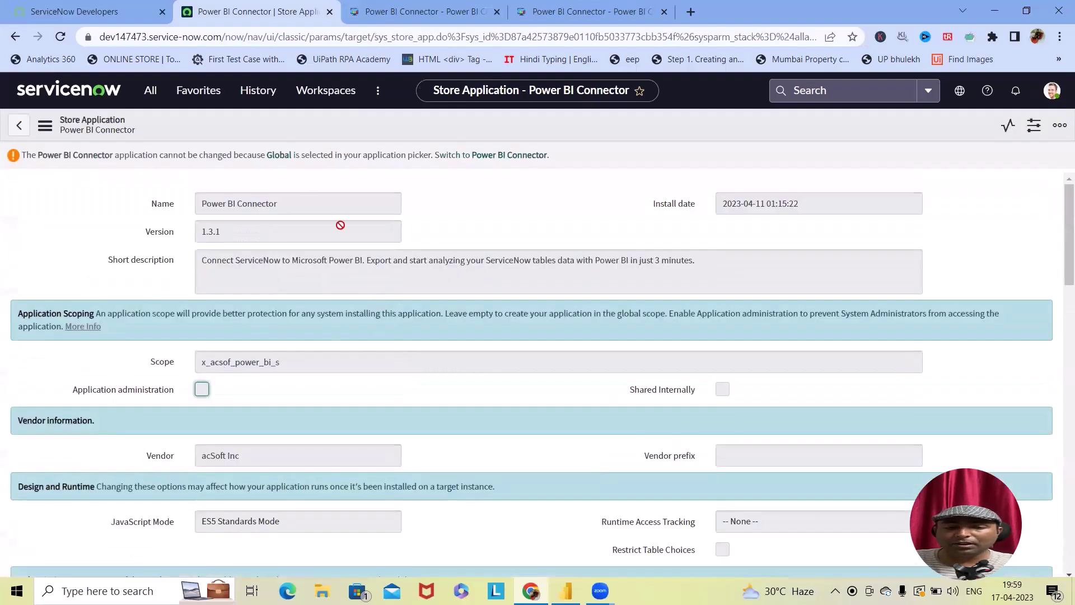
{"action": "left_click", "coordinate": [45, 126]}
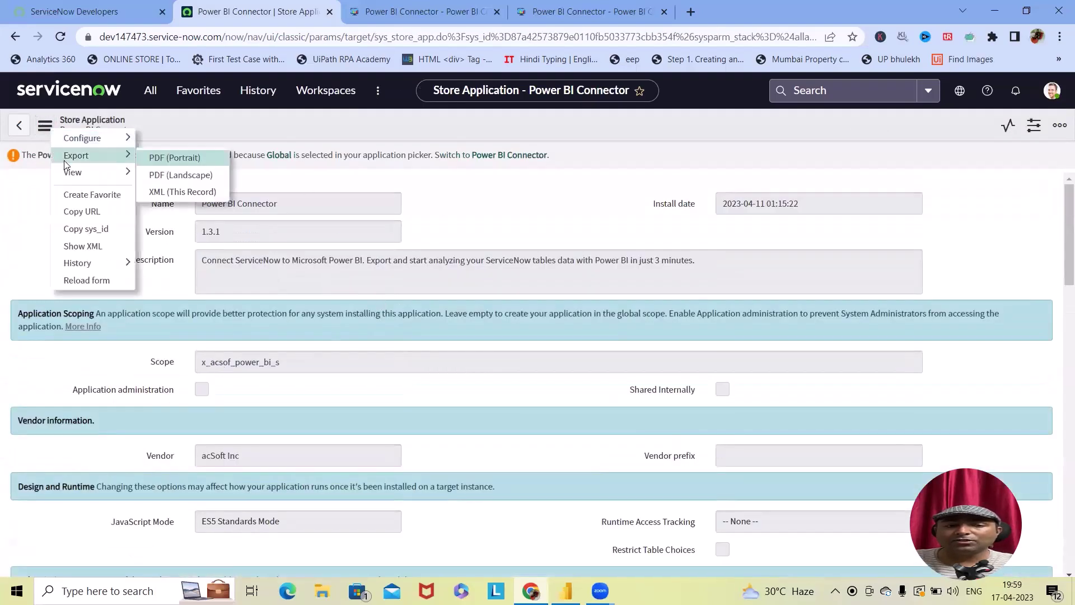
{"action": "left_click", "coordinate": [101, 234]}
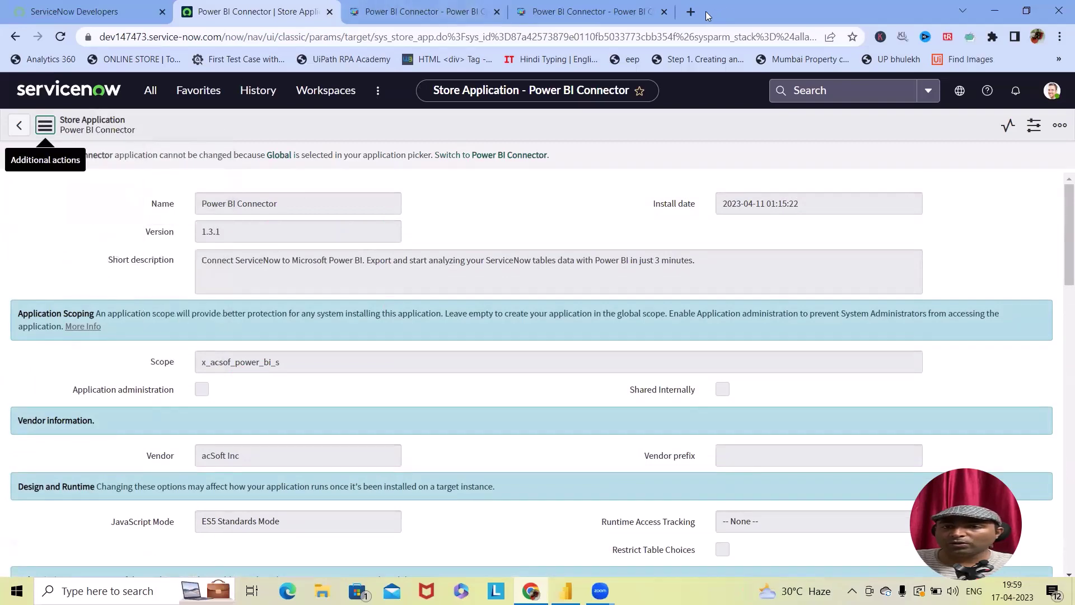
Try to open the ServiceNow Store site in a new browser tab, and close that tab
{"action": "key", "text": "ctrl+t"}
{"action": "type", "text": "store"}
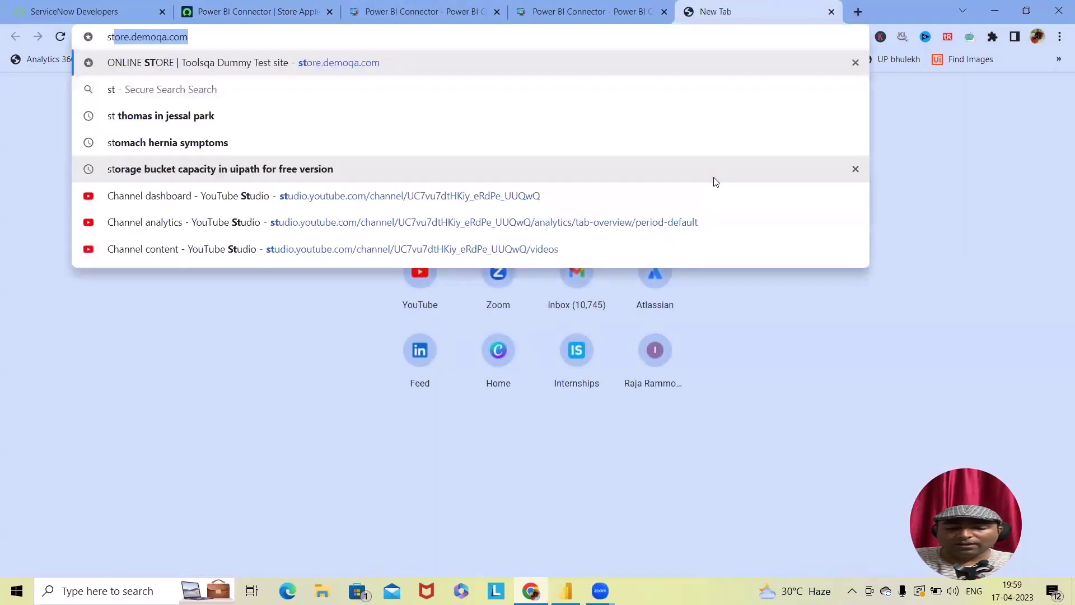
{"action": "left_click", "coordinate": [689, 222]}
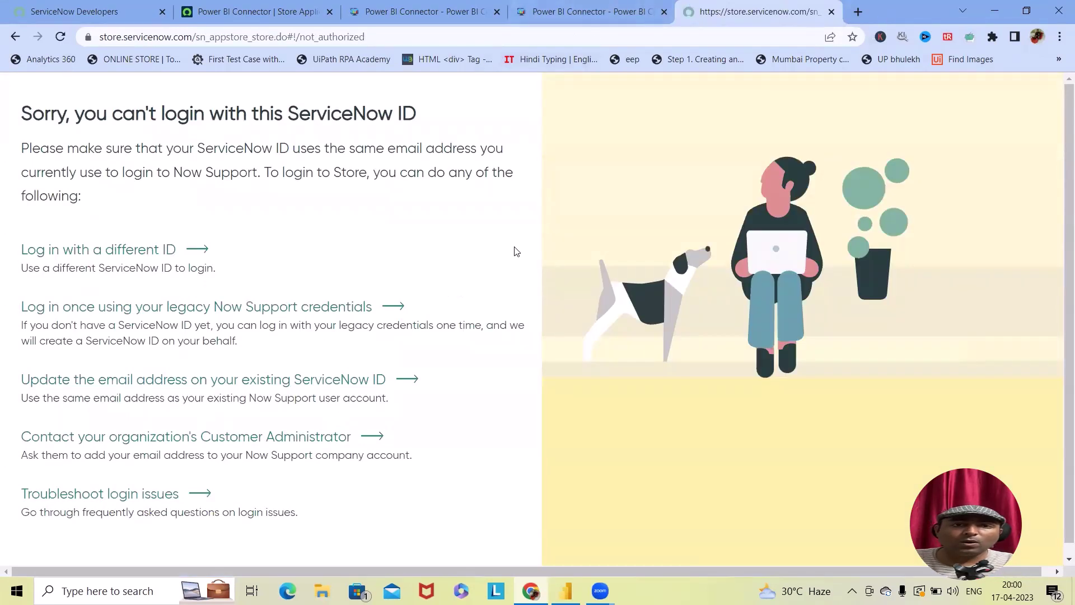
{"action": "left_click", "coordinate": [832, 12]}
Search the web for "power bi connector for servicenow" and open the store.servicenow.com result in a separate tab
{"action": "key", "text": "ctrl+t"}
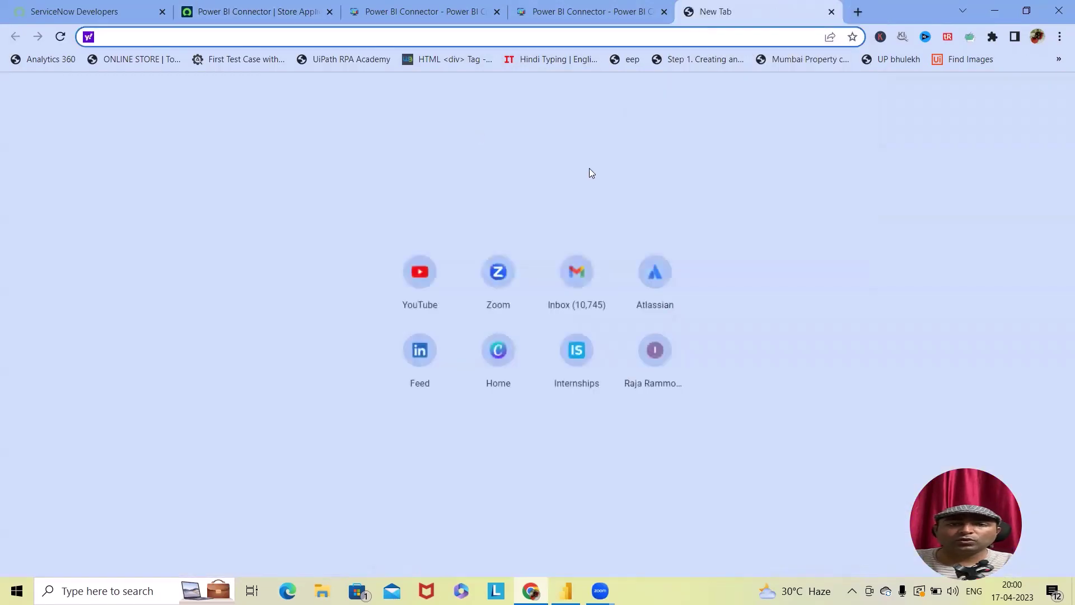
{"action": "type", "text": "power"}
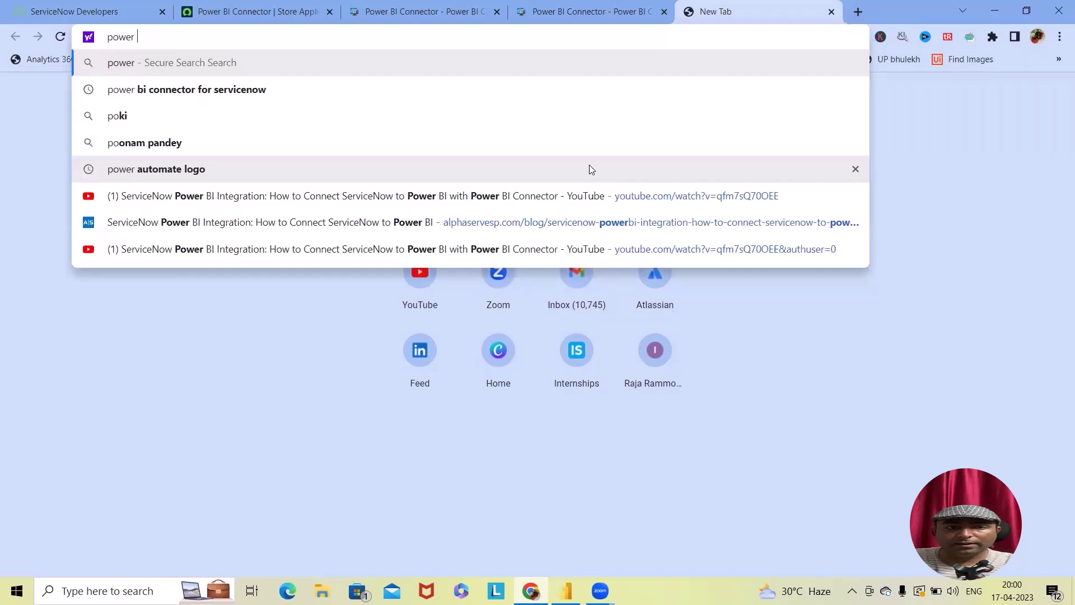
{"action": "left_click", "coordinate": [266, 90]}
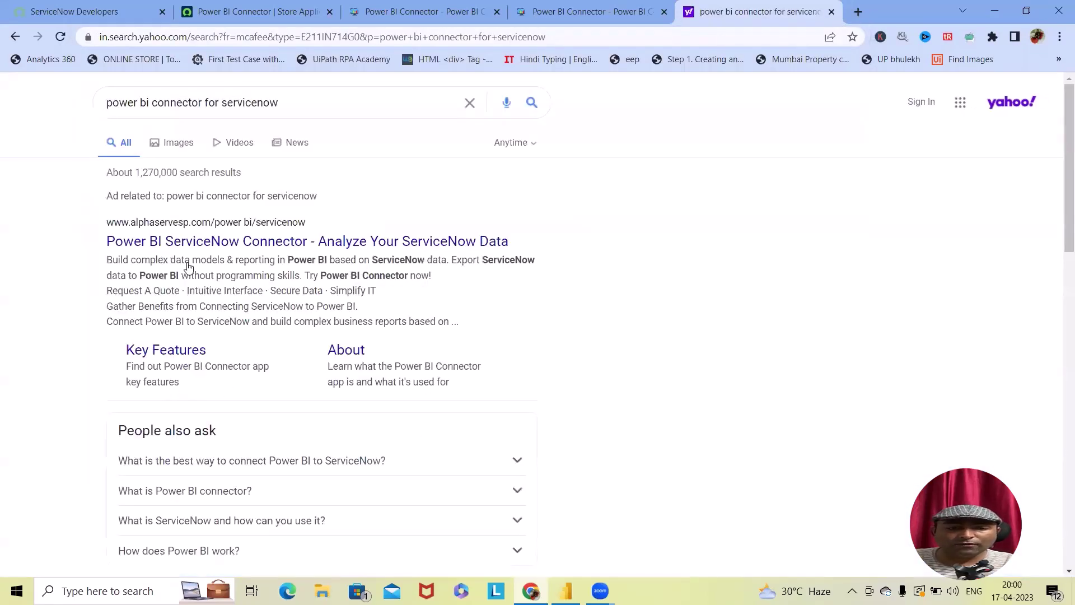
{"action": "scroll", "coordinate": [180, 412], "scroll_direction": "down", "scroll_amount": 3}
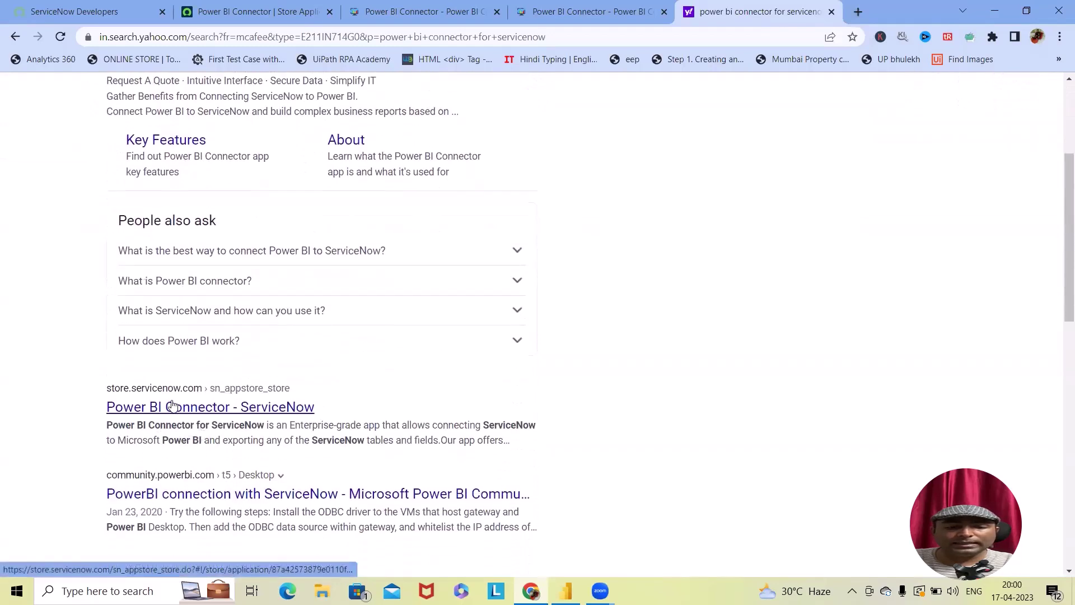
{"action": "right_click", "coordinate": [174, 408]}
{"action": "left_click", "coordinate": [224, 416]}
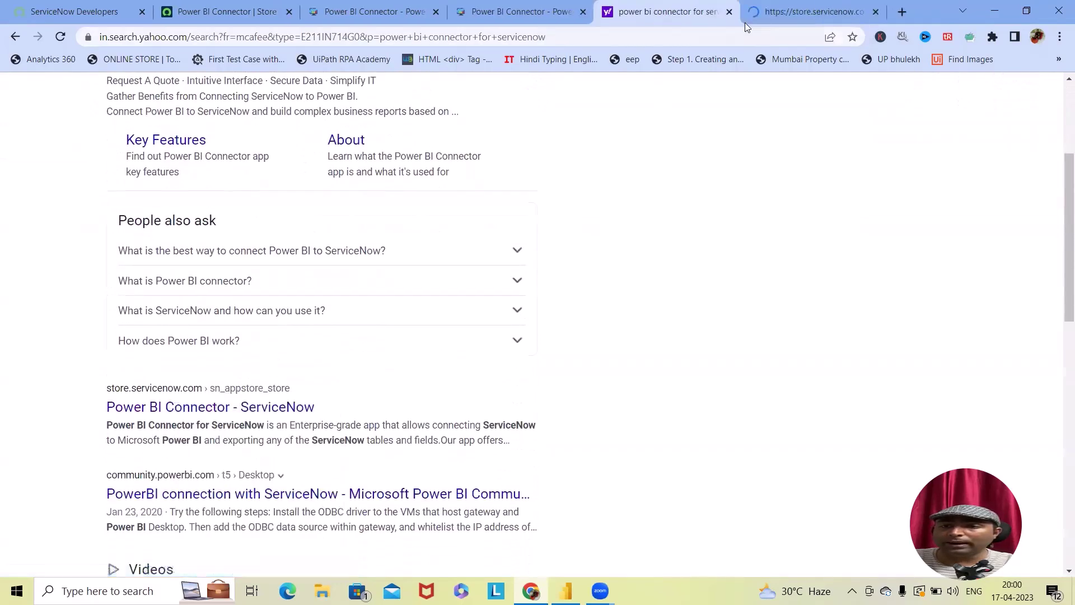
{"action": "left_click", "coordinate": [821, 6]}
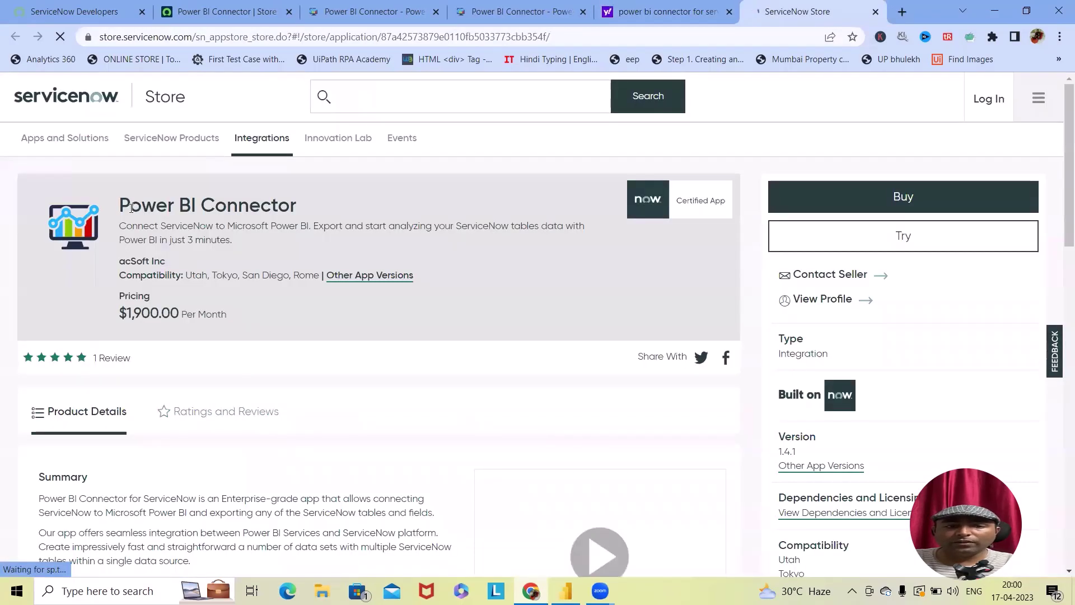
Examine the Power BI Connector store listing for its pricing, compatibility, summary, key features, release notes, and buy and try options
{"action": "left_click_drag", "start_coordinate": [128, 206], "coordinate": [328, 210]}
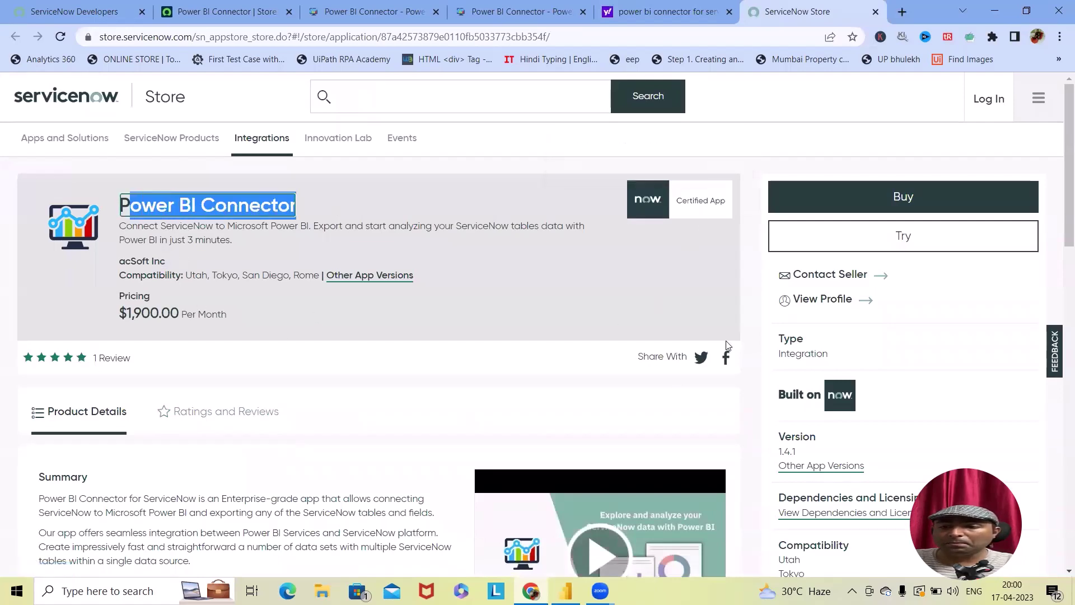
{"action": "scroll", "coordinate": [726, 353], "scroll_direction": "down", "scroll_amount": 4}
{"action": "scroll", "coordinate": [616, 364], "scroll_direction": "up", "scroll_amount": 4}
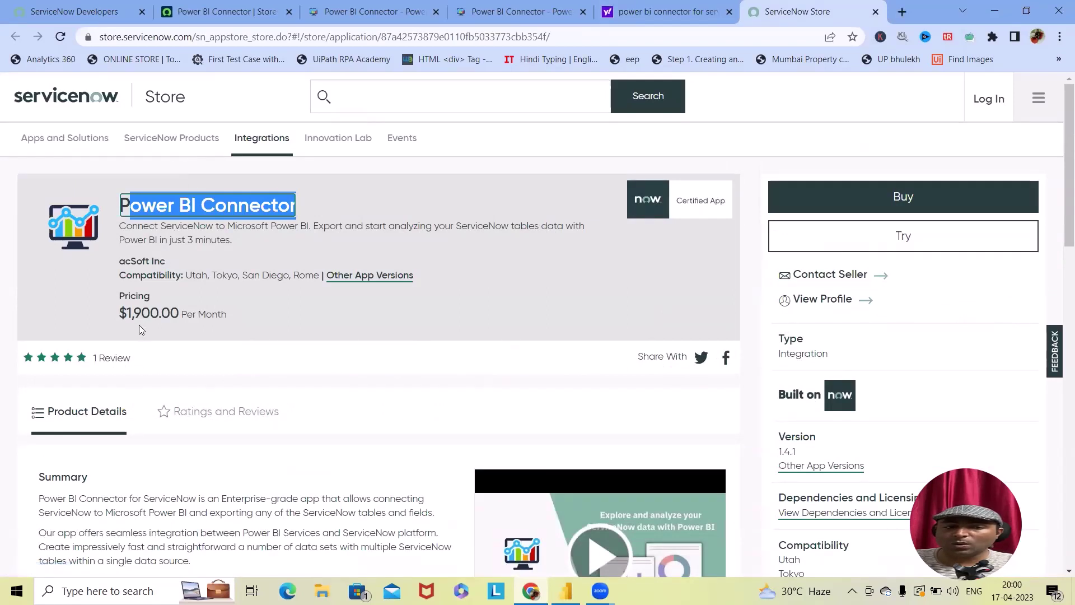
{"action": "scroll", "coordinate": [475, 266], "scroll_direction": "down", "scroll_amount": 6}
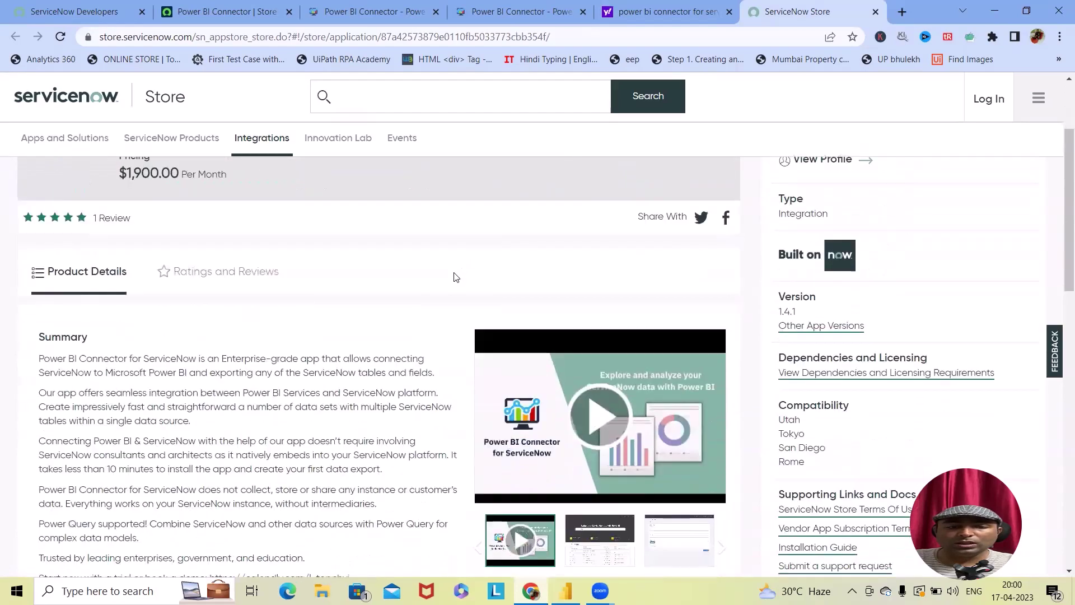
{"action": "scroll", "coordinate": [434, 313], "scroll_direction": "down", "scroll_amount": 5}
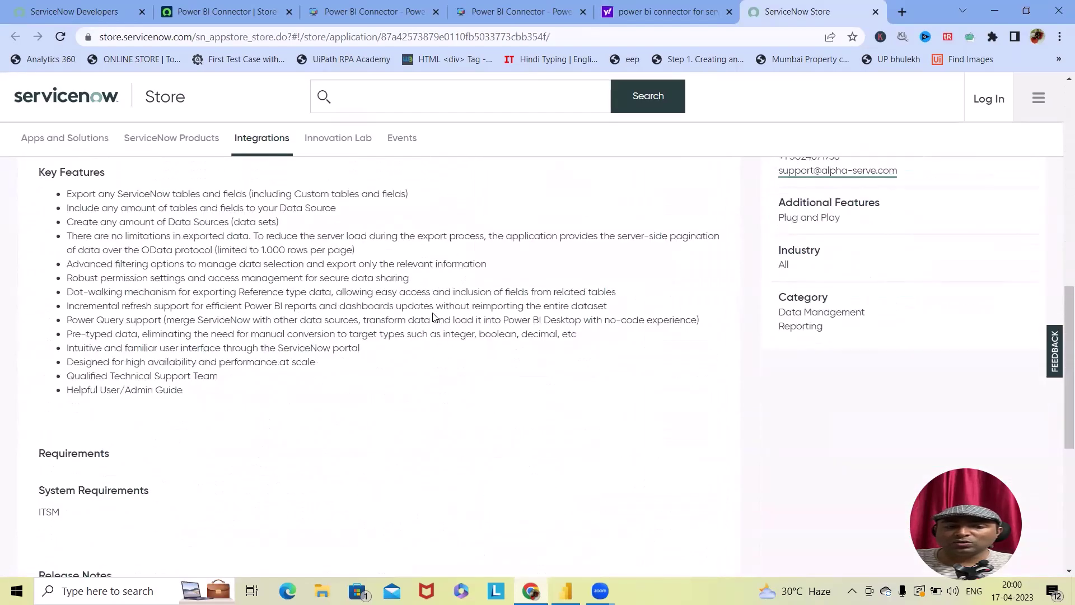
{"action": "scroll", "coordinate": [433, 313], "scroll_direction": "down", "scroll_amount": 6}
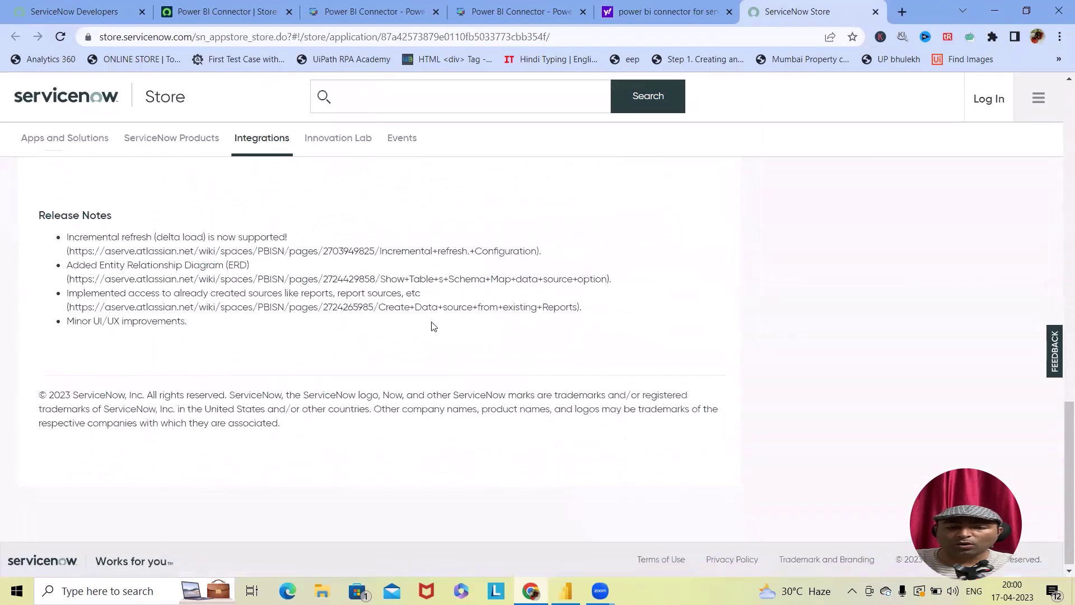
{"action": "scroll", "coordinate": [432, 326], "scroll_direction": "up", "scroll_amount": 9}
{"action": "scroll", "coordinate": [437, 325], "scroll_direction": "up", "scroll_amount": 6}
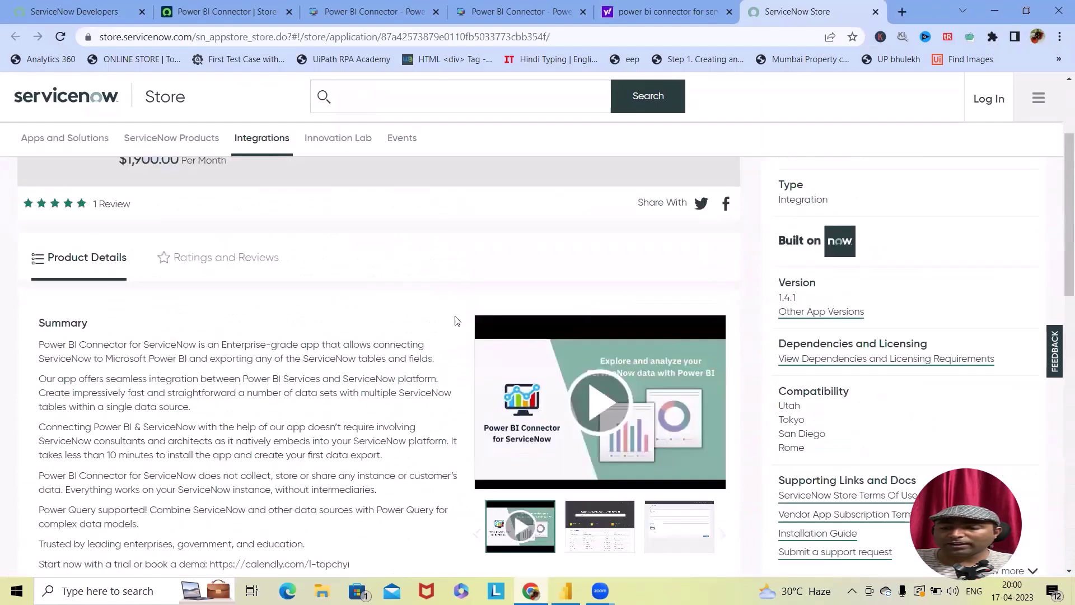
{"action": "scroll", "coordinate": [707, 326], "scroll_direction": "down", "scroll_amount": 7}
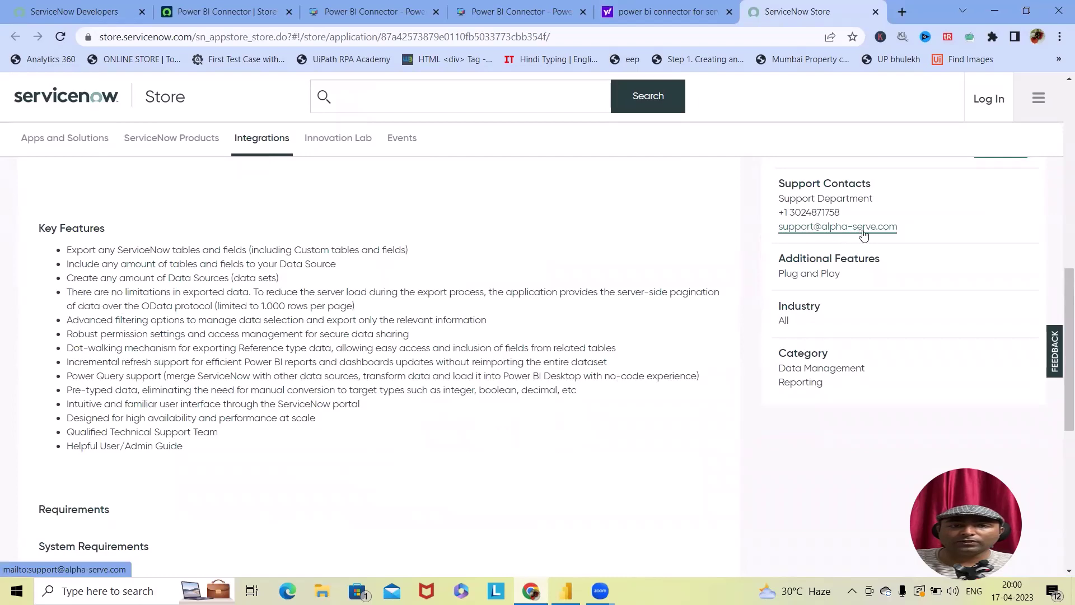
{"action": "scroll", "coordinate": [858, 258], "scroll_direction": "up", "scroll_amount": 10}
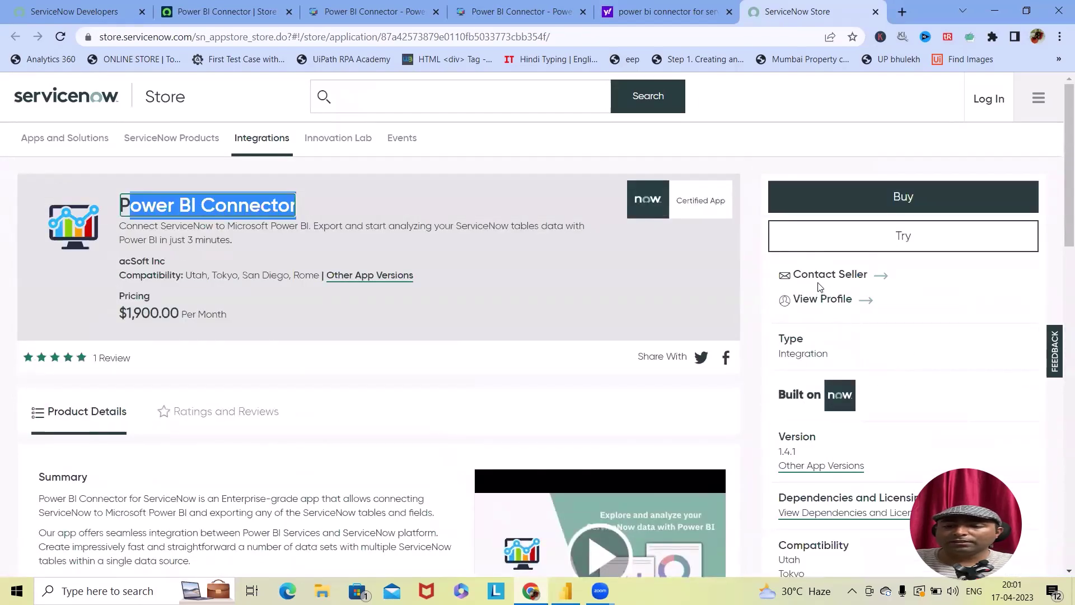
{"action": "left_click", "coordinate": [82, 212]}
{"action": "mouse_move", "coordinate": [694, 197]}
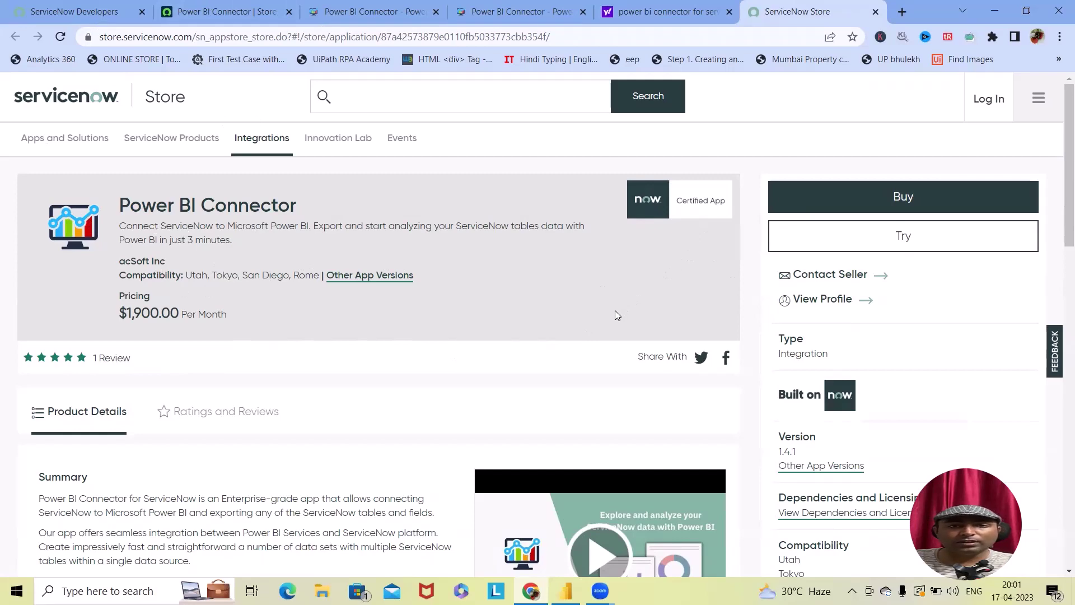
Open the alphaservesp.com Power BI ServiceNow Connector result from the web search in a separate tab and look through the product page
{"action": "left_click", "coordinate": [674, 8]}
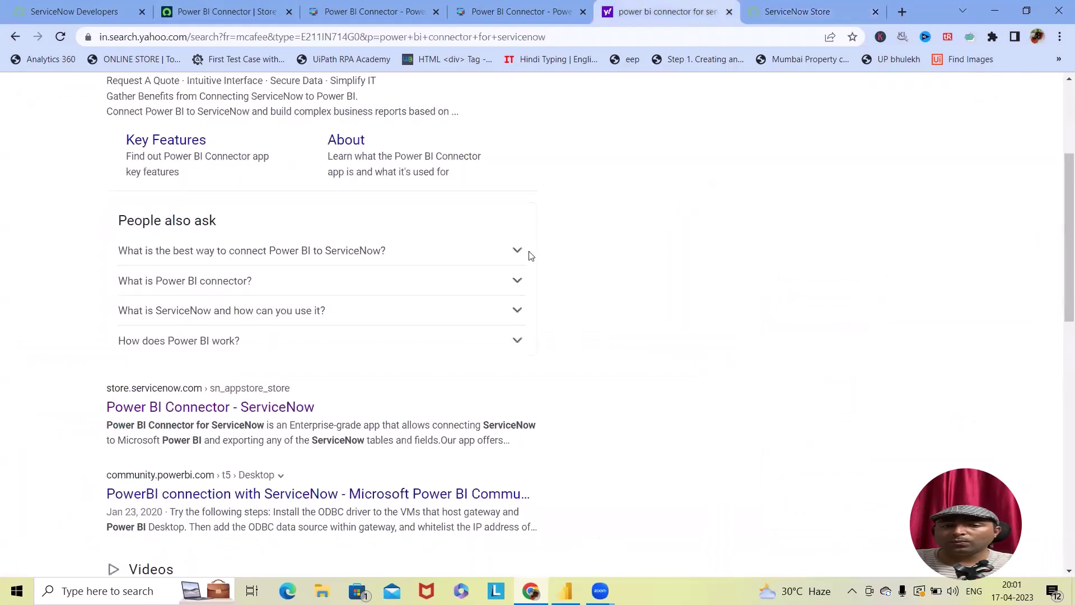
{"action": "scroll", "coordinate": [451, 293], "scroll_direction": "up", "scroll_amount": 4}
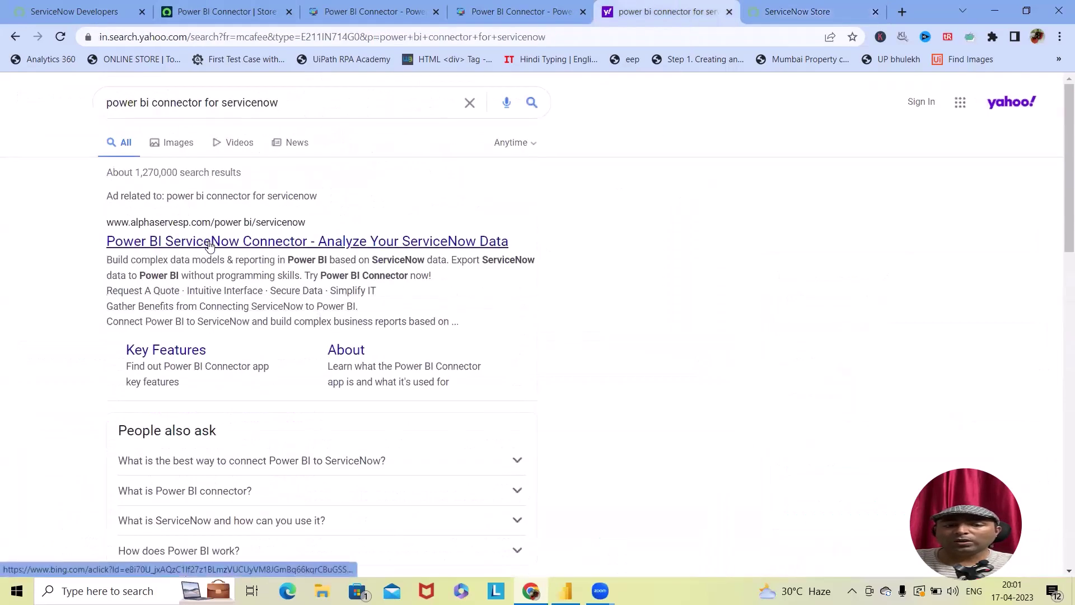
{"action": "right_click", "coordinate": [209, 247]}
{"action": "left_click", "coordinate": [252, 259]}
{"action": "left_click", "coordinate": [810, 6]}
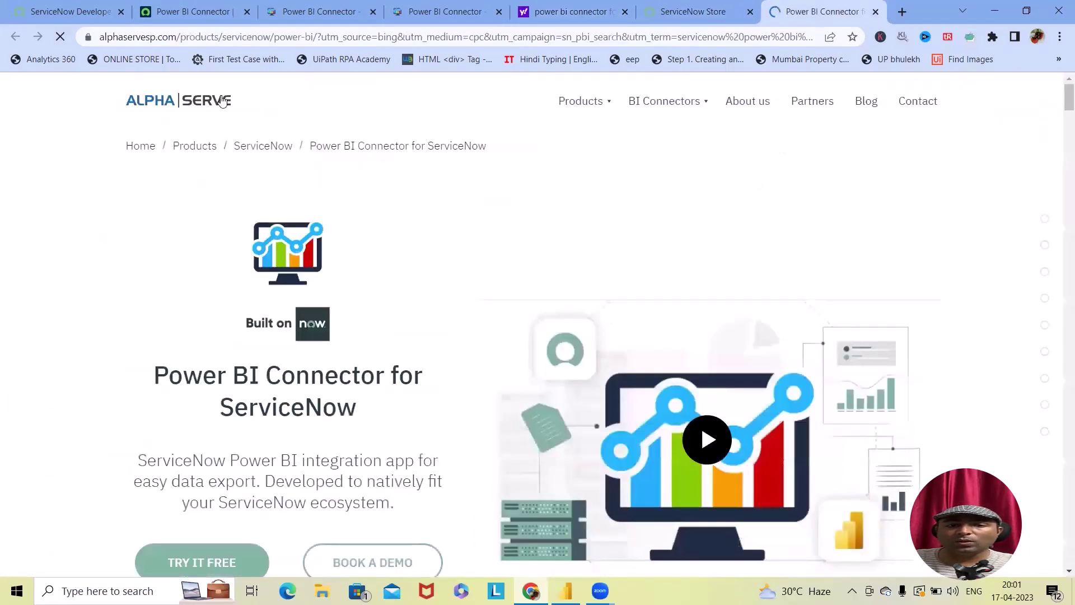
{"action": "scroll", "coordinate": [538, 527], "scroll_direction": "down", "scroll_amount": 9}
{"action": "scroll", "coordinate": [331, 495], "scroll_direction": "up", "scroll_amount": 5}
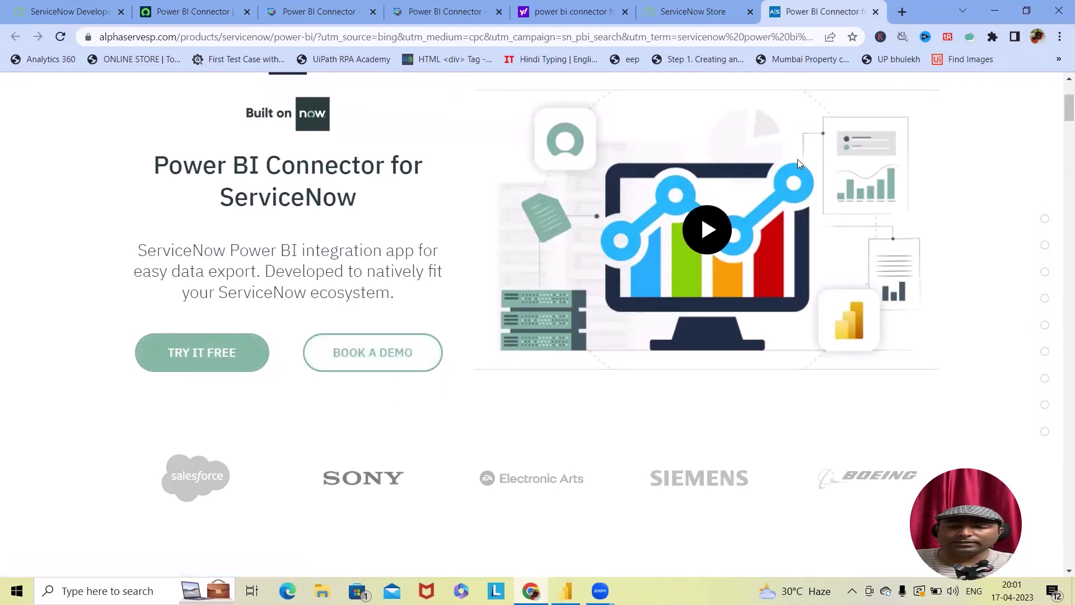
Close the Alpha Serve product page, the ServiceNow Store listing and the web search results to return to the Power BI Connector portal
{"action": "left_click", "coordinate": [875, 12]}
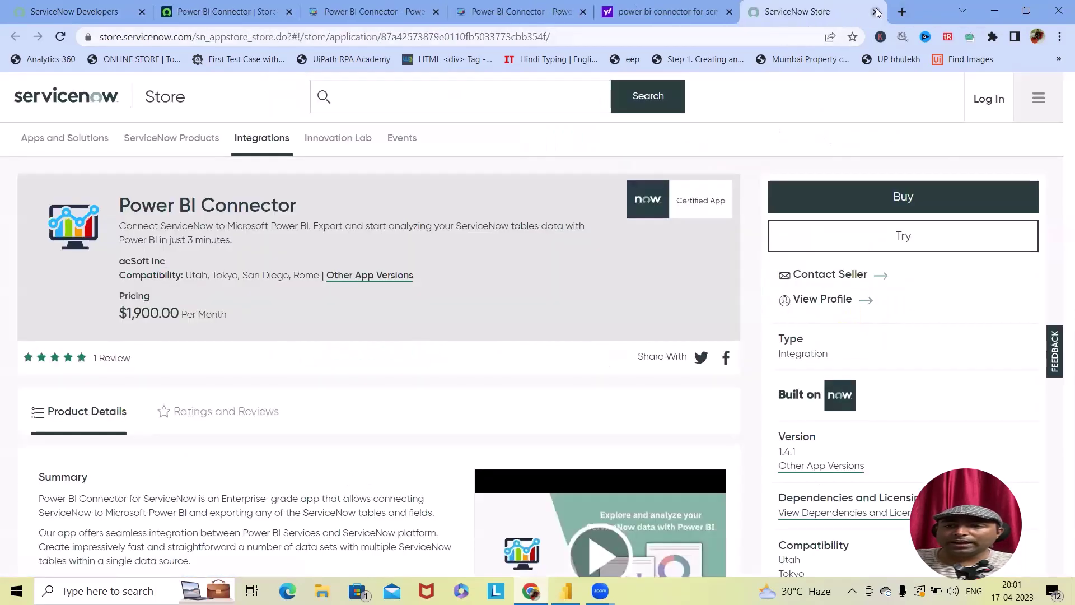
{"action": "left_click", "coordinate": [808, 12]}
{"action": "left_click", "coordinate": [793, 12]}
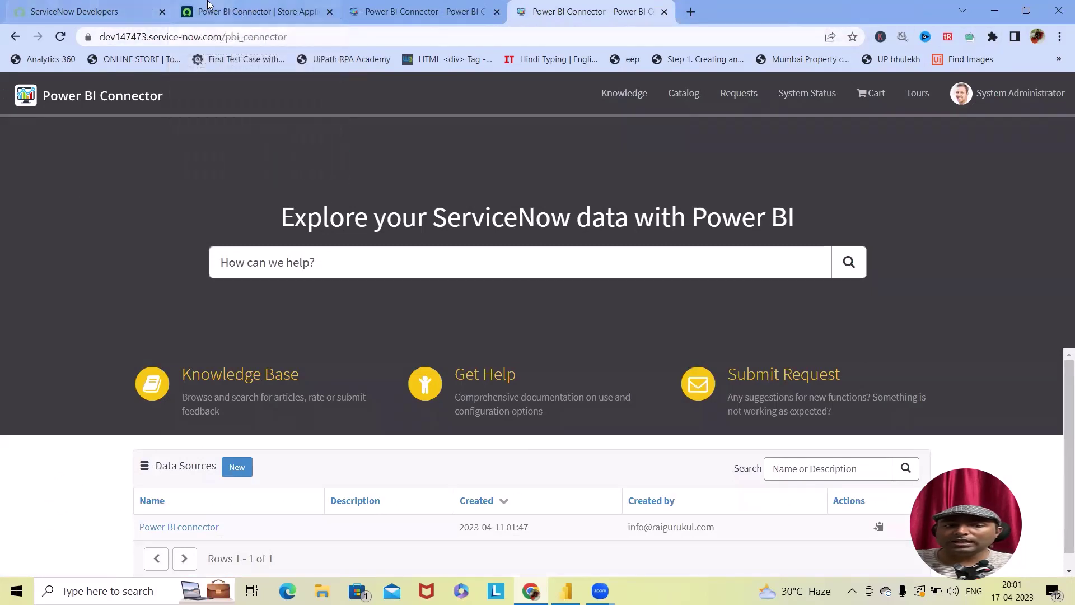
Return from the Power BI Connector store record to the applications list, and review the instance address and pbi_connector path of the open portal pages
{"action": "left_click", "coordinate": [225, 11]}
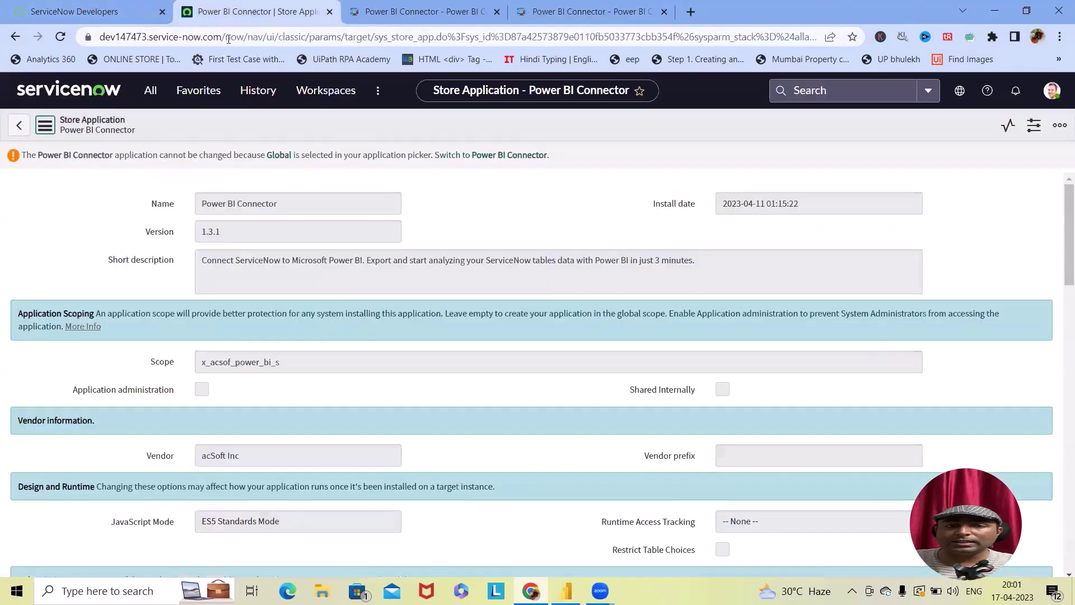
{"action": "left_click", "coordinate": [484, 155]}
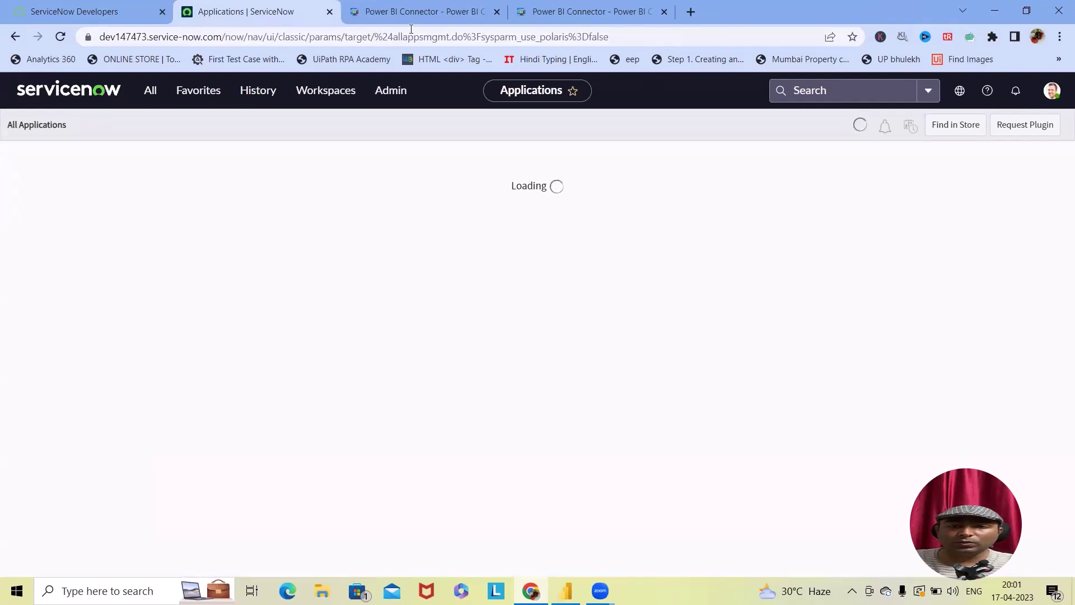
{"action": "left_click", "coordinate": [344, 6]}
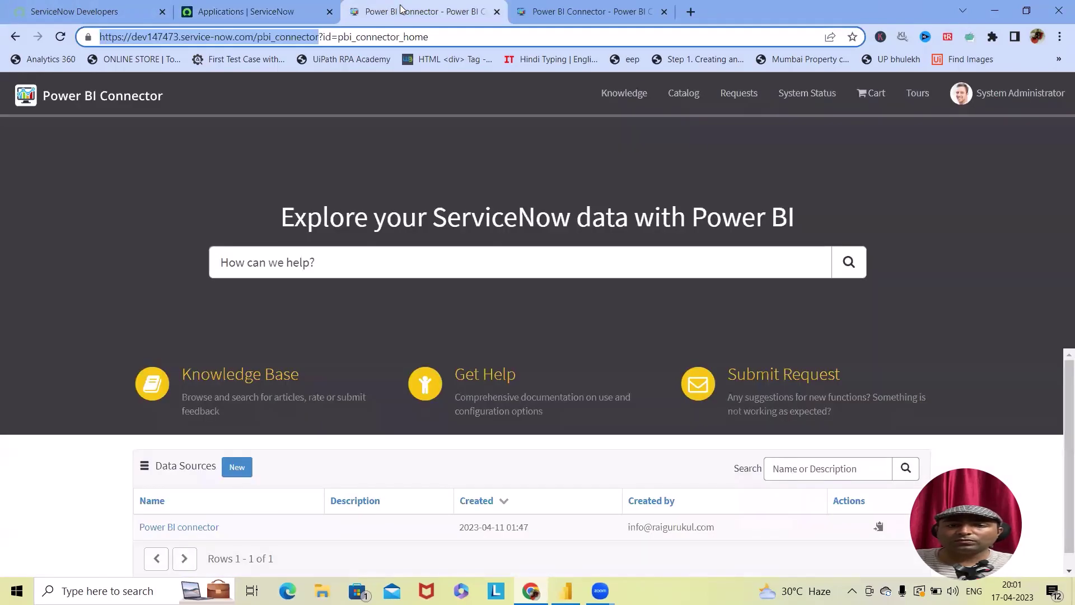
{"action": "left_click_drag", "start_coordinate": [129, 41], "coordinate": [245, 39]}
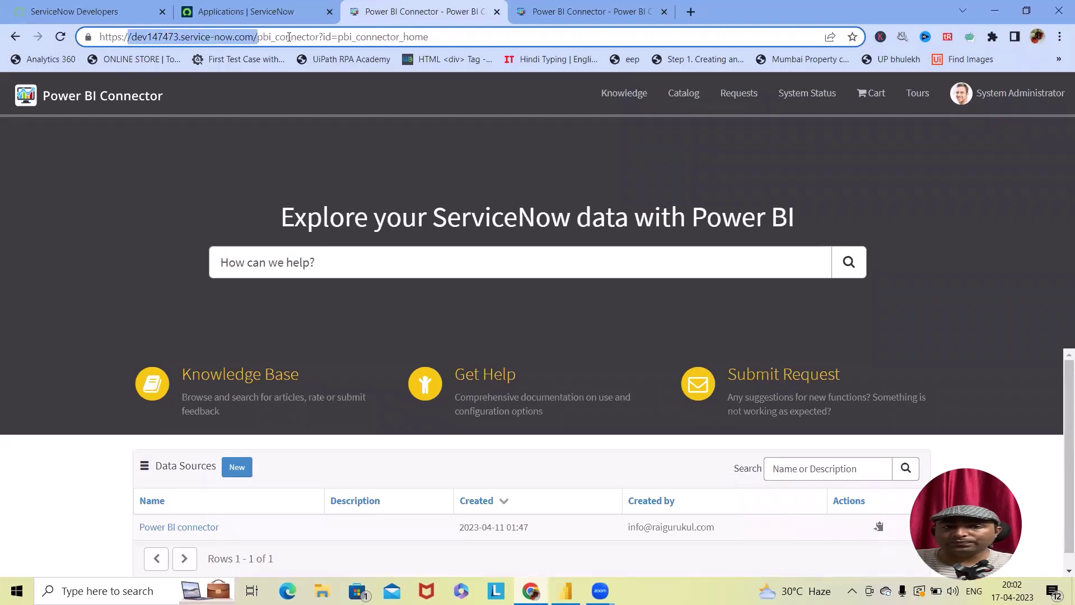
{"action": "left_click", "coordinate": [290, 37]}
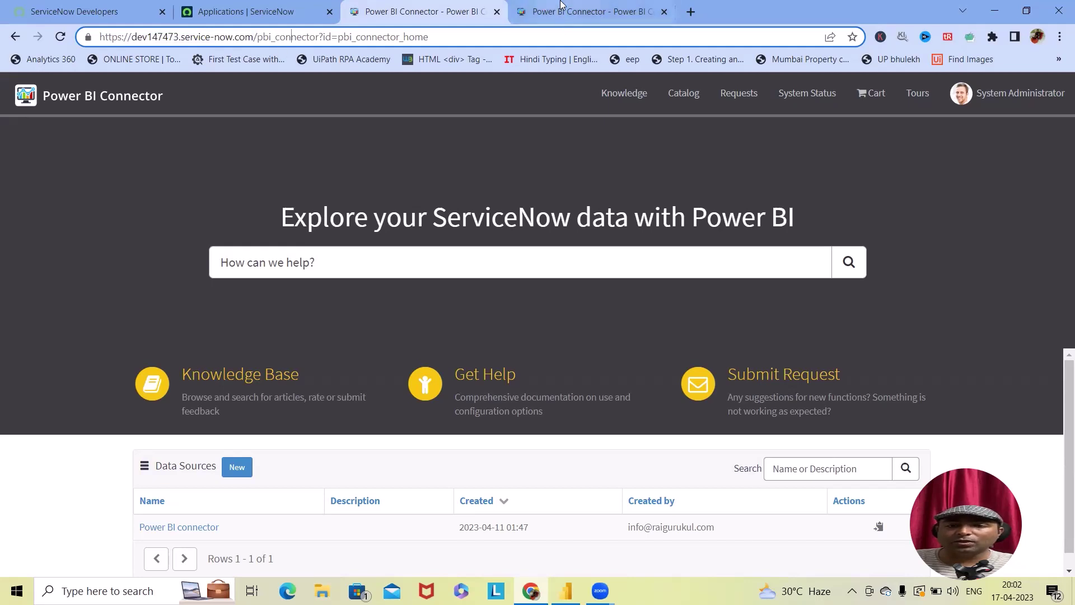
{"action": "left_click", "coordinate": [588, 11]}
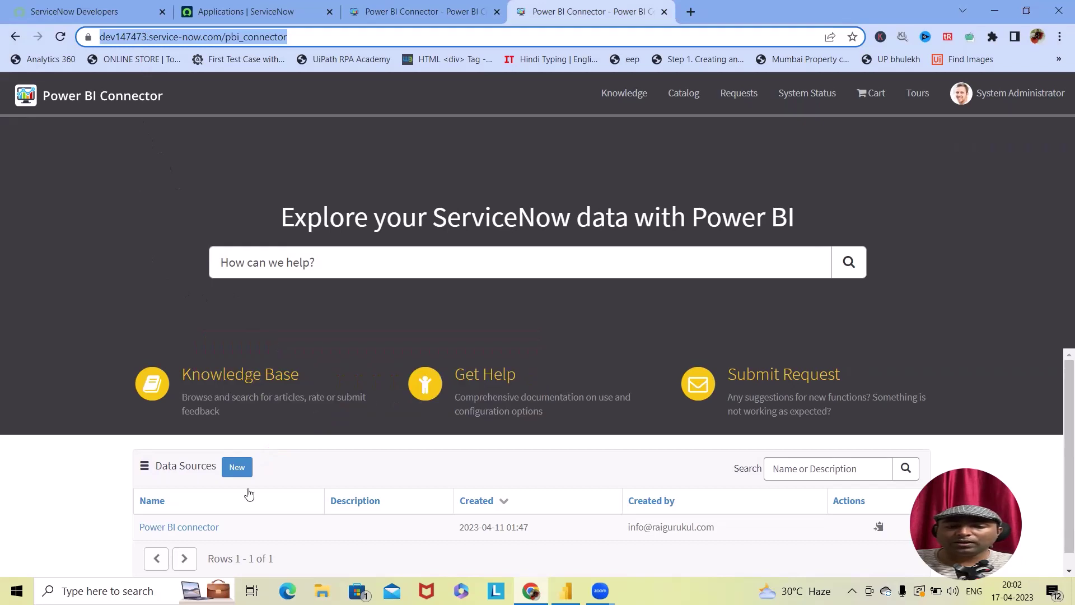
Create a new data source in the Power BI Connector portal and name it Power BI connector2
{"action": "left_click", "coordinate": [237, 468]}
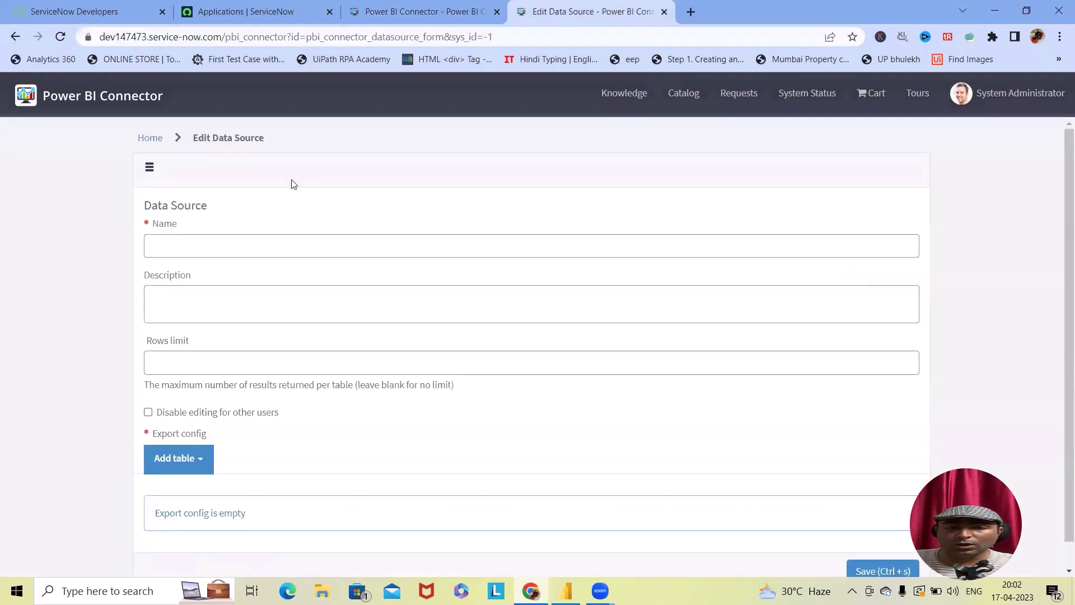
{"action": "left_click", "coordinate": [200, 248]}
{"action": "left_click", "coordinate": [250, 280]}
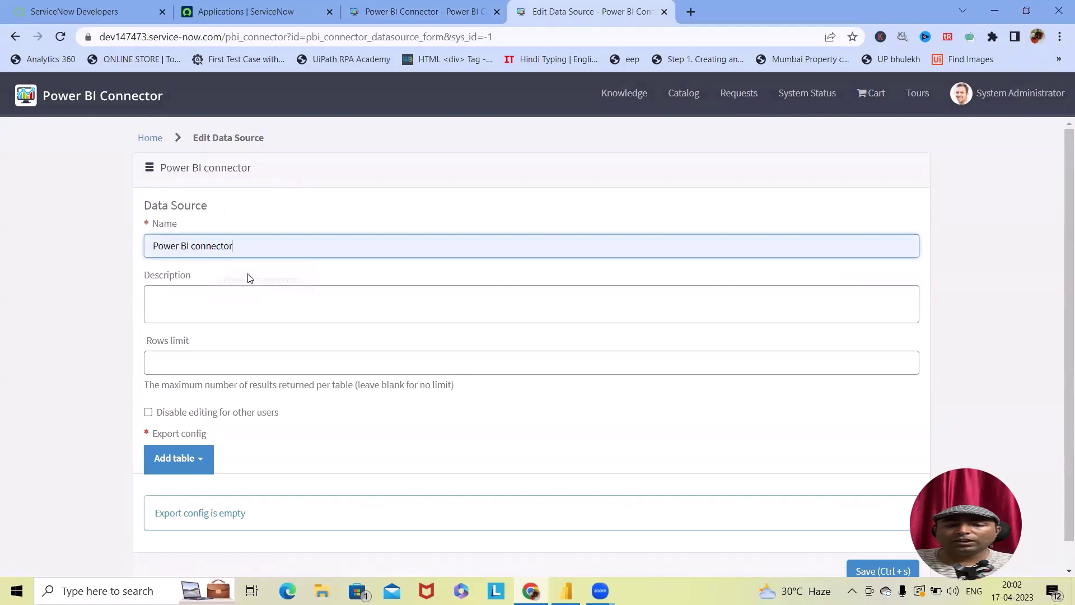
{"action": "type", "text": "2"}
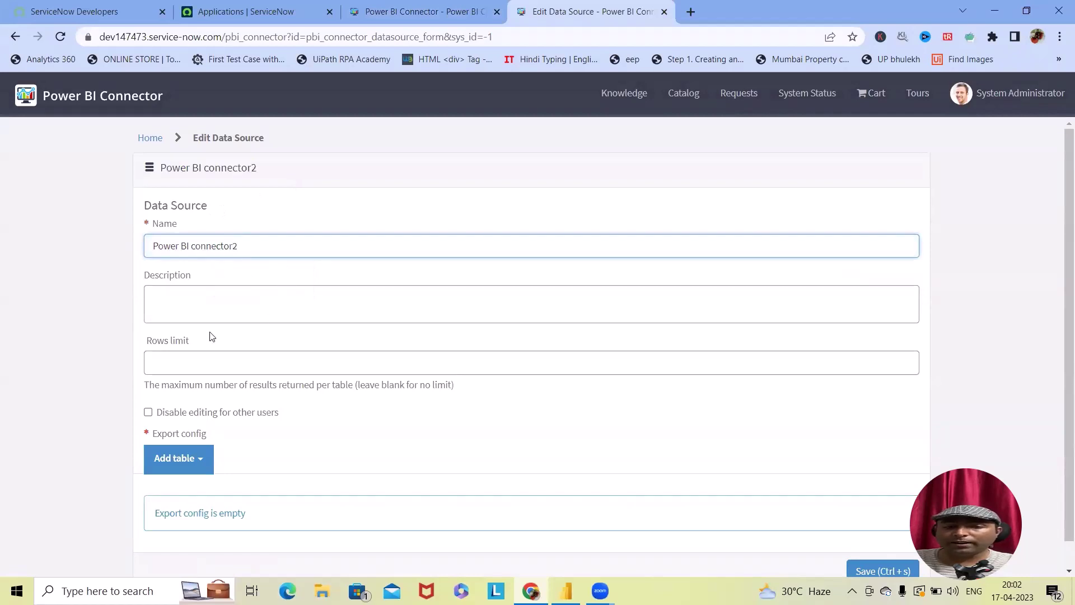
Describe the data source as "This is for Demo" and limit it to 500 rows per table
{"action": "left_click", "coordinate": [207, 292]}
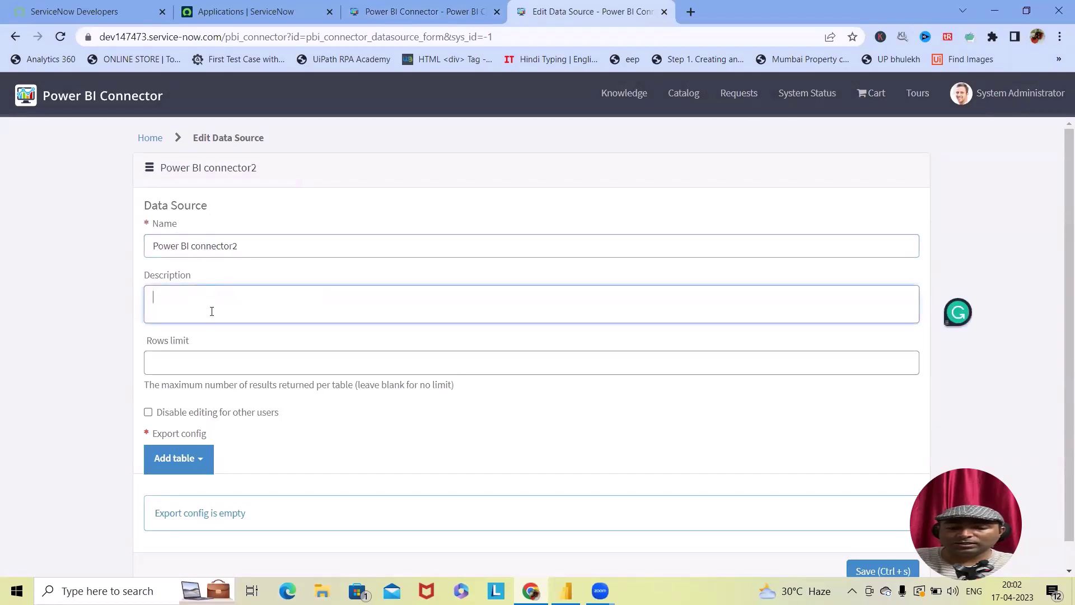
{"action": "type", "text": "This of"}
{"action": "type", "text": " is for D"}
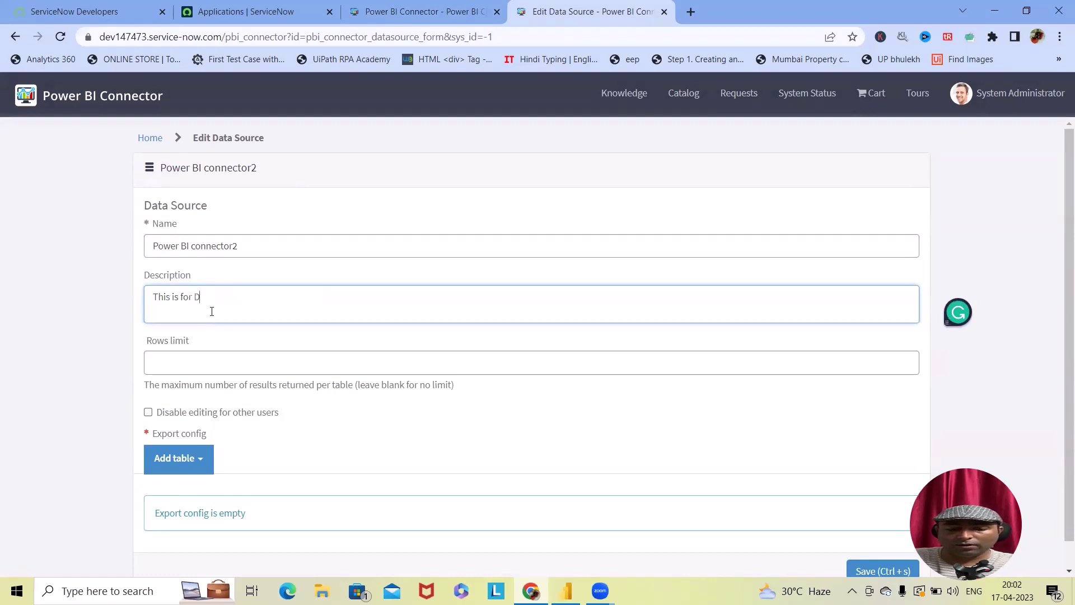
{"action": "type", "text": "emo"}
{"action": "left_click", "coordinate": [177, 365]}
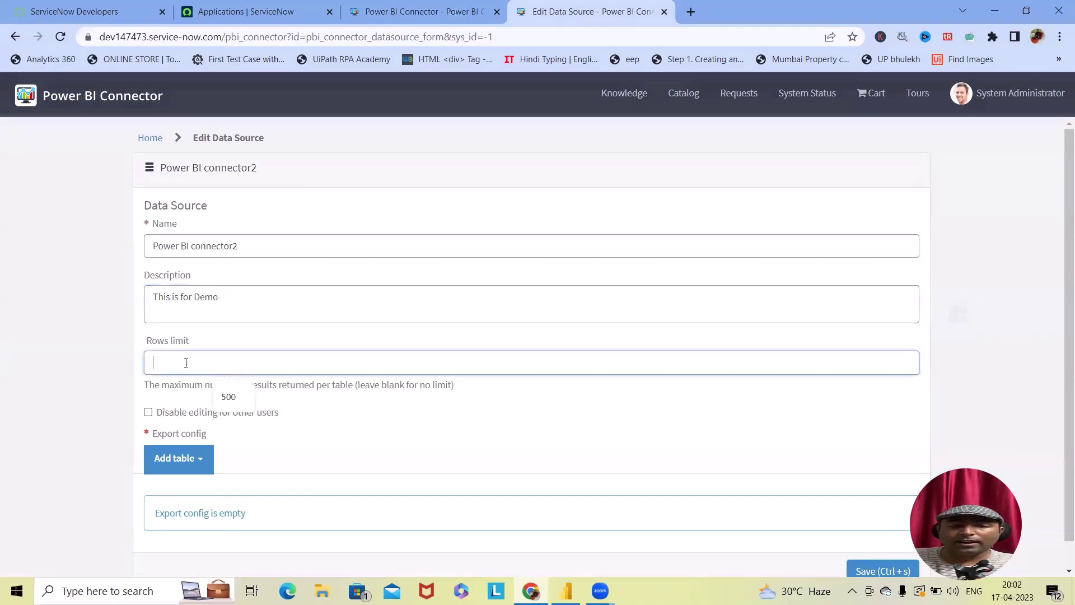
{"action": "left_click", "coordinate": [230, 399]}
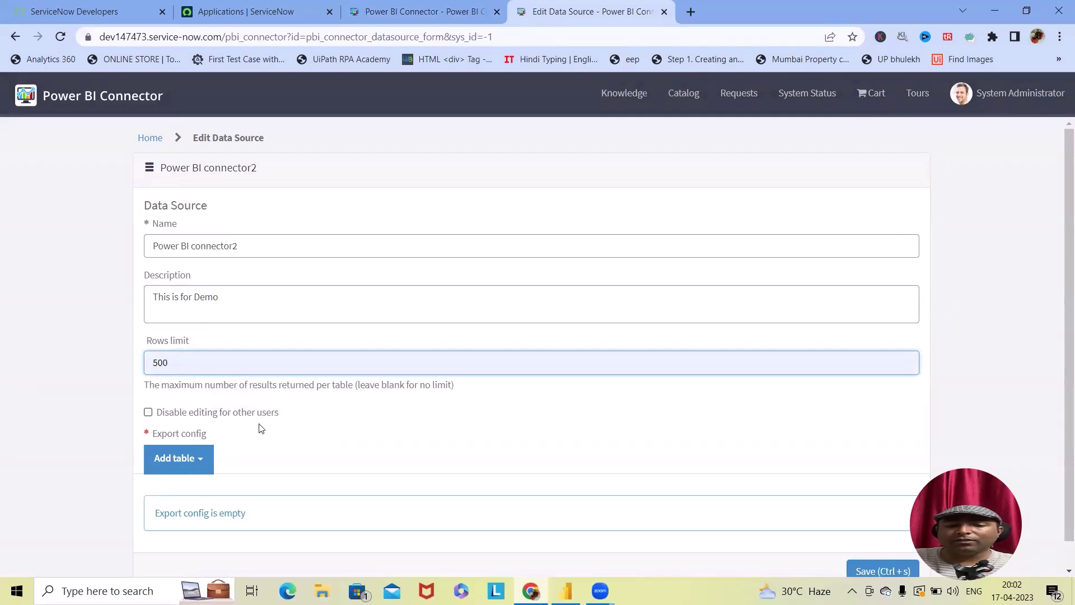
Add the Incident table to the data source's export configuration
{"action": "scroll", "coordinate": [176, 451], "scroll_direction": "down", "scroll_amount": 1}
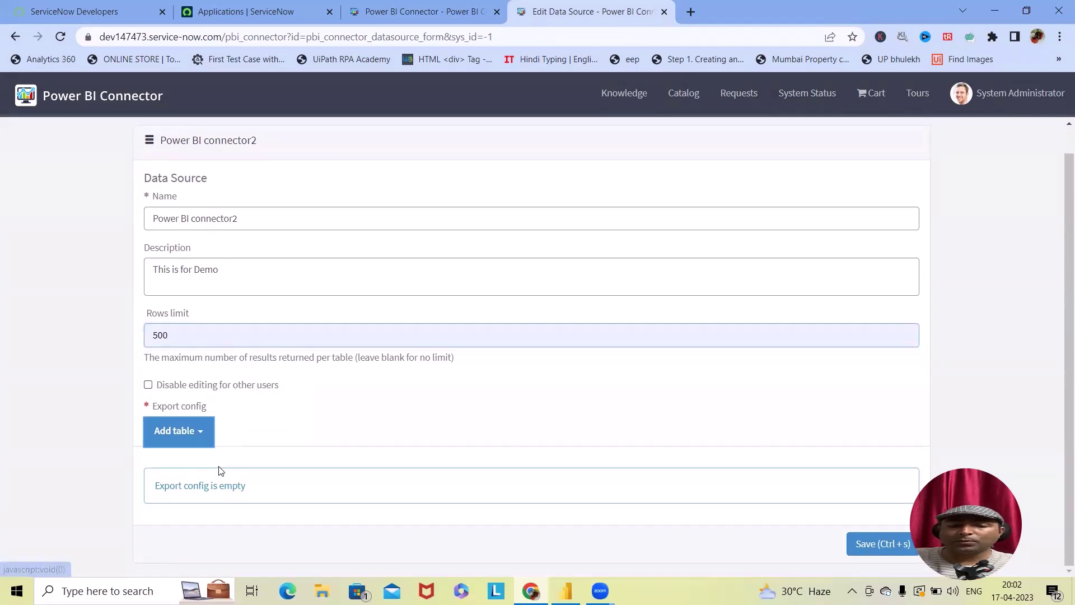
{"action": "left_click", "coordinate": [197, 440]}
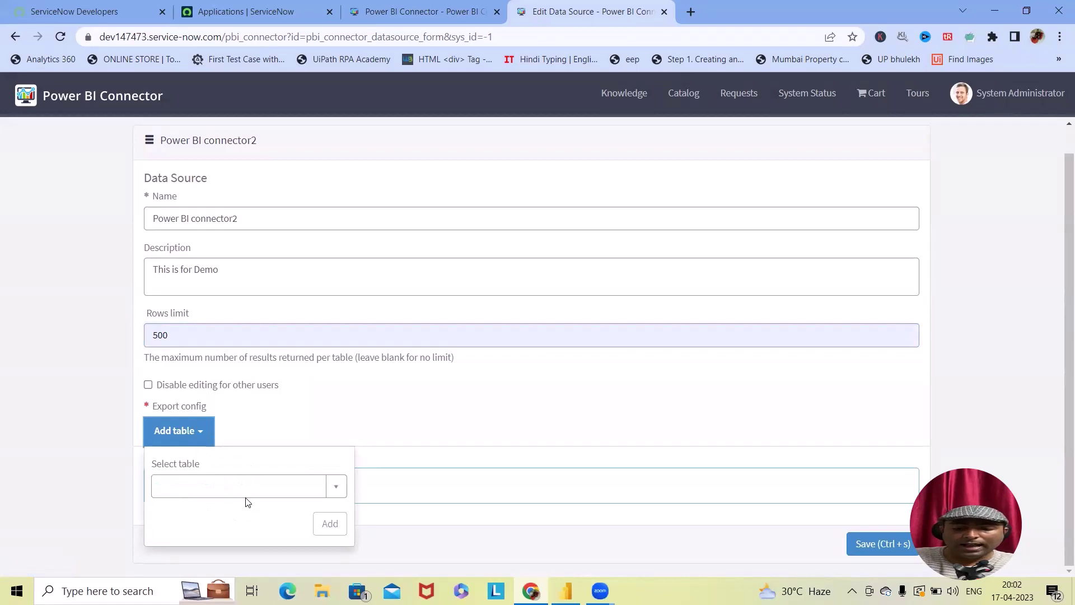
{"action": "left_click", "coordinate": [337, 488]}
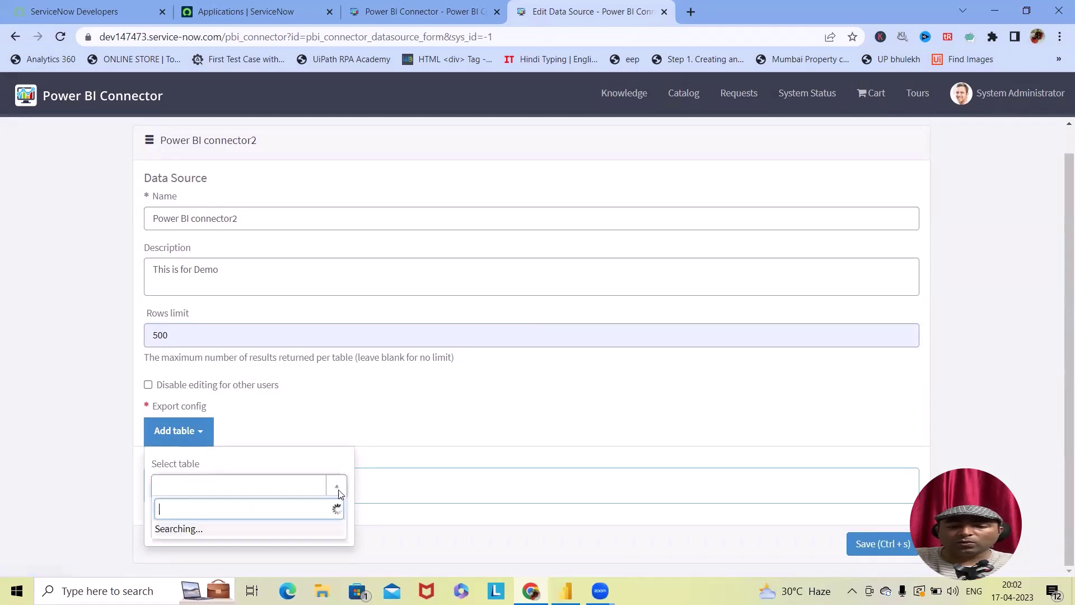
{"action": "type", "text": "incident"}
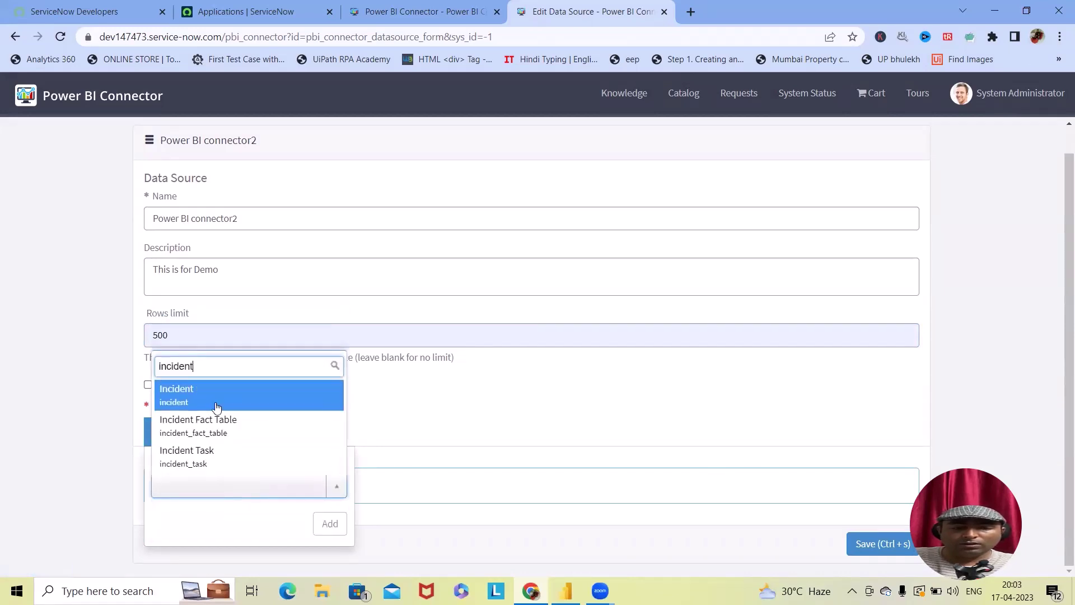
{"action": "key", "text": "Return"}
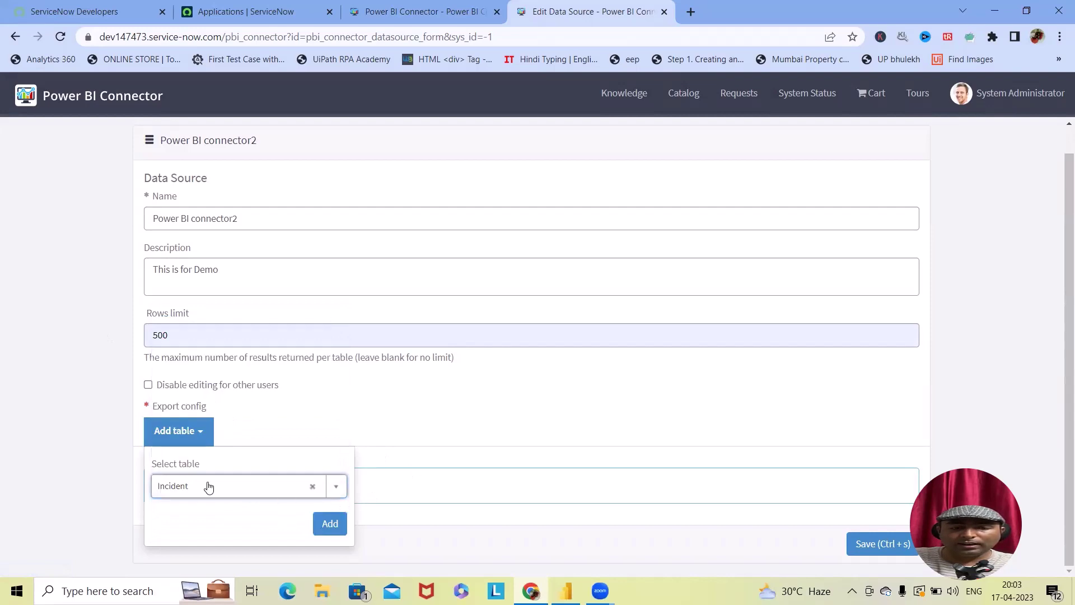
{"action": "left_click", "coordinate": [330, 523]}
Include the Active, Description, Reopen count, Approval and Approval set fields in the Incident table export
{"action": "scroll", "coordinate": [222, 503], "scroll_direction": "down", "scroll_amount": 5}
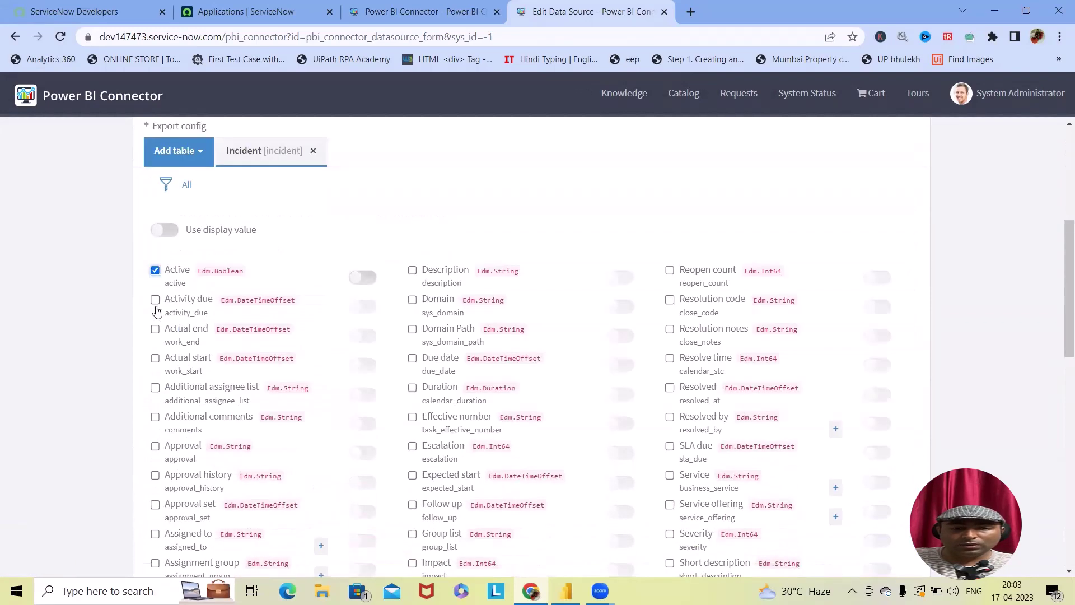
{"action": "left_click", "coordinate": [412, 271]}
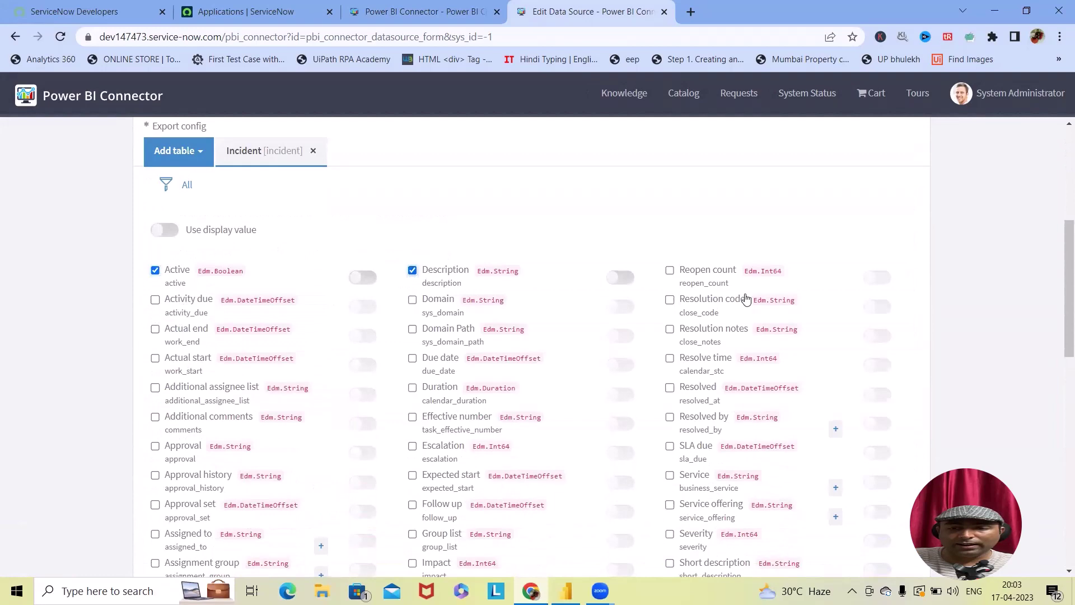
{"action": "left_click", "coordinate": [670, 271]}
{"action": "scroll", "coordinate": [694, 448], "scroll_direction": "down", "scroll_amount": 1}
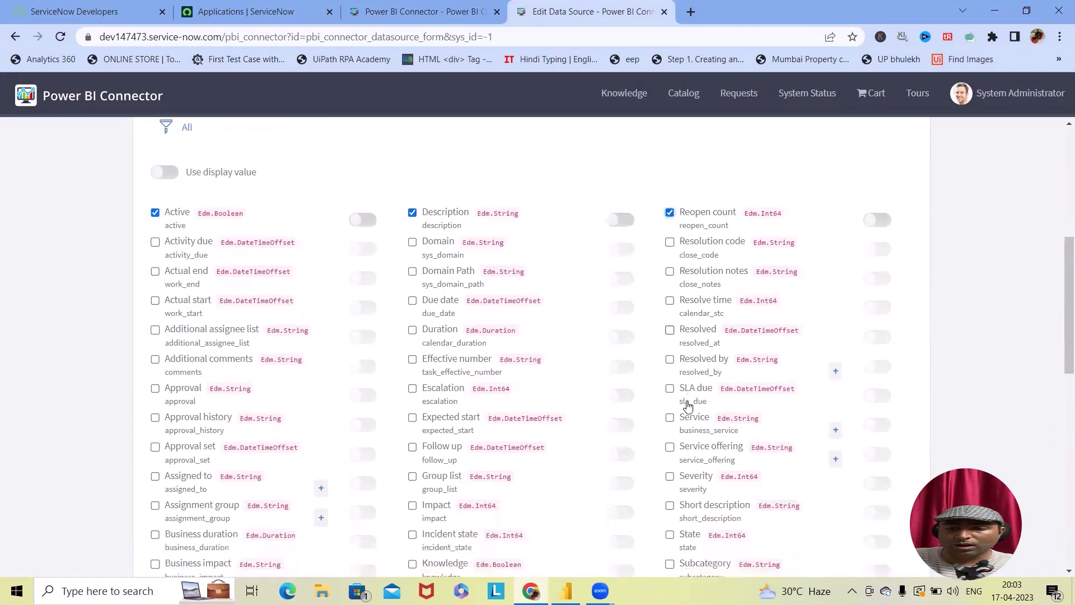
{"action": "scroll", "coordinate": [152, 319], "scroll_direction": "down", "scroll_amount": 3}
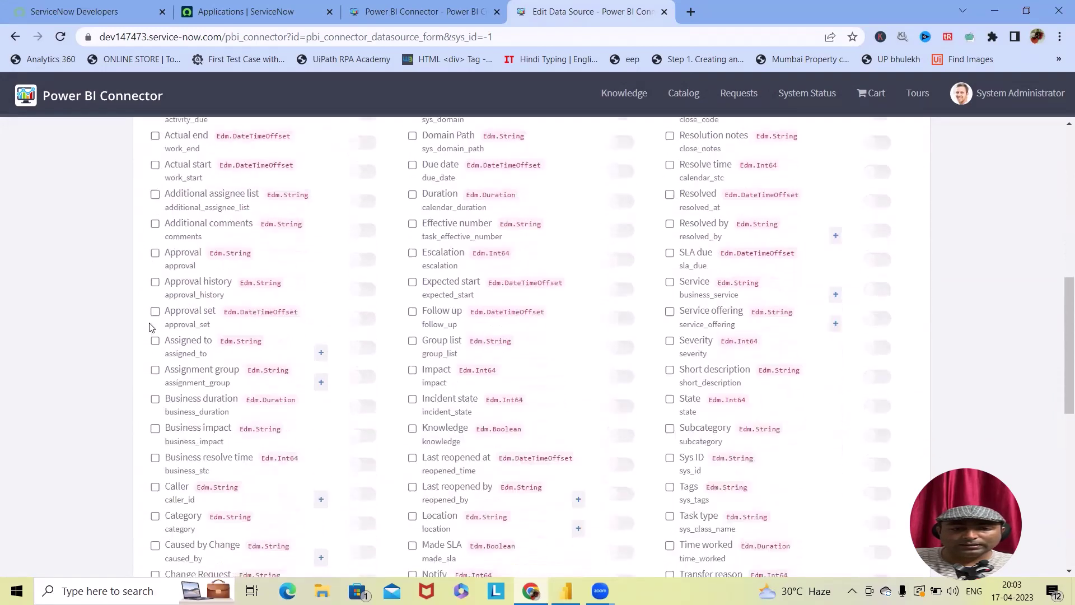
{"action": "left_click", "coordinate": [155, 167]}
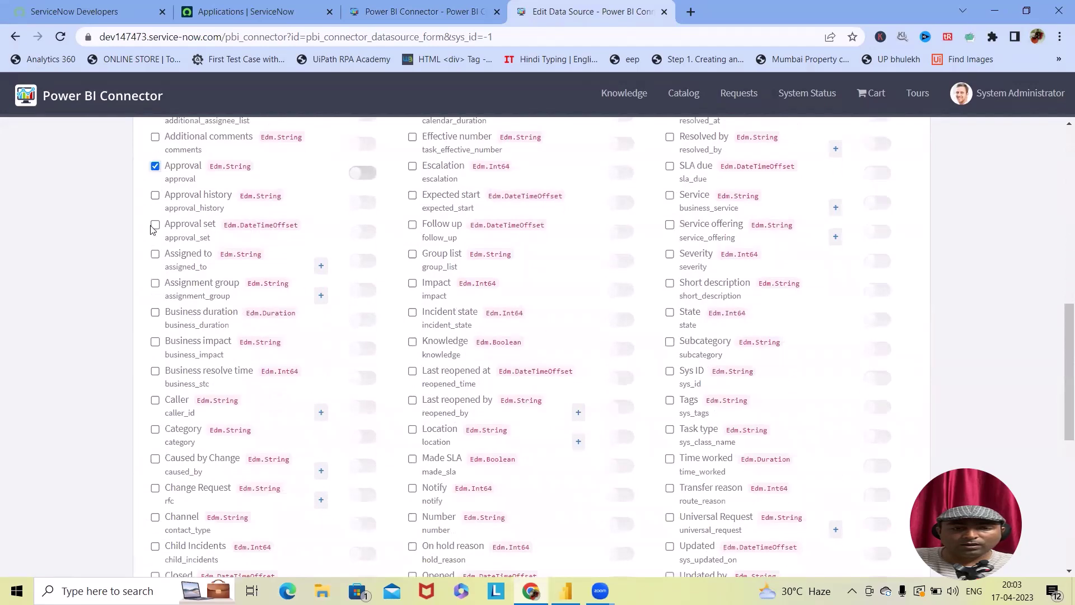
{"action": "left_click", "coordinate": [155, 226]}
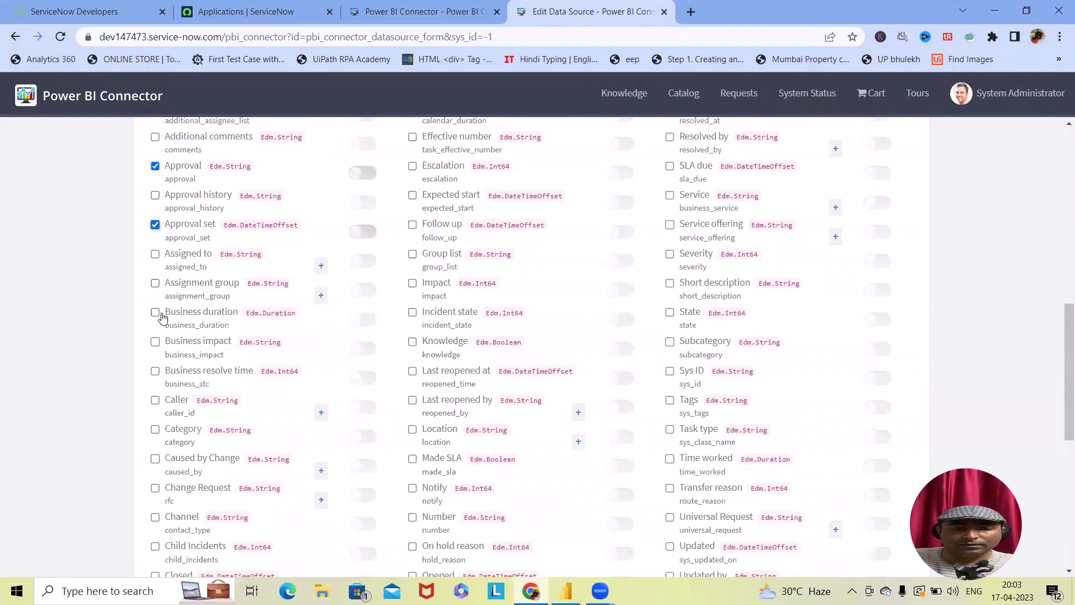
Include the Contract, Created, Priority and Company fields in the Incident table export
{"action": "scroll", "coordinate": [160, 415], "scroll_direction": "down", "scroll_amount": 3}
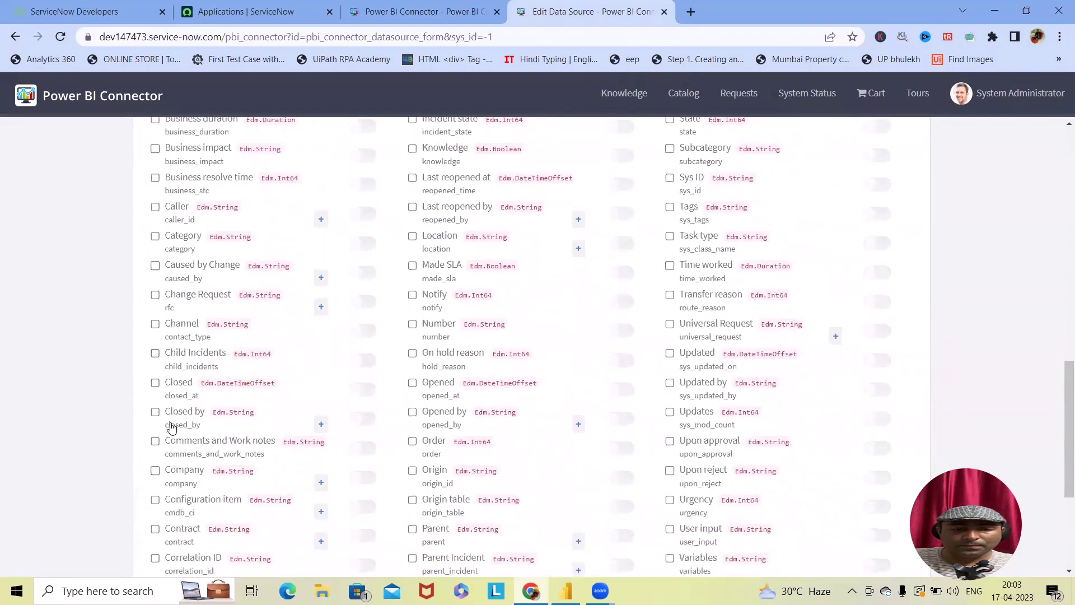
{"action": "scroll", "coordinate": [172, 428], "scroll_direction": "down", "scroll_amount": 4}
{"action": "left_click", "coordinate": [155, 302]}
{"action": "left_click", "coordinate": [155, 390]}
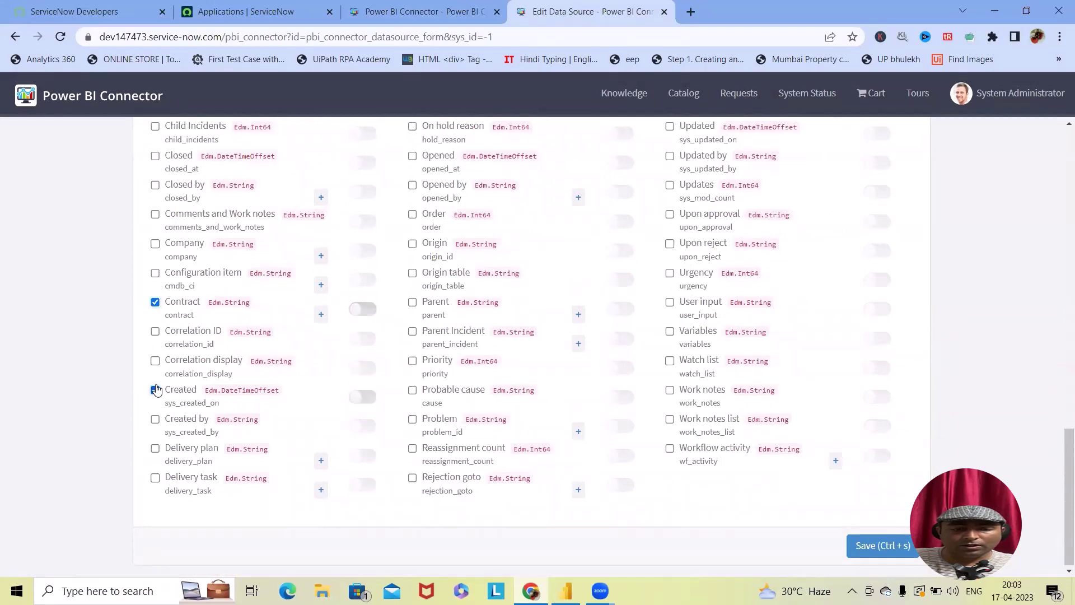
{"action": "left_click", "coordinate": [412, 361]}
{"action": "scroll", "coordinate": [403, 381], "scroll_direction": "up", "scroll_amount": 2}
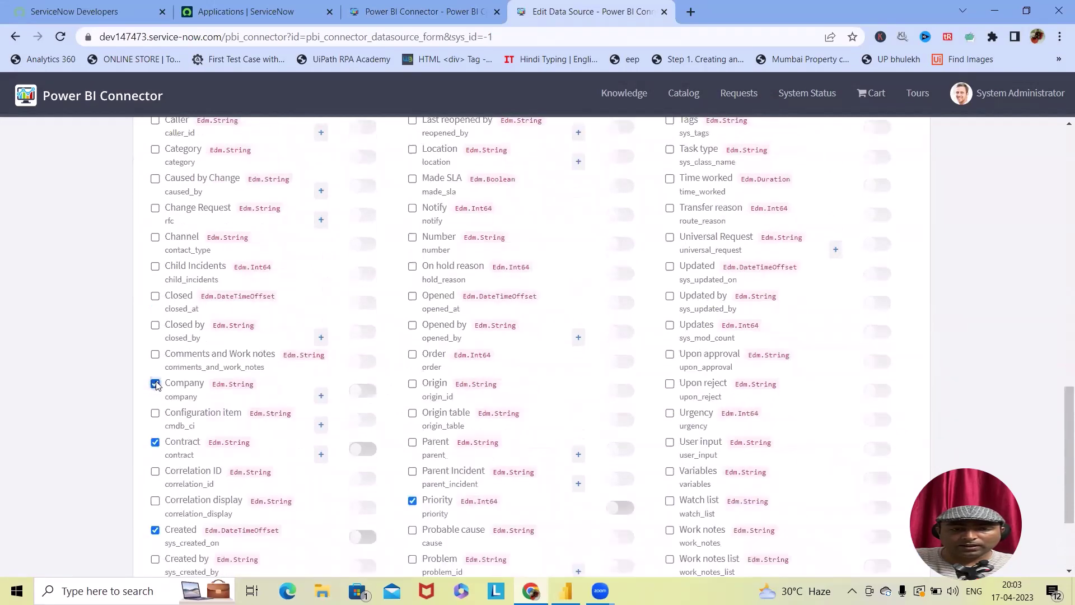
{"action": "left_click", "coordinate": [156, 385]}
Include the Severity, Correlation ID and Escalation fields in the Incident table export
{"action": "scroll", "coordinate": [263, 343], "scroll_direction": "up", "scroll_amount": 1}
{"action": "scroll", "coordinate": [511, 312], "scroll_direction": "up", "scroll_amount": 4}
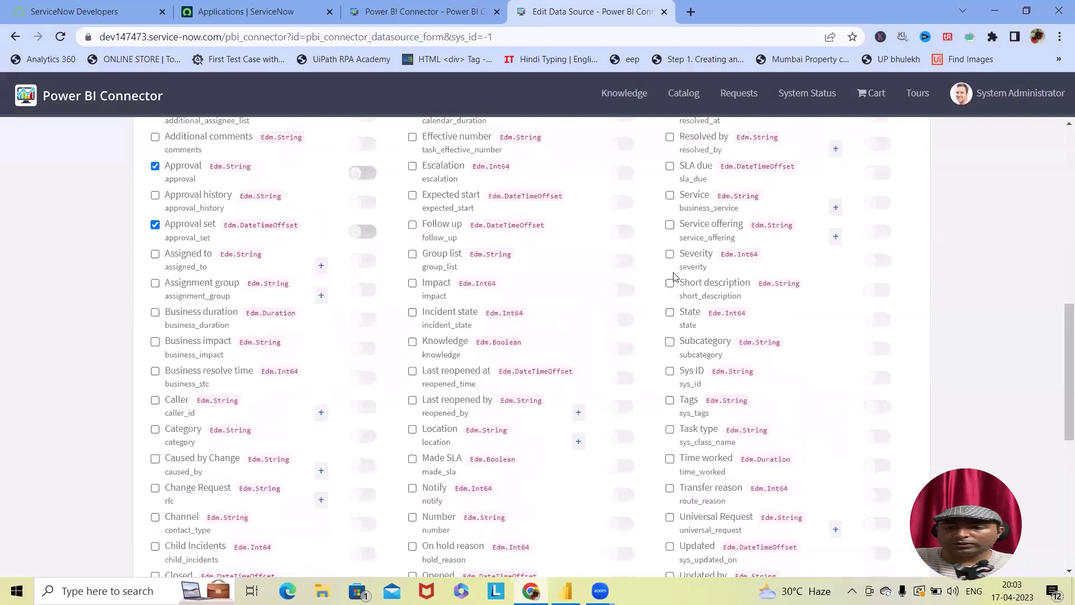
{"action": "scroll", "coordinate": [679, 329], "scroll_direction": "up", "scroll_amount": 1}
{"action": "left_click", "coordinate": [670, 325]}
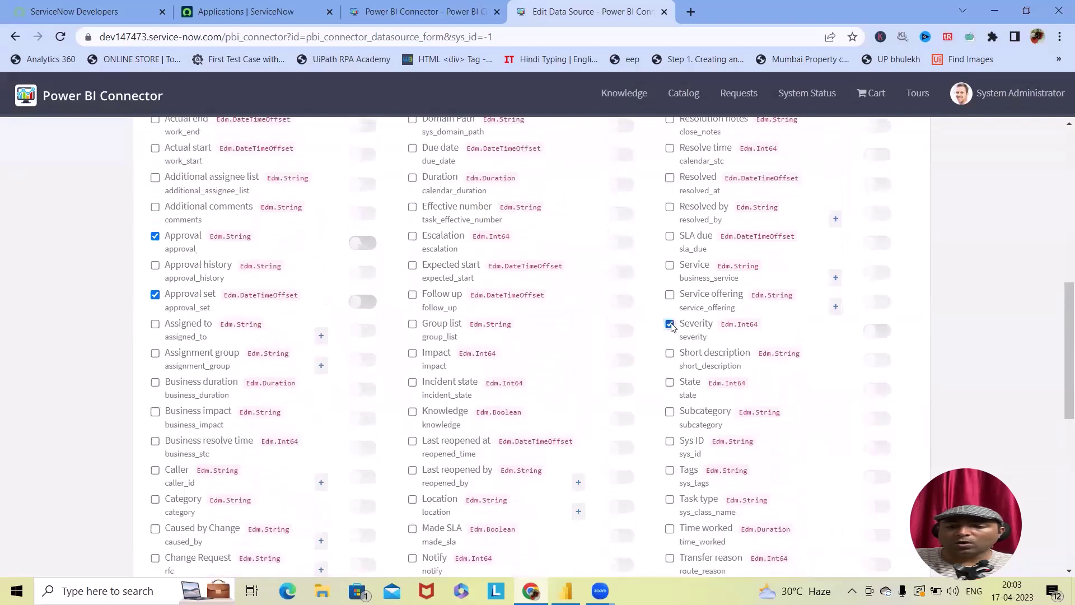
{"action": "scroll", "coordinate": [684, 305], "scroll_direction": "up", "scroll_amount": 3}
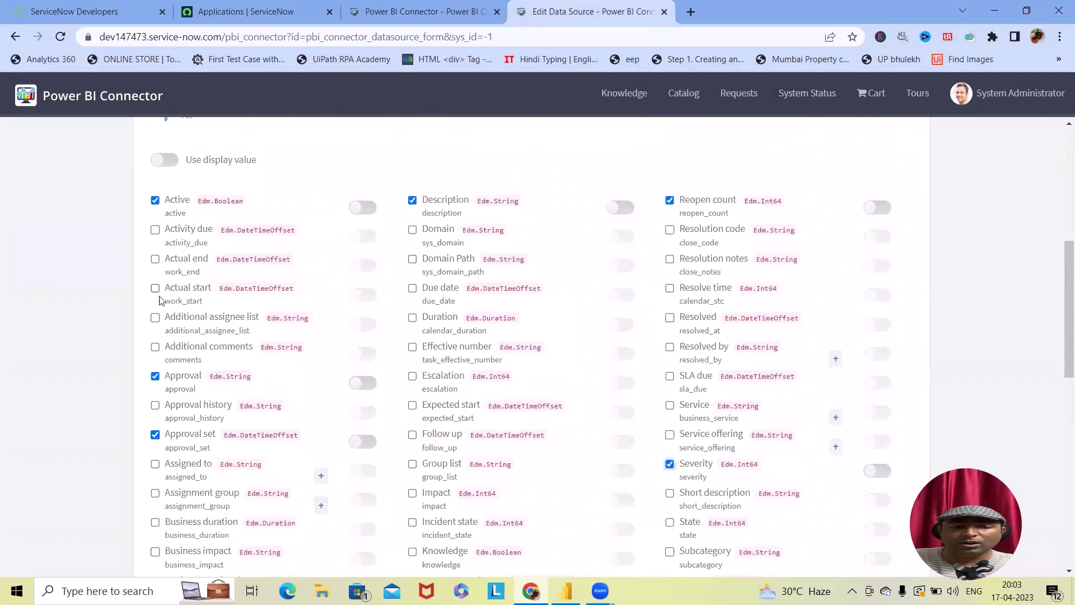
{"action": "scroll", "coordinate": [798, 537], "scroll_direction": "down", "scroll_amount": 3}
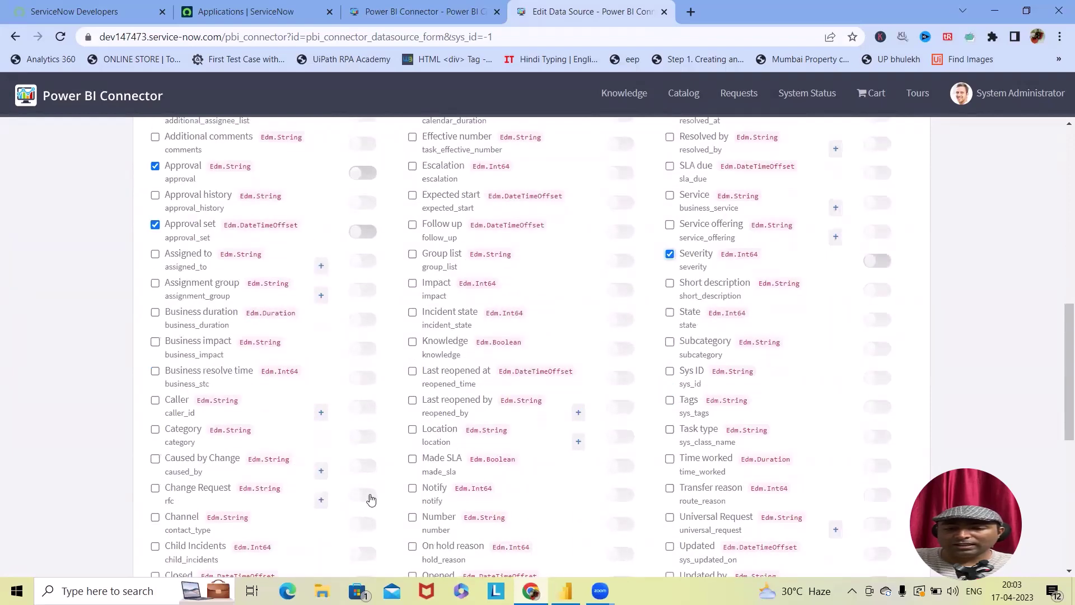
{"action": "scroll", "coordinate": [785, 511], "scroll_direction": "down", "scroll_amount": 6}
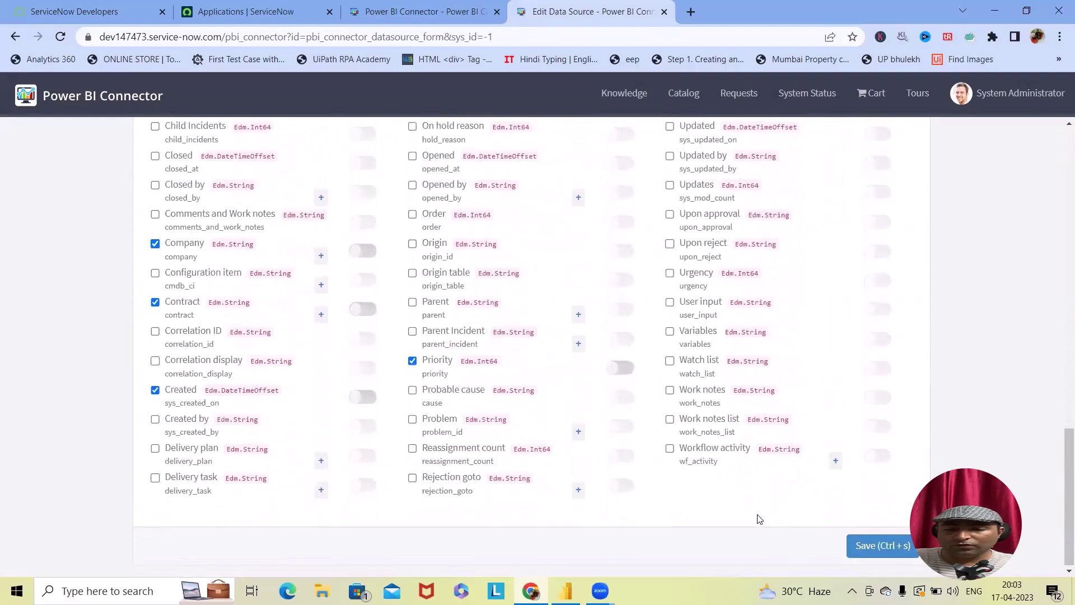
{"action": "left_click", "coordinate": [155, 332]}
{"action": "scroll", "coordinate": [215, 327], "scroll_direction": "up", "scroll_amount": 5}
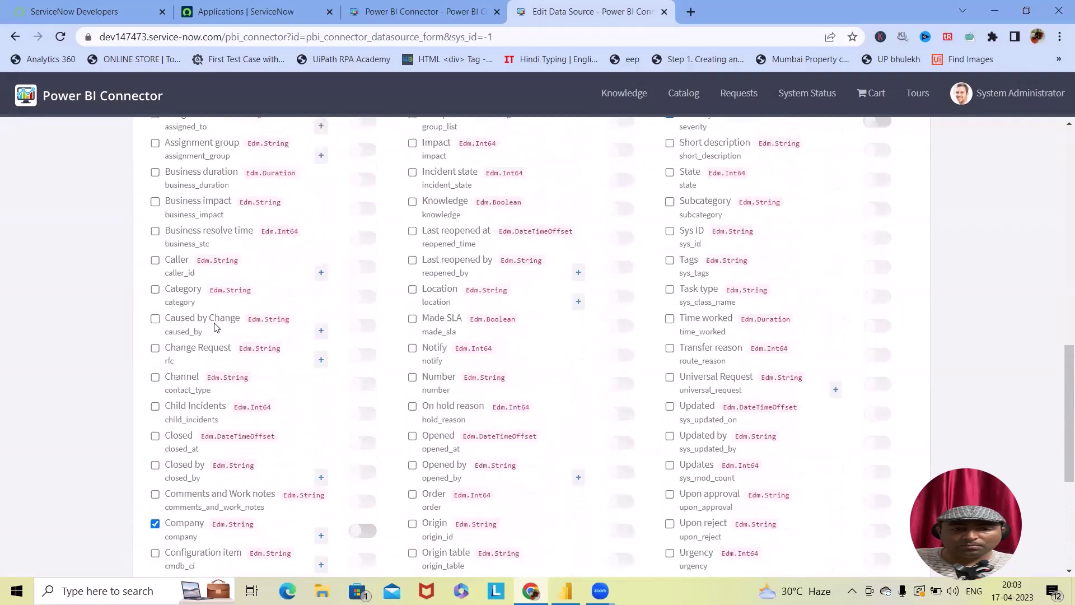
{"action": "scroll", "coordinate": [215, 327], "scroll_direction": "up", "scroll_amount": 1}
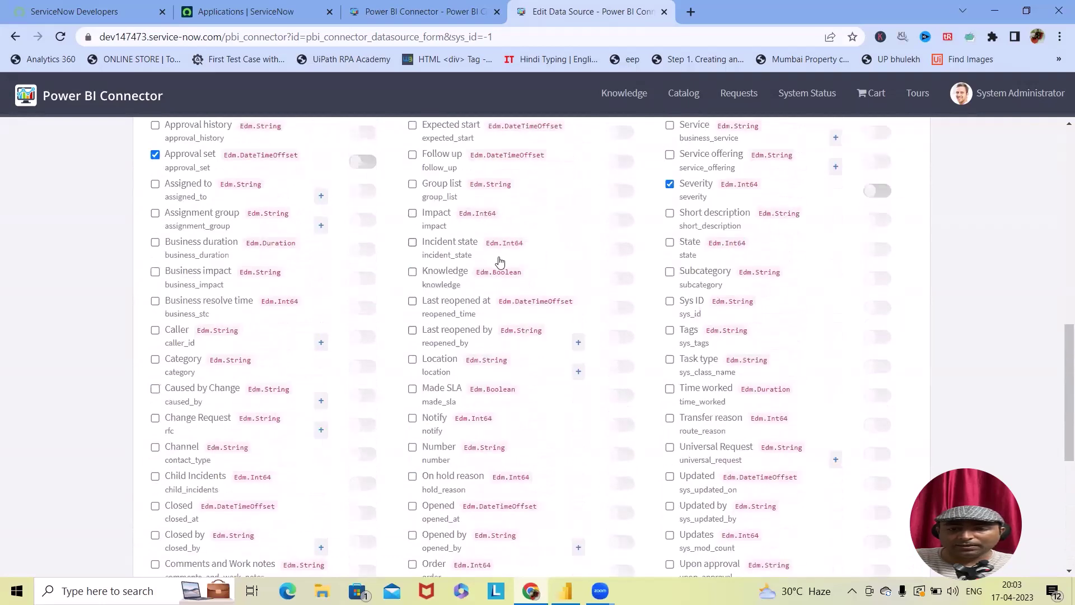
{"action": "scroll", "coordinate": [497, 260], "scroll_direction": "up", "scroll_amount": 3}
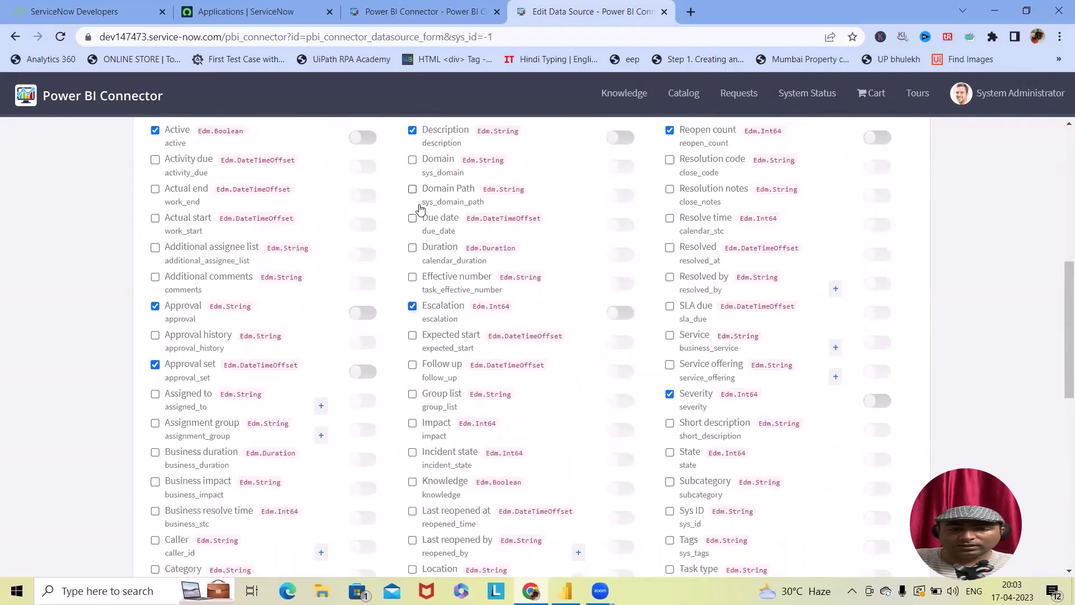
Include the Domain Path field in the Incident table export and save the data source
{"action": "scroll", "coordinate": [840, 432], "scroll_direction": "down", "scroll_amount": 7}
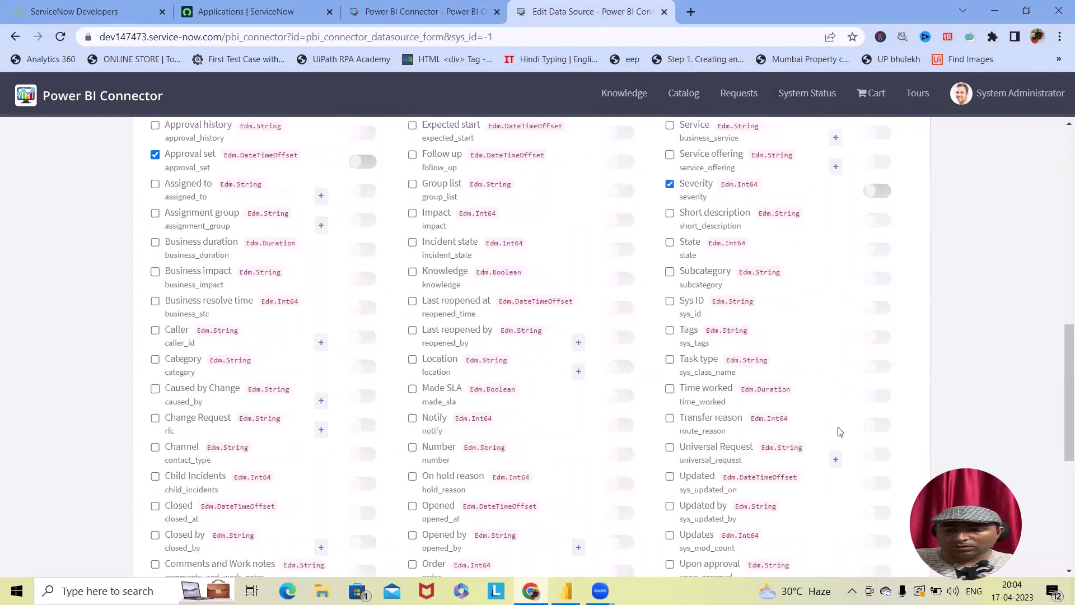
{"action": "scroll", "coordinate": [840, 432], "scroll_direction": "down", "scroll_amount": 2}
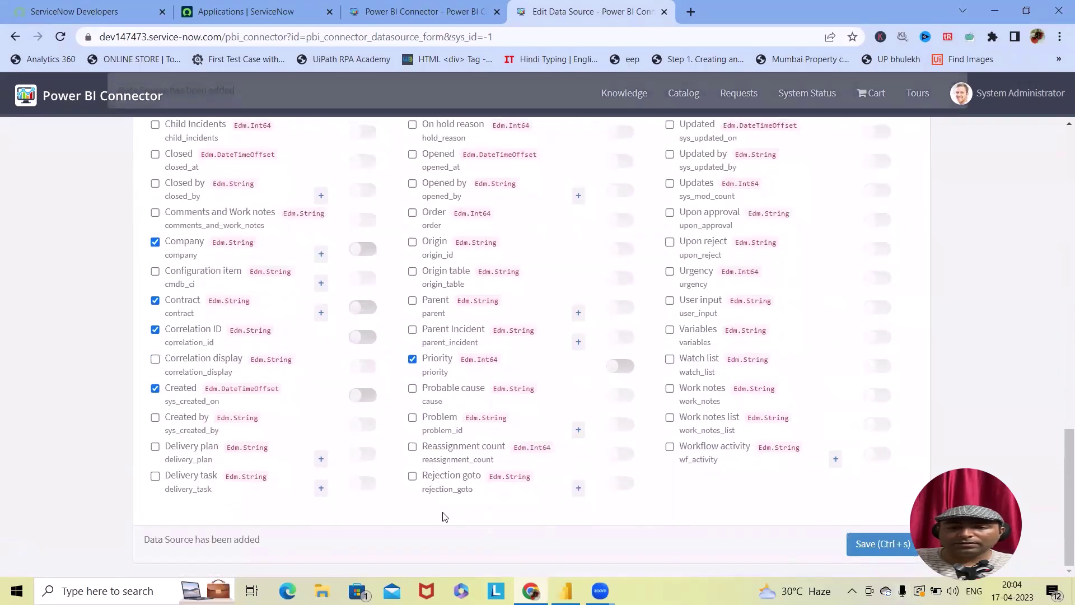
{"action": "scroll", "coordinate": [332, 312], "scroll_direction": "up", "scroll_amount": 5}
{"action": "scroll", "coordinate": [332, 312], "scroll_direction": "up", "scroll_amount": 10}
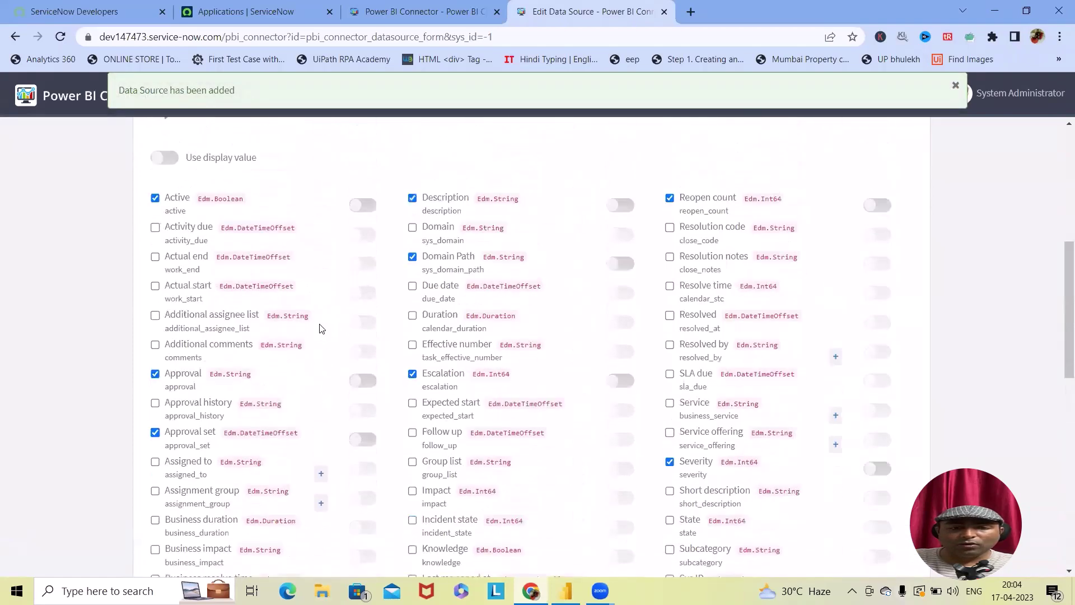
Add the Problem table to the data source's export configuration
{"action": "left_click", "coordinate": [192, 291]}
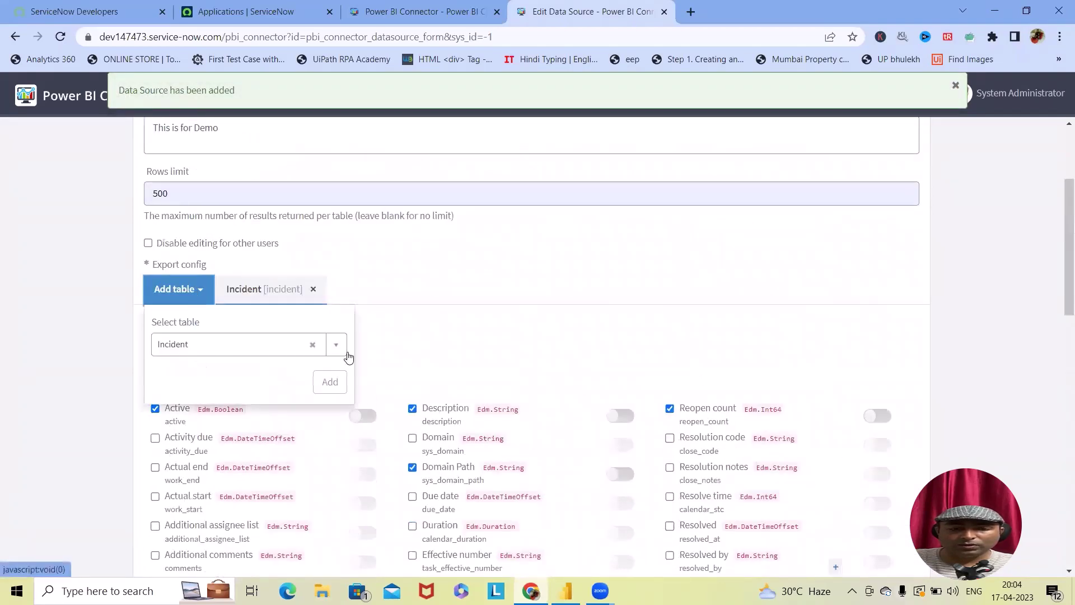
{"action": "left_click", "coordinate": [306, 345]}
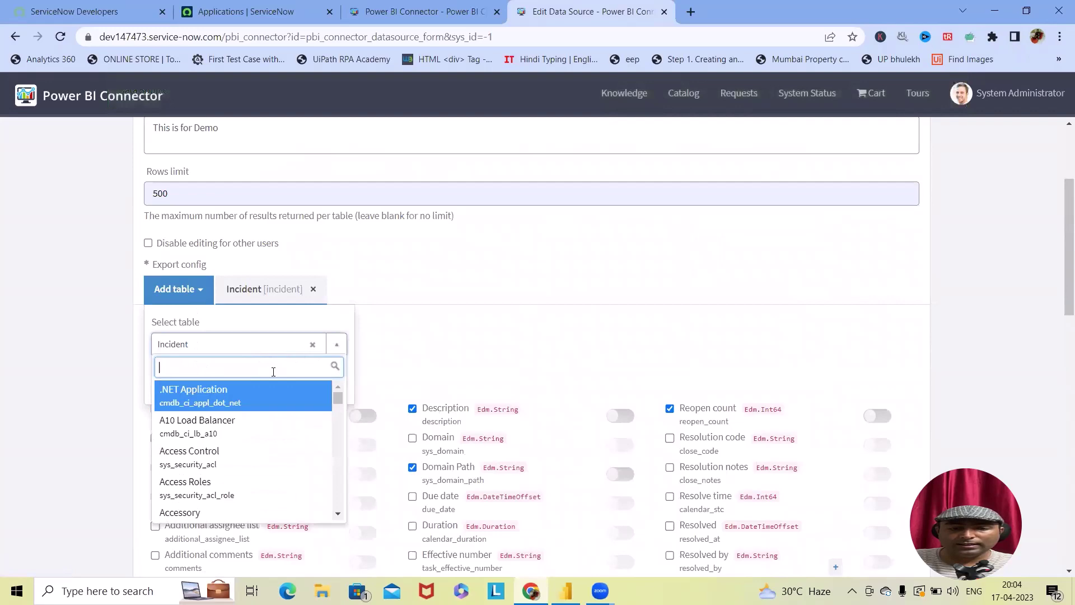
{"action": "type", "text": "pro"}
{"action": "key", "text": "Return"}
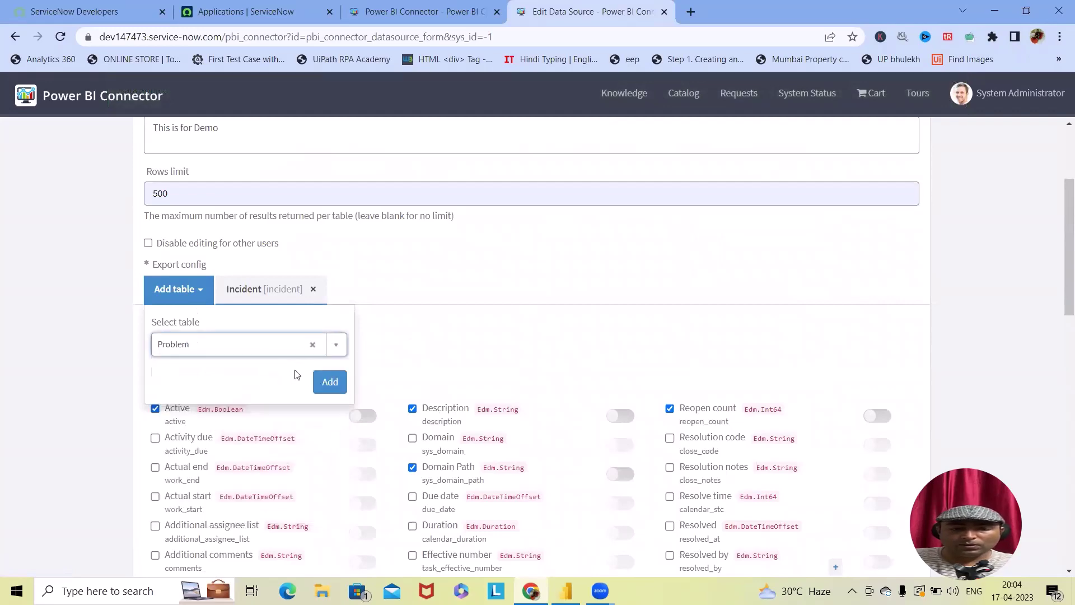
{"action": "left_click", "coordinate": [328, 379]}
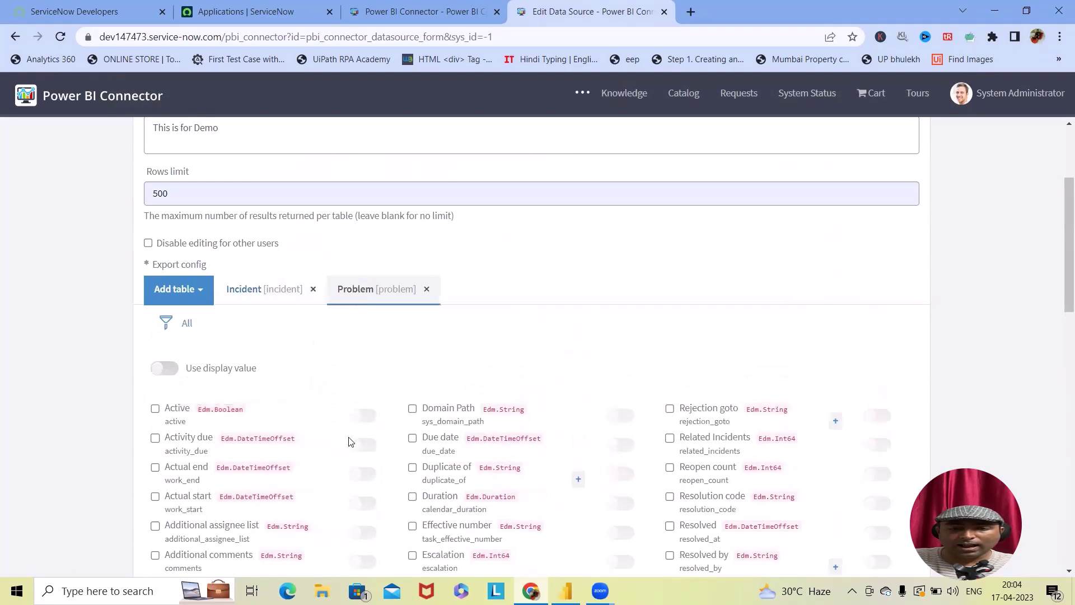
Include the Active, Approval, Approval set, Assigned to and Assignment group fields in the Problem table export
{"action": "scroll", "coordinate": [230, 431], "scroll_direction": "down", "scroll_amount": 2}
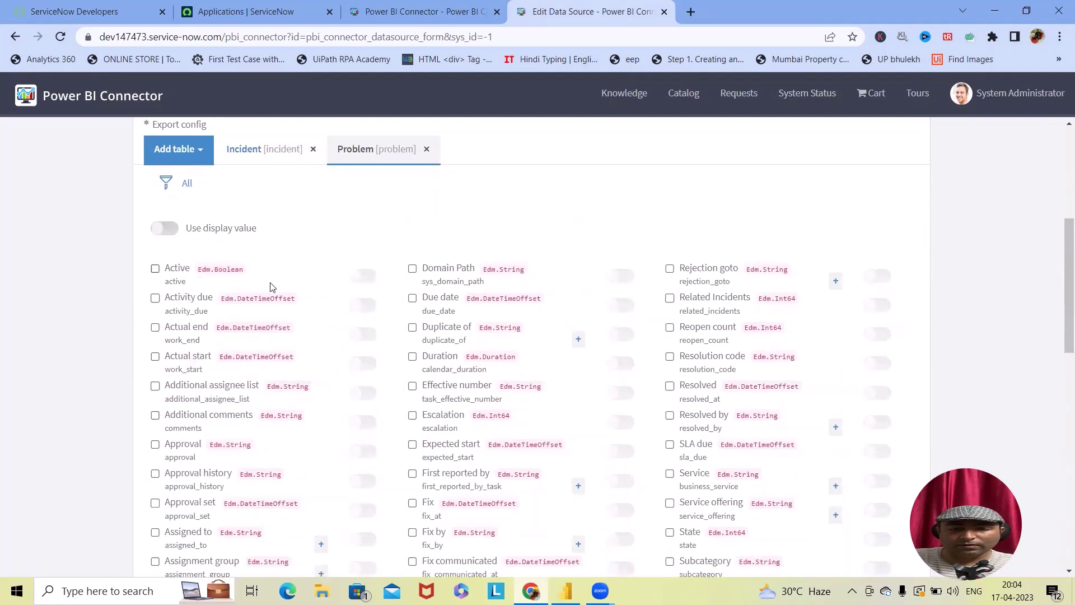
{"action": "left_click", "coordinate": [155, 269]}
{"action": "scroll", "coordinate": [157, 269], "scroll_direction": "down", "scroll_amount": 1}
{"action": "scroll", "coordinate": [165, 304], "scroll_direction": "down", "scroll_amount": 2}
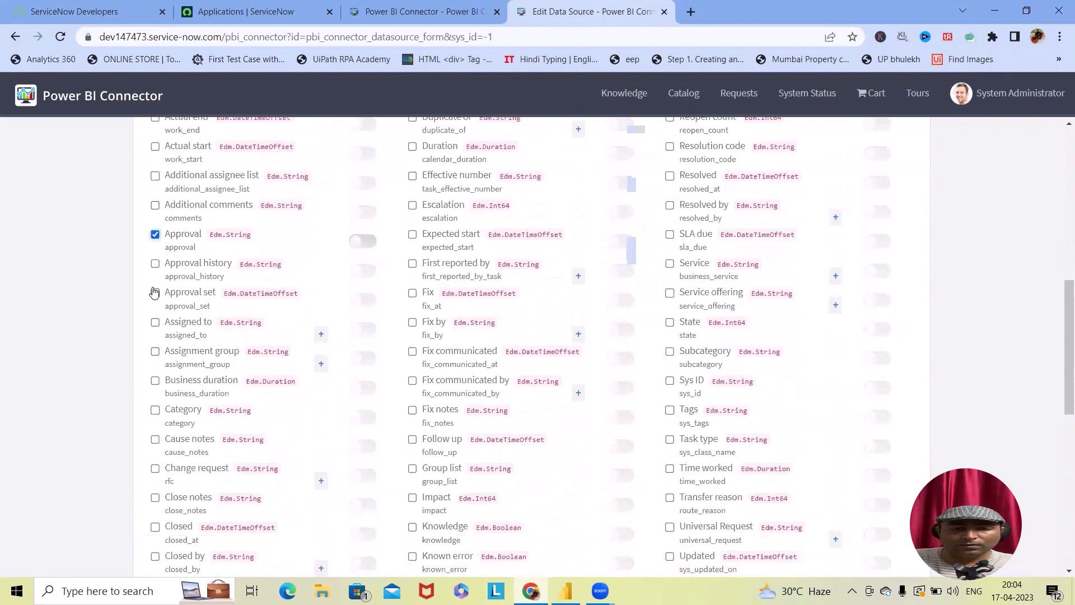
{"action": "left_click", "coordinate": [155, 293]}
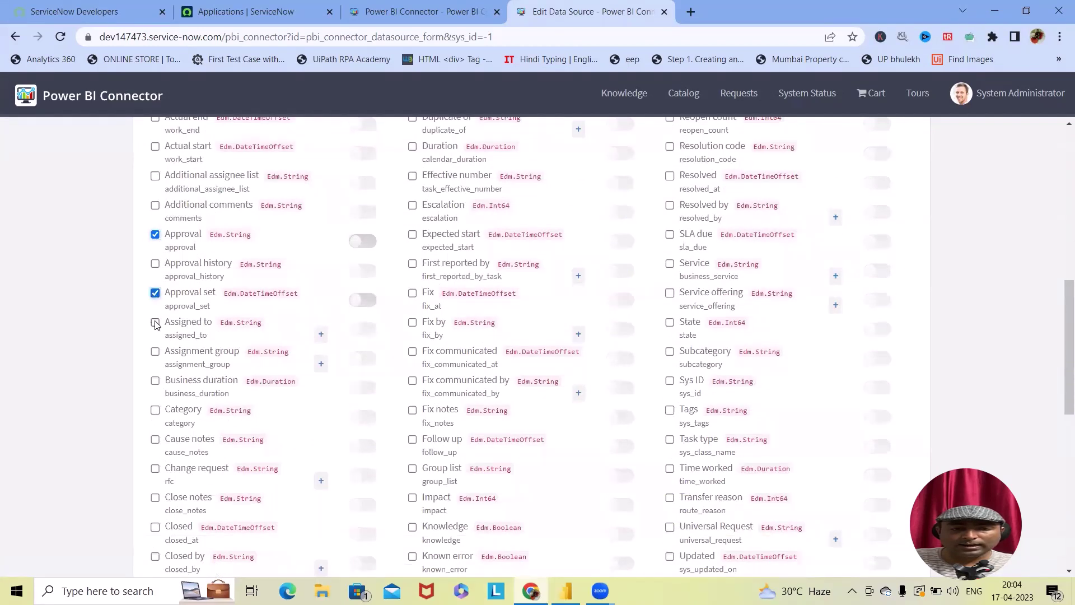
{"action": "left_click", "coordinate": [155, 323]}
{"action": "left_click", "coordinate": [155, 351]}
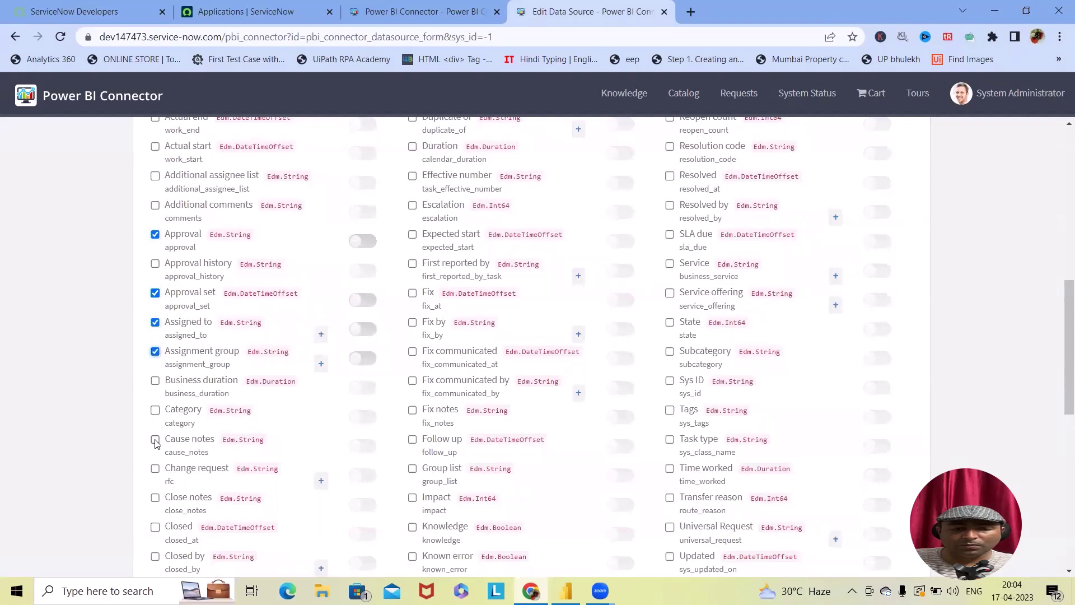
Include the Confirmed, Configuration item, Contact type and Contract fields in the Problem table export
{"action": "scroll", "coordinate": [156, 439], "scroll_direction": "down", "scroll_amount": 4}
{"action": "left_click", "coordinate": [155, 393]}
{"action": "left_click", "coordinate": [155, 364]}
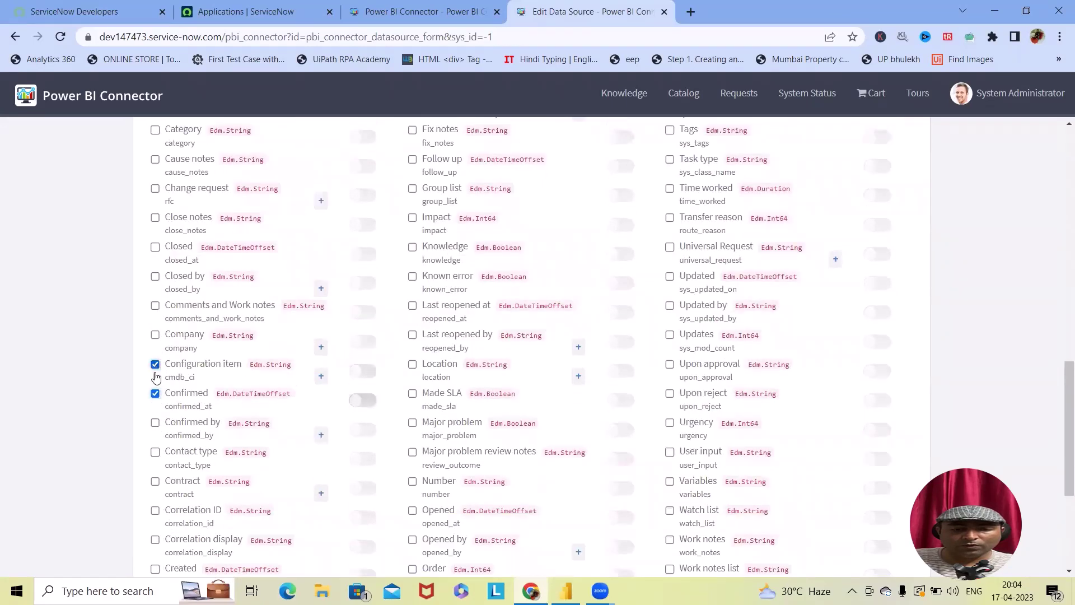
{"action": "left_click", "coordinate": [155, 452]}
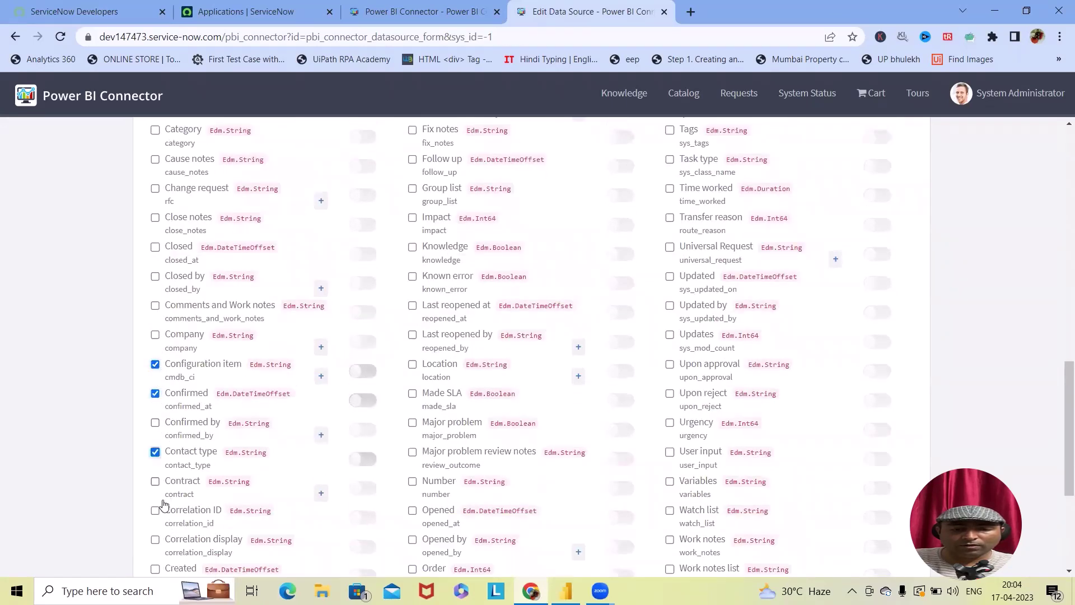
{"action": "scroll", "coordinate": [387, 504], "scroll_direction": "down", "scroll_amount": 4}
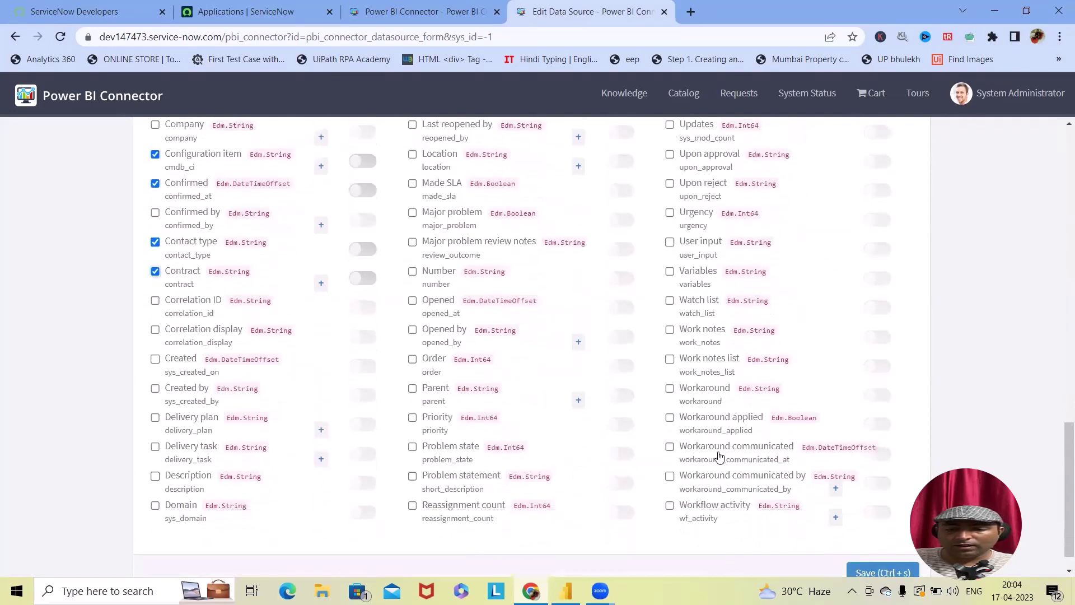
Include the Sys ID, Task type, Resolved by, Resolved and Reopen count fields in the Problem table export
{"action": "scroll", "coordinate": [722, 451], "scroll_direction": "up", "scroll_amount": 6}
{"action": "left_click", "coordinate": [670, 241]}
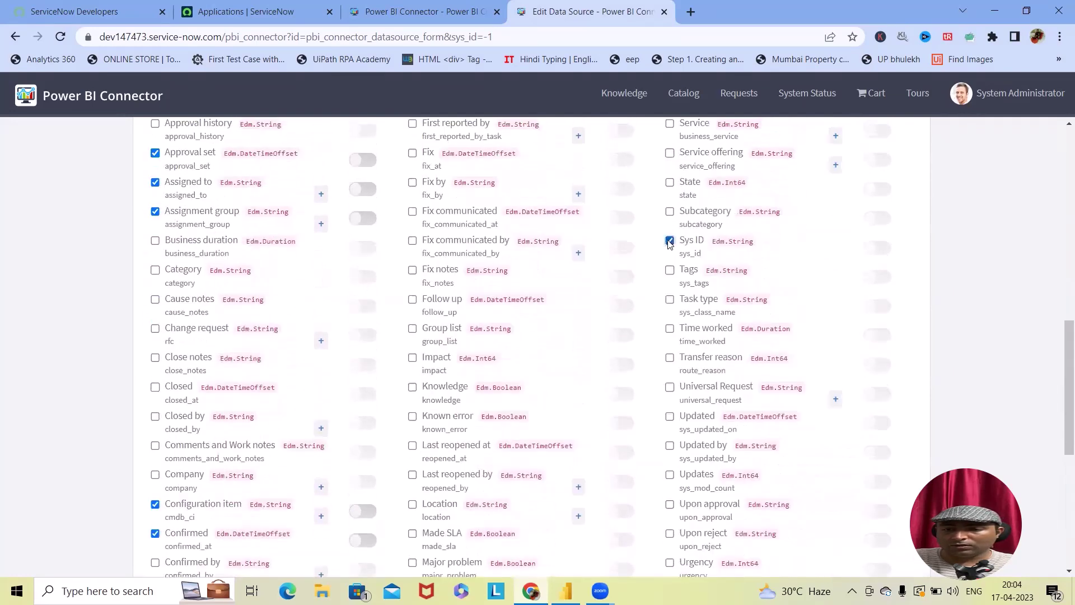
{"action": "left_click", "coordinate": [669, 300]}
{"action": "scroll", "coordinate": [637, 335], "scroll_direction": "up", "scroll_amount": 2}
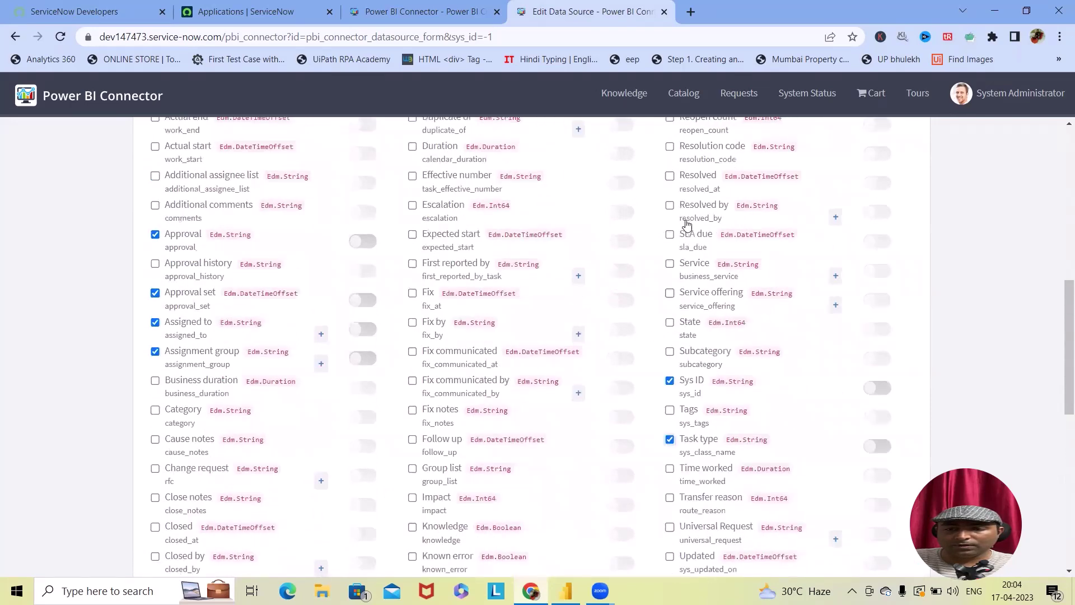
{"action": "left_click", "coordinate": [669, 205]}
{"action": "left_click", "coordinate": [669, 176]}
{"action": "scroll", "coordinate": [536, 250], "scroll_direction": "up", "scroll_amount": 1}
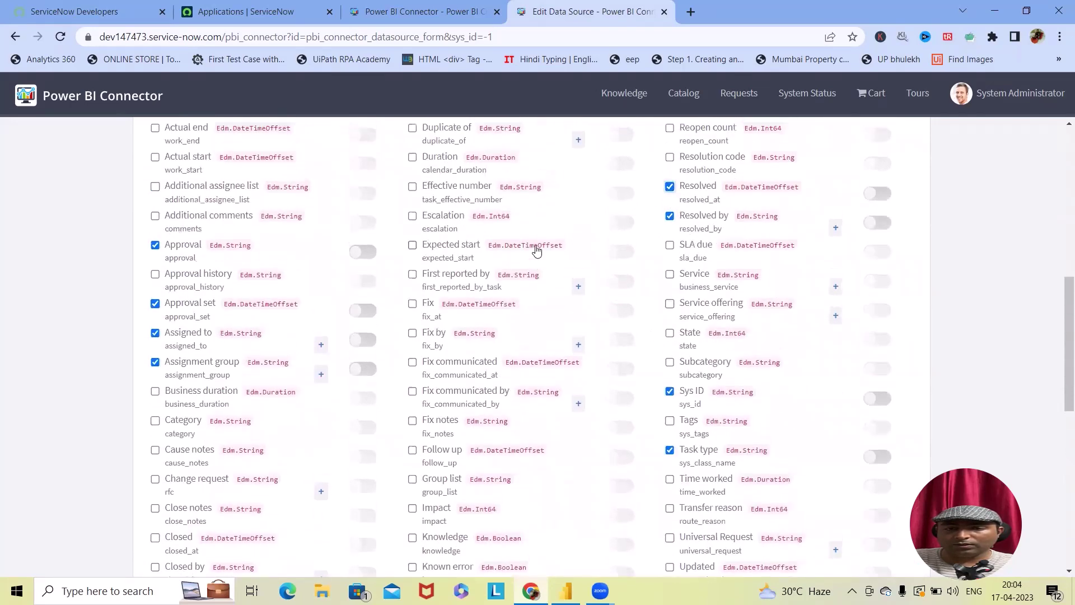
{"action": "scroll", "coordinate": [537, 251], "scroll_direction": "up", "scroll_amount": 2}
{"action": "left_click", "coordinate": [670, 257]}
Save the data source with its Incident and Problem table configuration
{"action": "scroll", "coordinate": [732, 335], "scroll_direction": "down", "scroll_amount": 12}
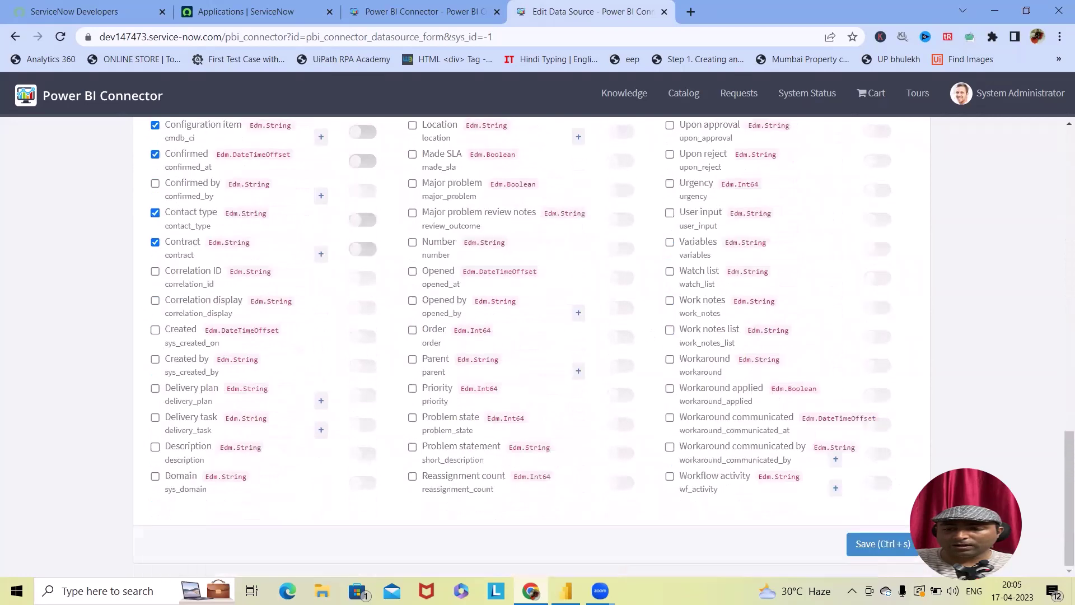
{"action": "key", "text": "ctrl+s"}
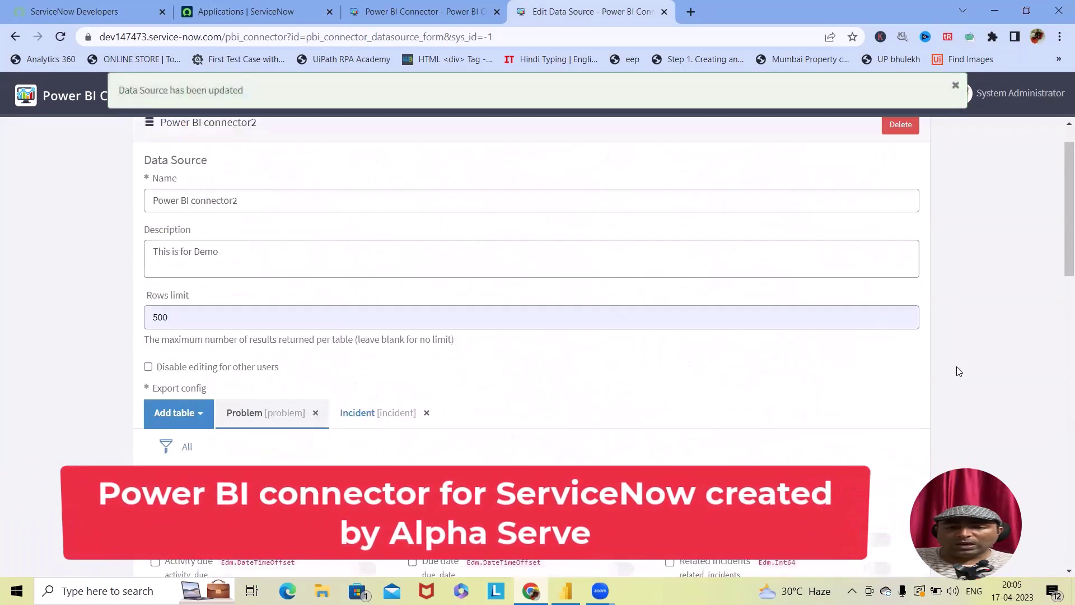
{"action": "scroll", "coordinate": [209, 367], "scroll_direction": "down", "scroll_amount": 2}
{"action": "scroll", "coordinate": [254, 379], "scroll_direction": "up", "scroll_amount": 4}
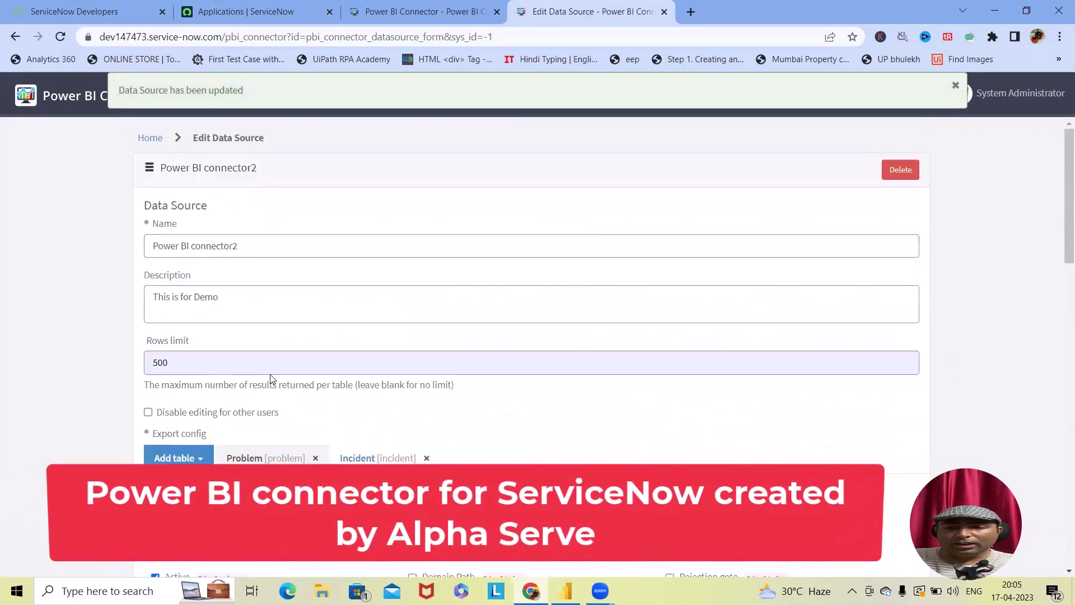
Return to the connector's home page and copy the URL of the Power BI connector2 data source
{"action": "left_click", "coordinate": [150, 138]}
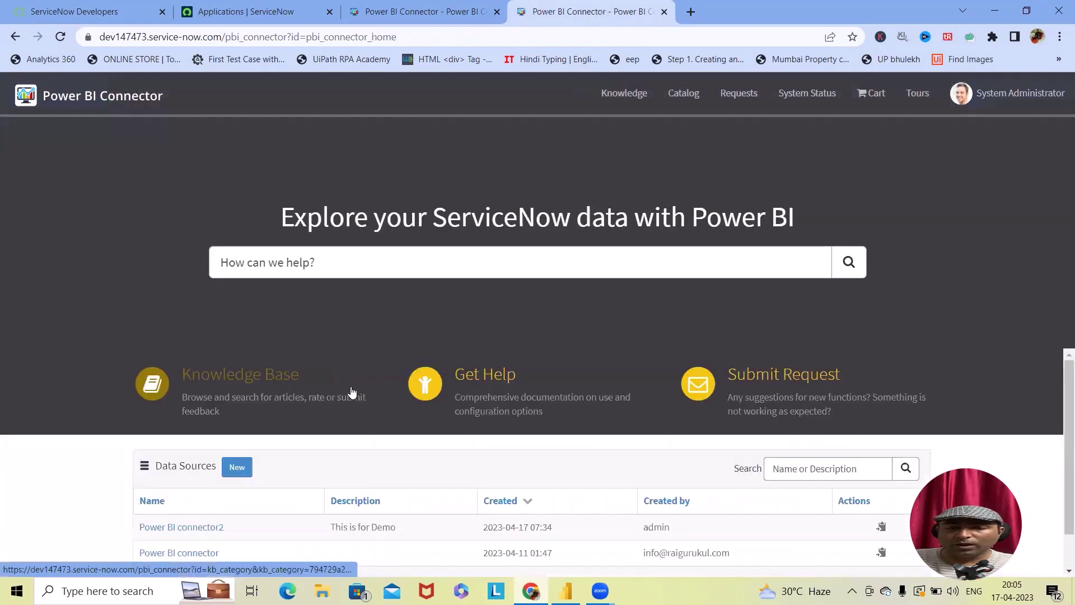
{"action": "scroll", "coordinate": [353, 391], "scroll_direction": "down", "scroll_amount": 1}
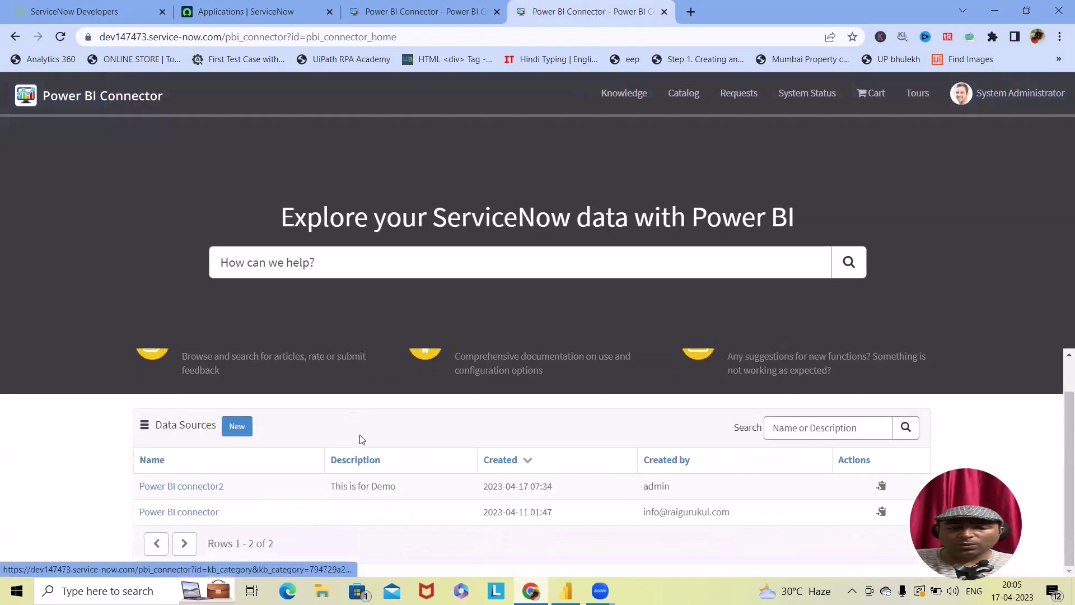
{"action": "right_click", "coordinate": [196, 491]}
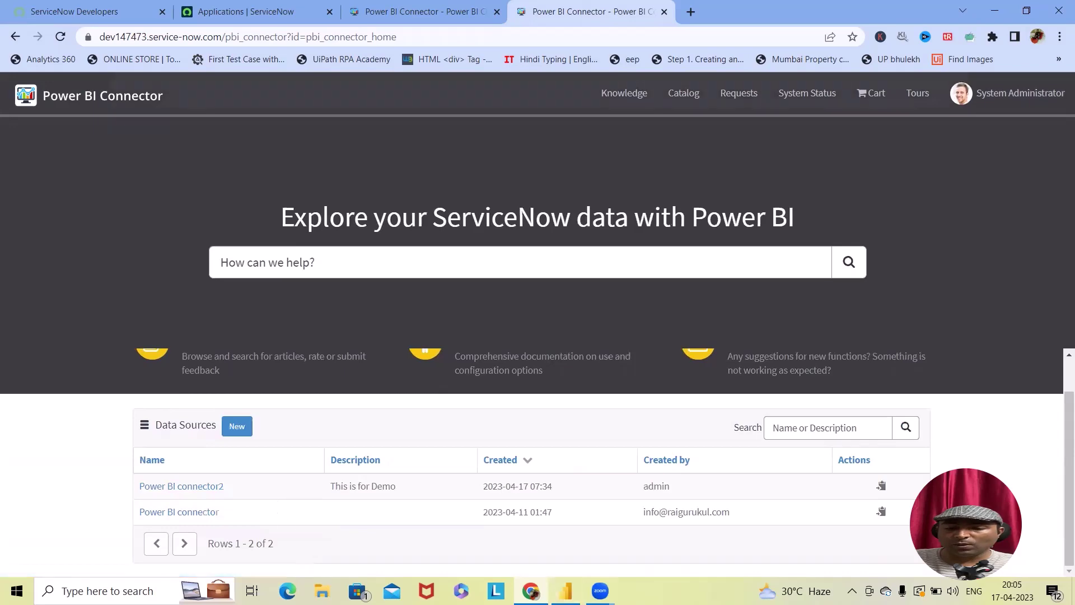
{"action": "left_click", "coordinate": [880, 511]}
Switch to Power BI Desktop, close the open report without saving, and start with a blank report
{"action": "left_click", "coordinate": [566, 591]}
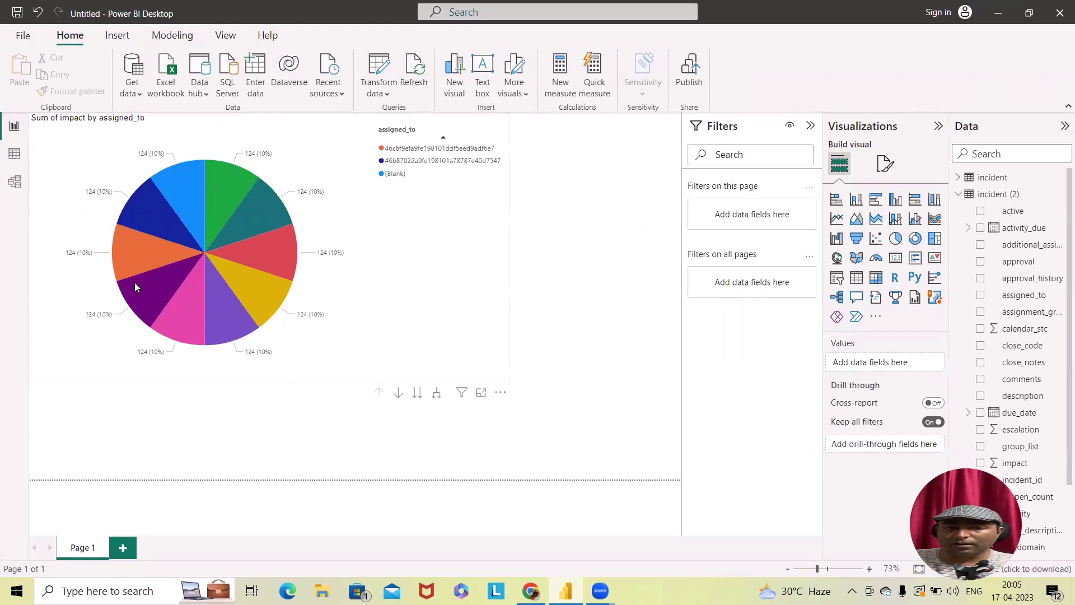
{"action": "left_click", "coordinate": [139, 94]}
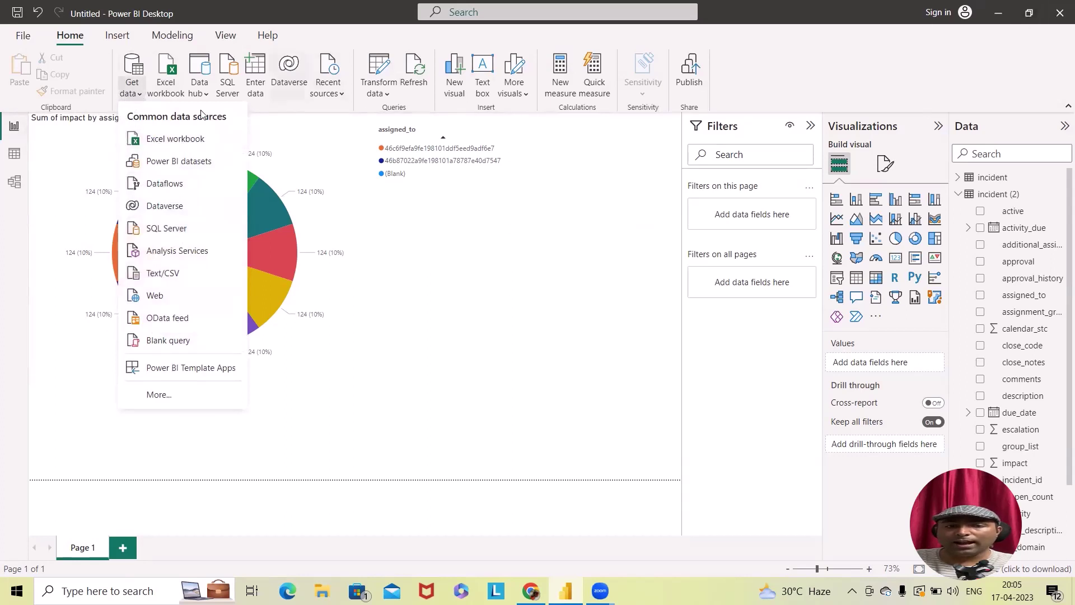
{"action": "left_click", "coordinate": [1060, 8]}
{"action": "left_click", "coordinate": [1060, 8]}
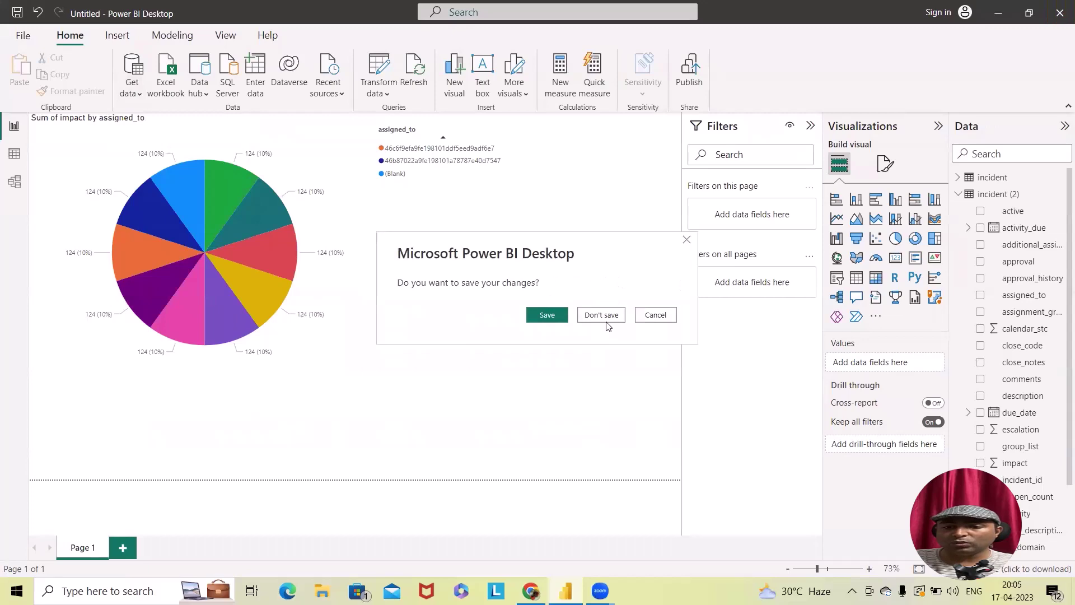
{"action": "left_click", "coordinate": [601, 315]}
{"action": "left_click", "coordinate": [994, 10]}
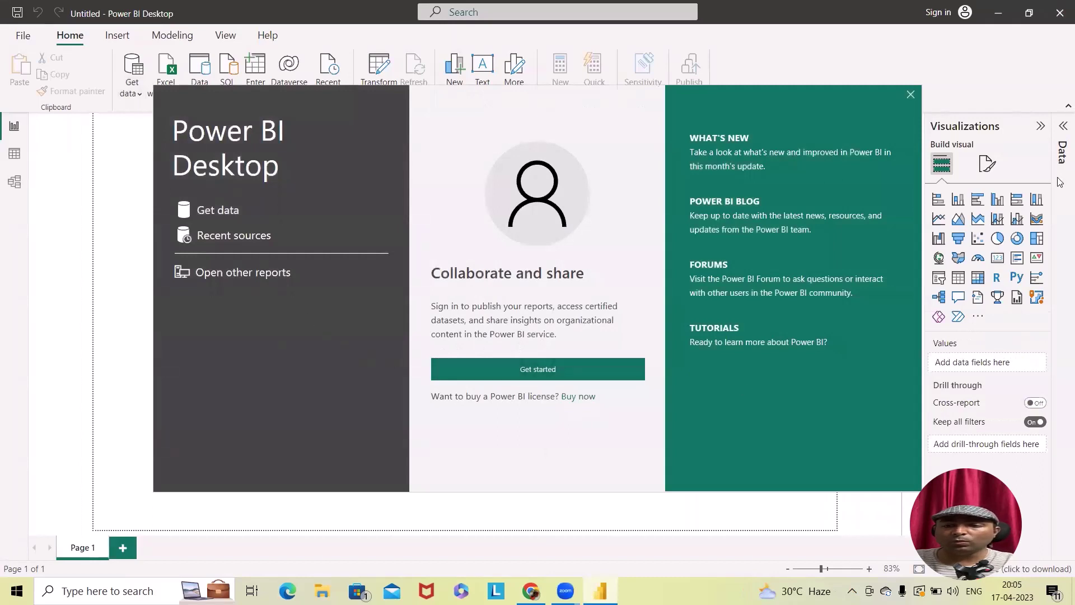
{"action": "left_click", "coordinate": [907, 94]}
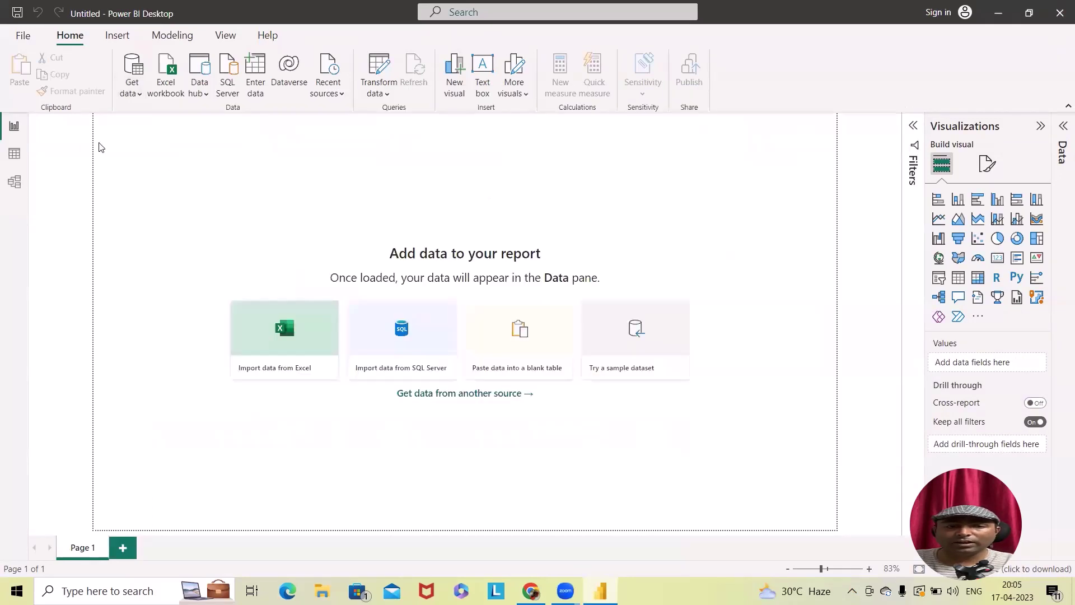
Connect to an OData feed in Basic mode using the copied data source URL
{"action": "left_click", "coordinate": [136, 96]}
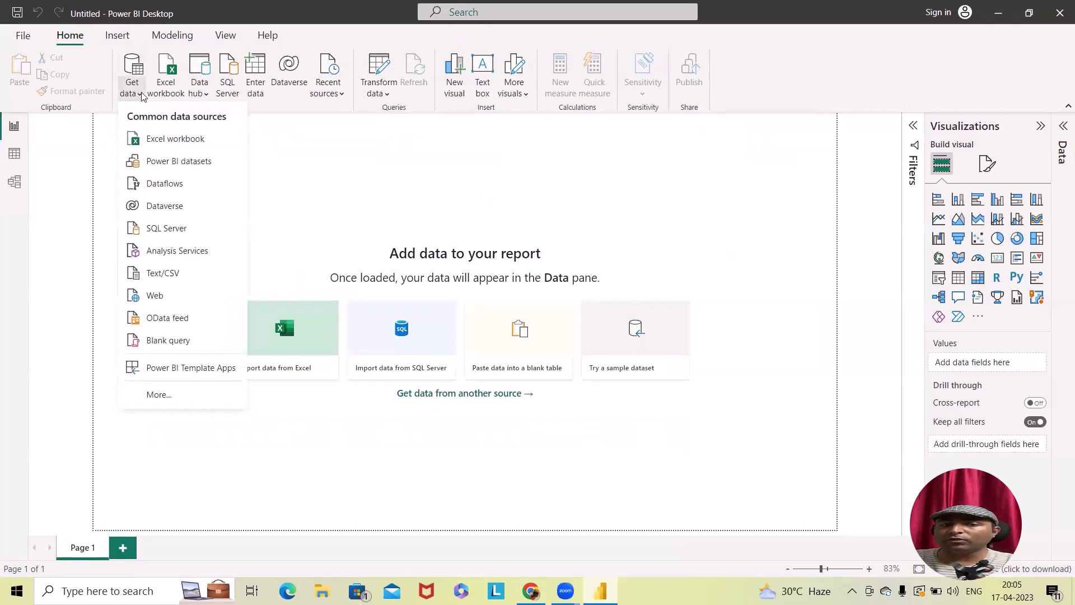
{"action": "left_click", "coordinate": [177, 321]}
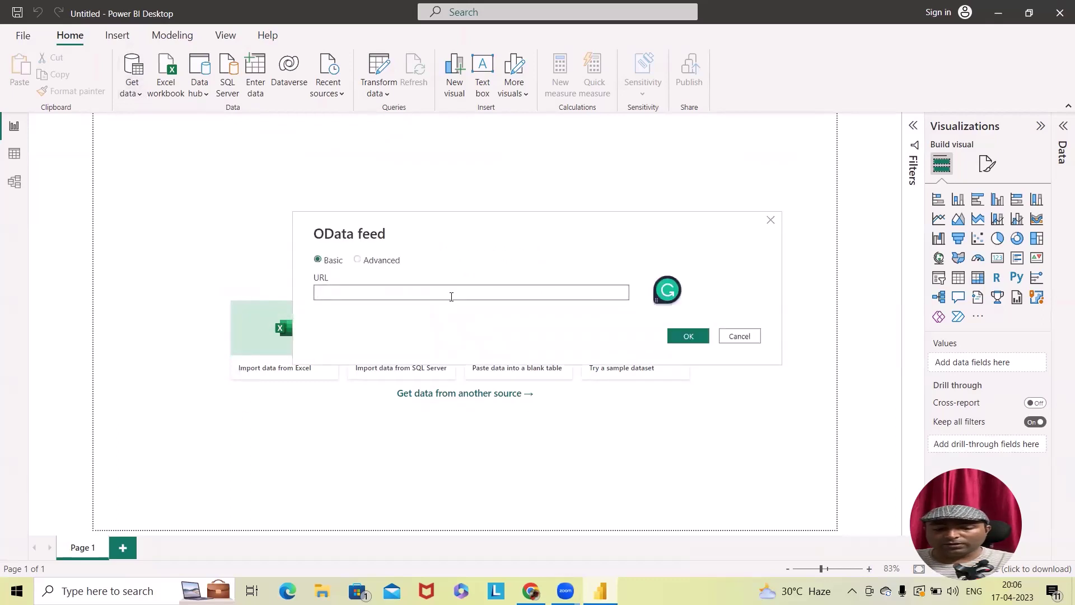
{"action": "key", "text": "ctrl+v"}
{"action": "left_click", "coordinate": [693, 336]}
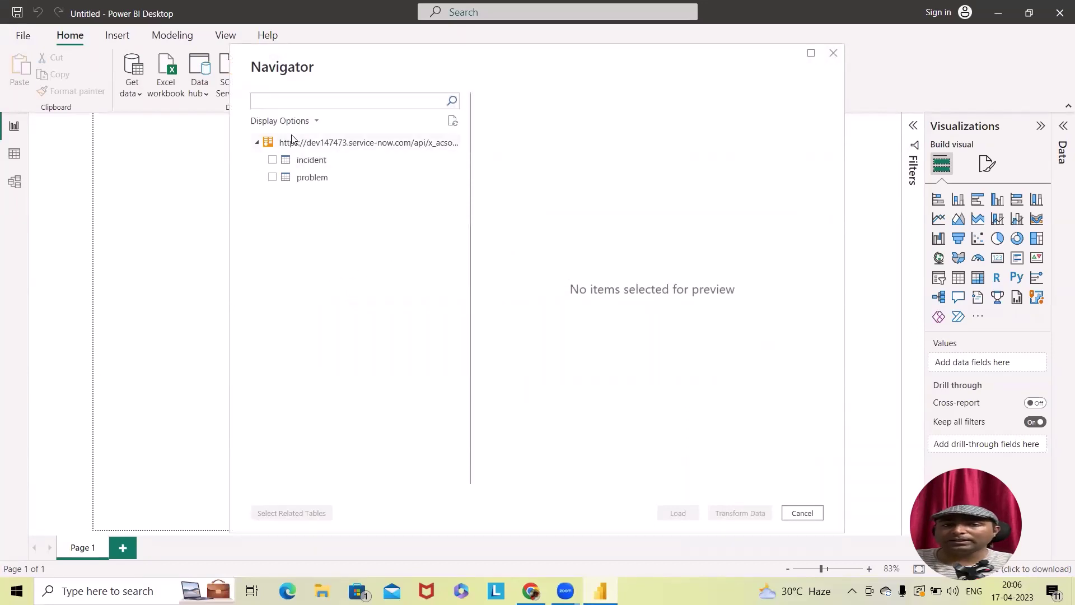
Select the incident and problem tables from the OData feed and load them into the report
{"action": "left_click", "coordinate": [272, 160]}
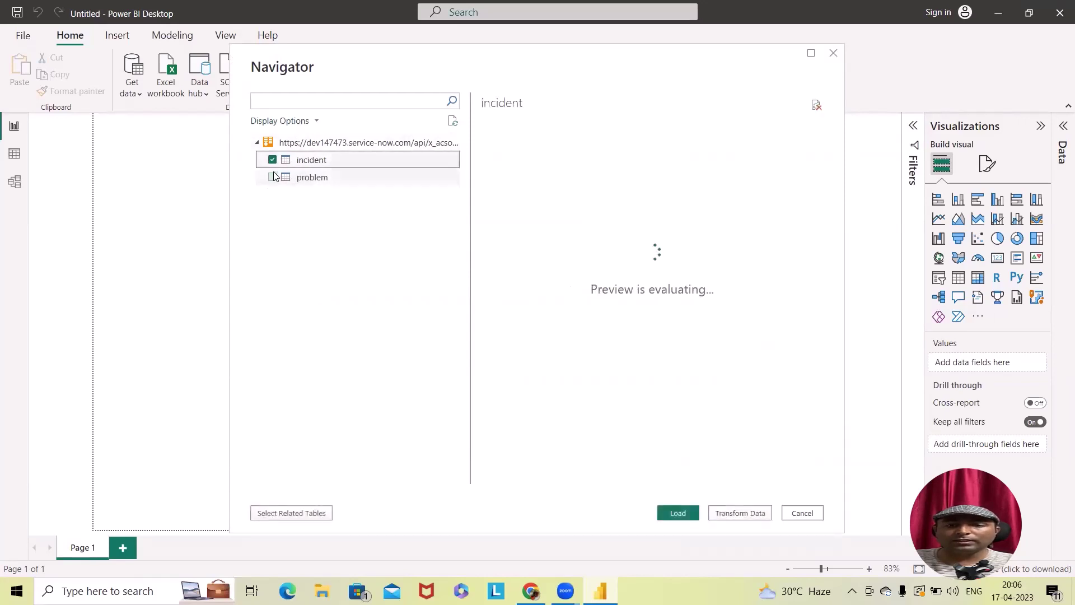
{"action": "left_click", "coordinate": [277, 177]}
{"action": "left_click", "coordinate": [273, 178]}
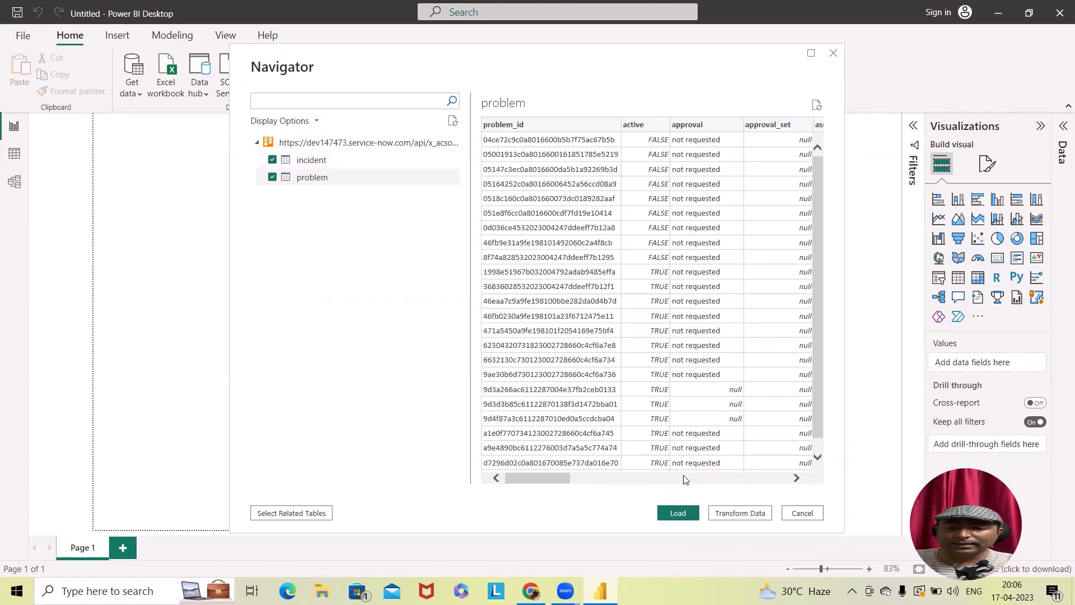
{"action": "scroll", "coordinate": [802, 430], "scroll_direction": "down", "scroll_amount": 1}
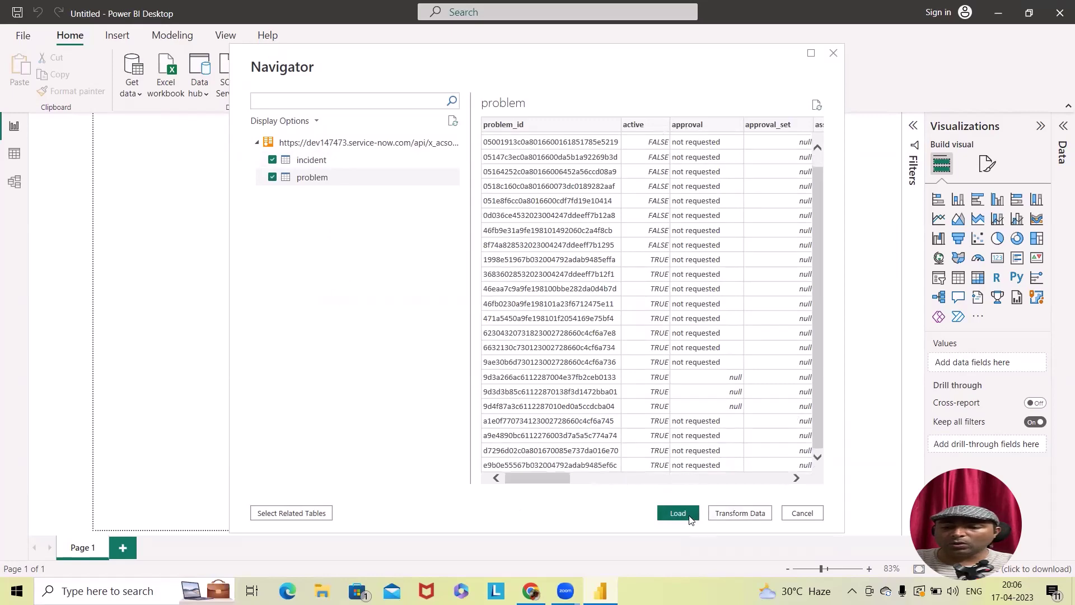
{"action": "left_click", "coordinate": [689, 517]}
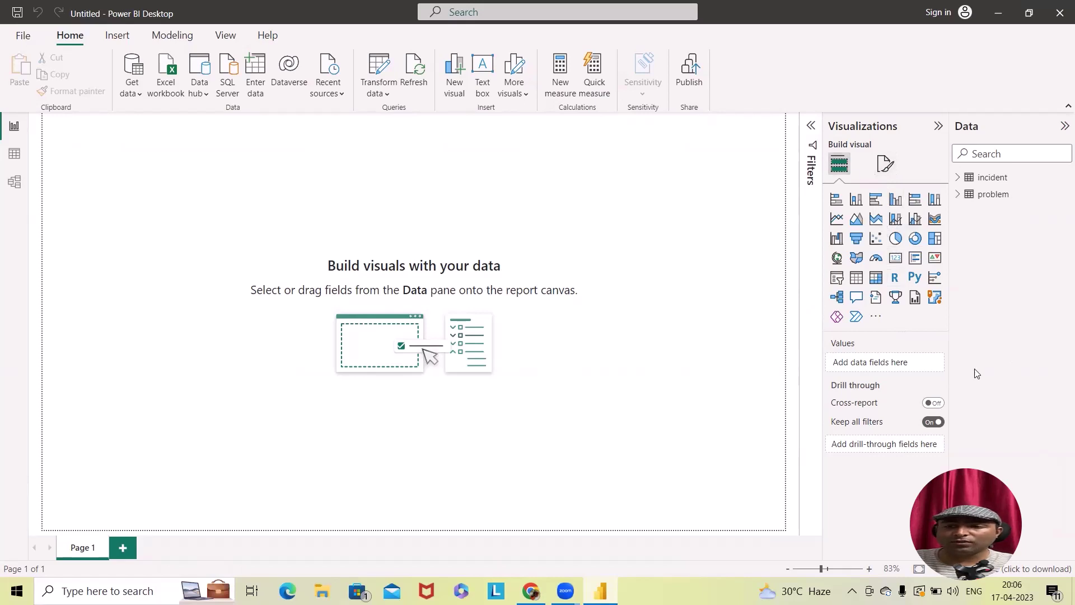
Add a pie chart to the report page using escalation, priority and reopen_count from the incident table
{"action": "left_click", "coordinate": [957, 180]}
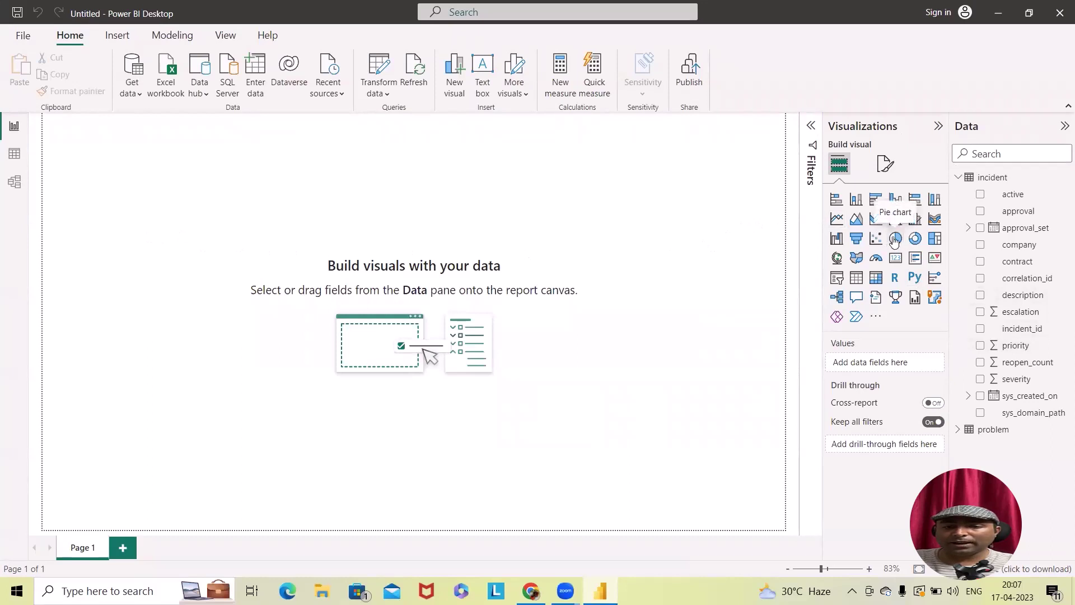
{"action": "left_click", "coordinate": [896, 239]}
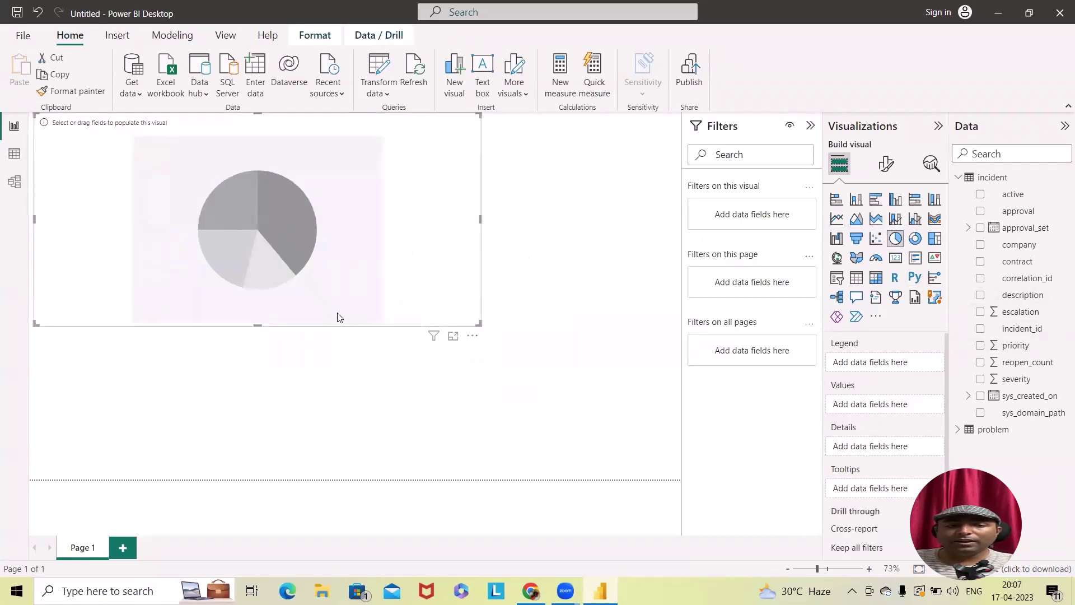
{"action": "left_click", "coordinate": [980, 312]}
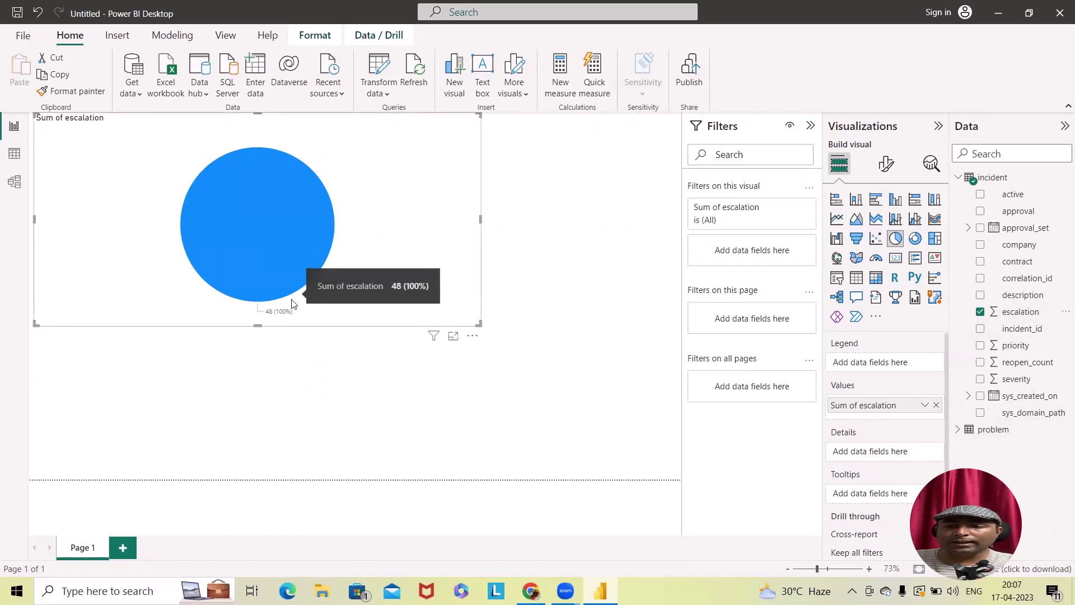
{"action": "left_click", "coordinate": [980, 345]}
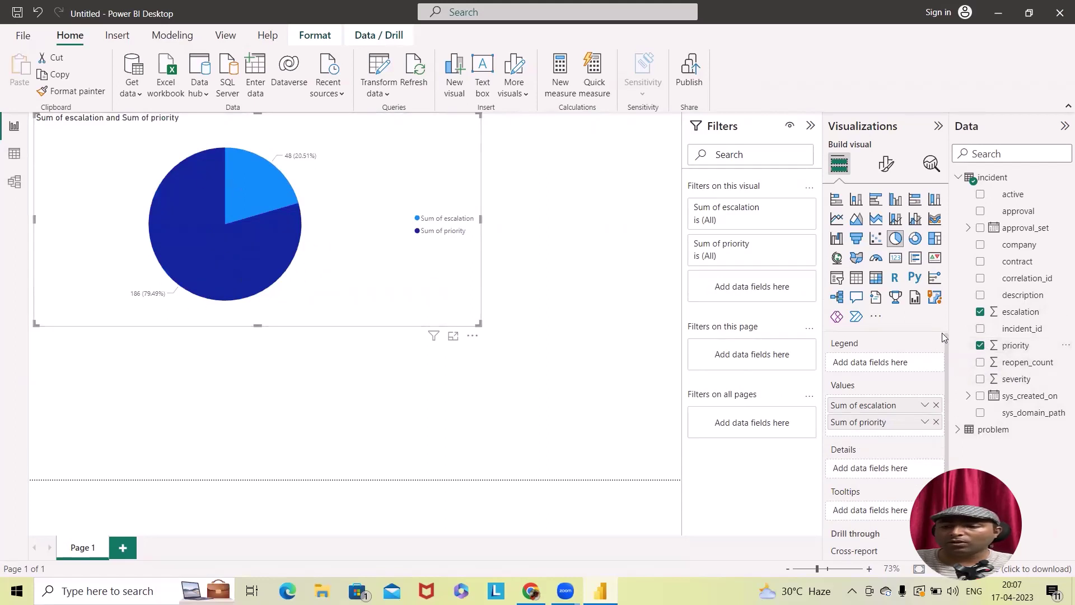
{"action": "left_click", "coordinate": [979, 363]}
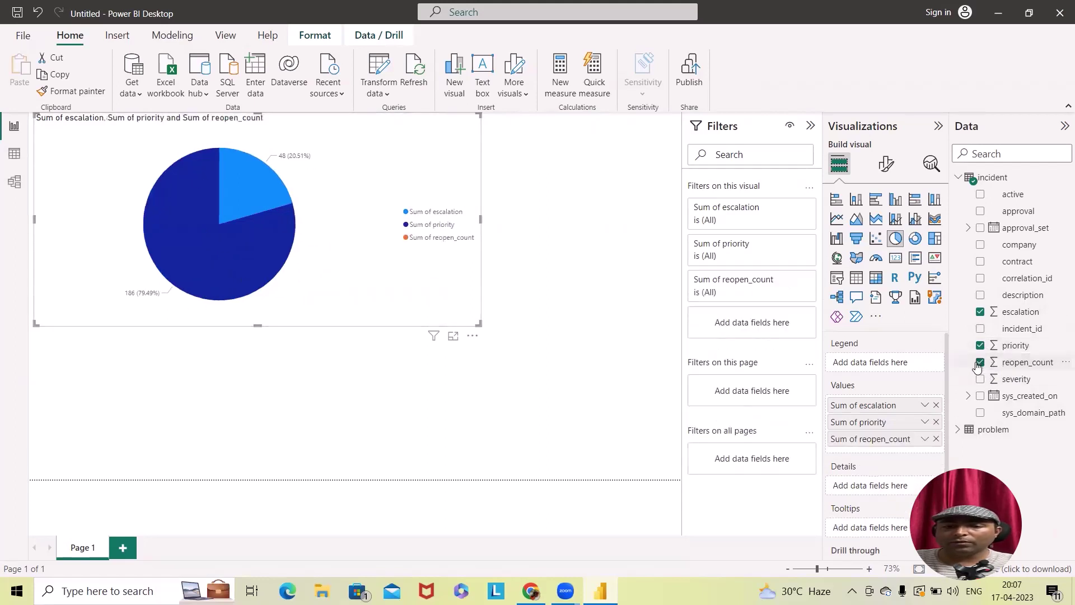
Take priority and escalation out of the pie chart and add both fields back
{"action": "left_click", "coordinate": [980, 346]}
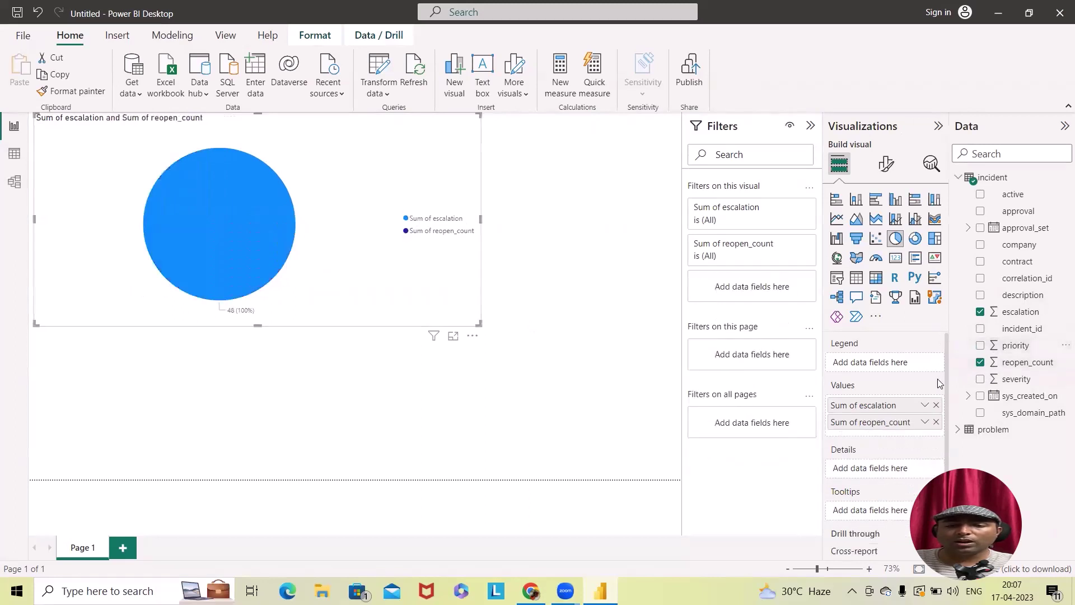
{"action": "left_click", "coordinate": [980, 311]}
{"action": "left_click", "coordinate": [980, 346]}
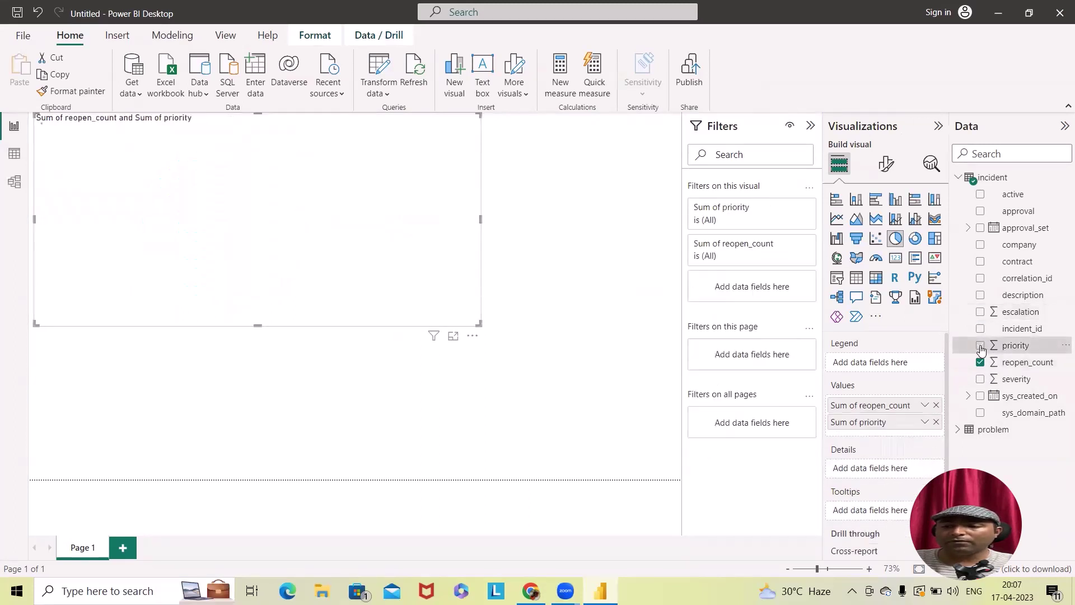
{"action": "left_click", "coordinate": [980, 312]}
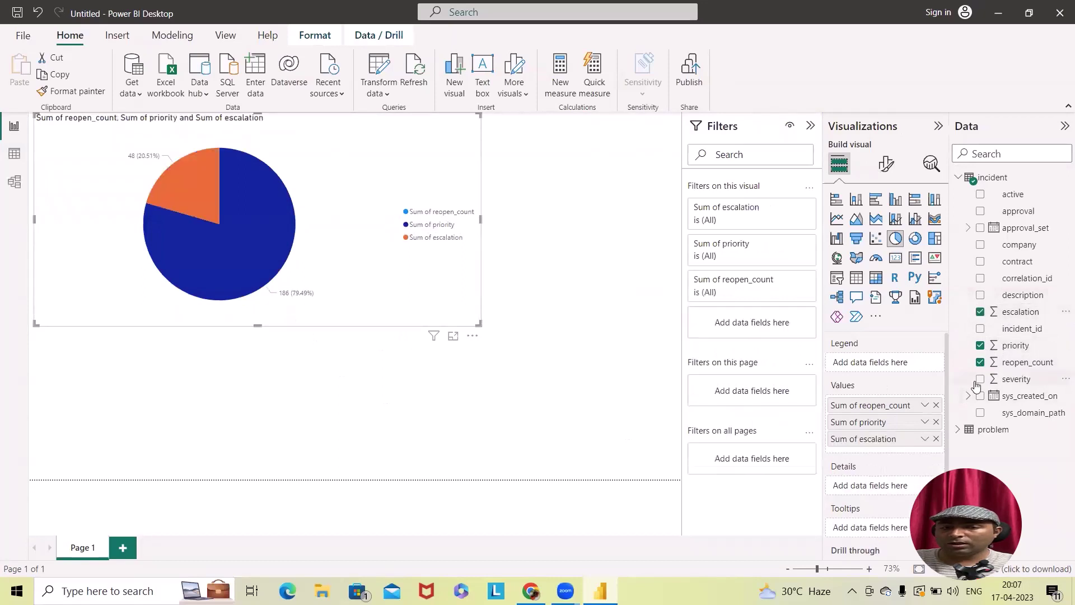
Add severity and the sys_created_on date hierarchy to the pie chart
{"action": "left_click", "coordinate": [979, 380]}
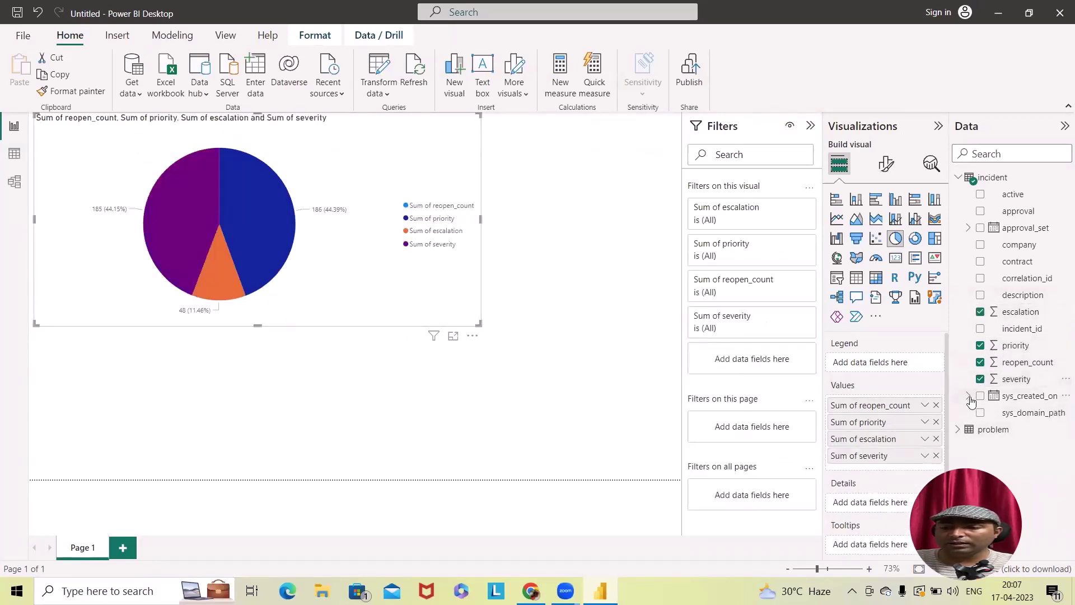
{"action": "left_click", "coordinate": [968, 396]}
{"action": "left_click", "coordinate": [988, 413]}
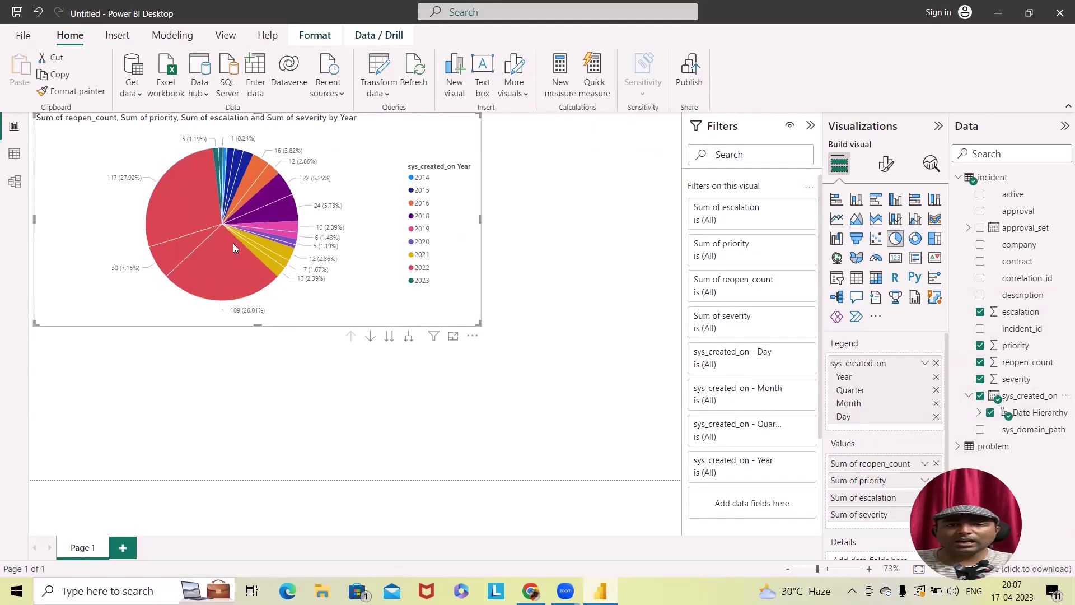
Convert the pie chart to a scatter chart and move reopen_count and priority from the X axis to its values
{"action": "left_click", "coordinate": [877, 240]}
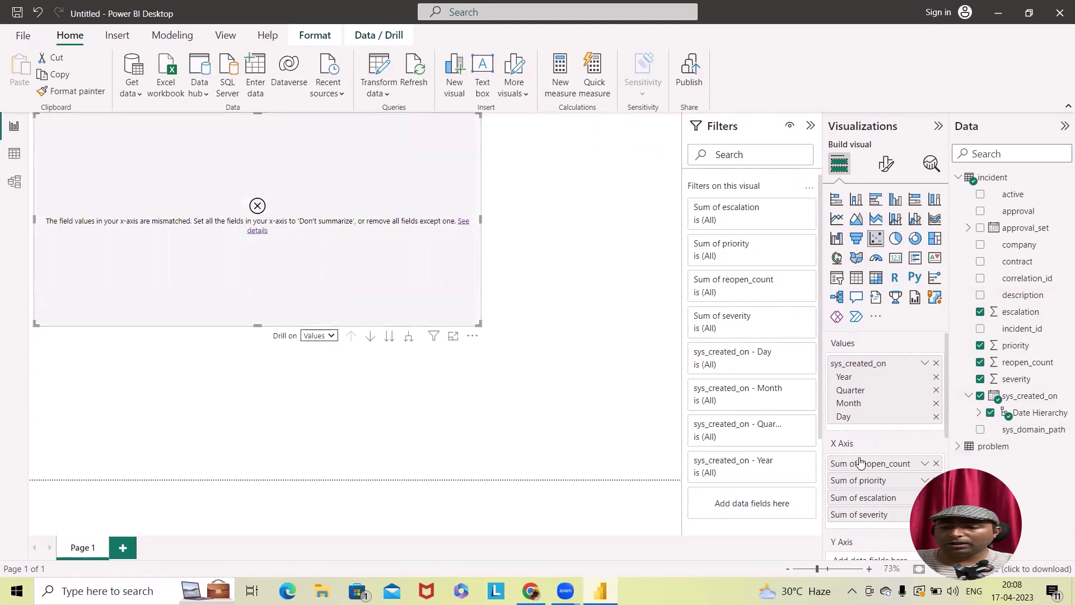
{"action": "left_click_drag", "start_coordinate": [859, 463], "coordinate": [857, 363]}
{"action": "left_click_drag", "start_coordinate": [877, 480], "coordinate": [873, 392]}
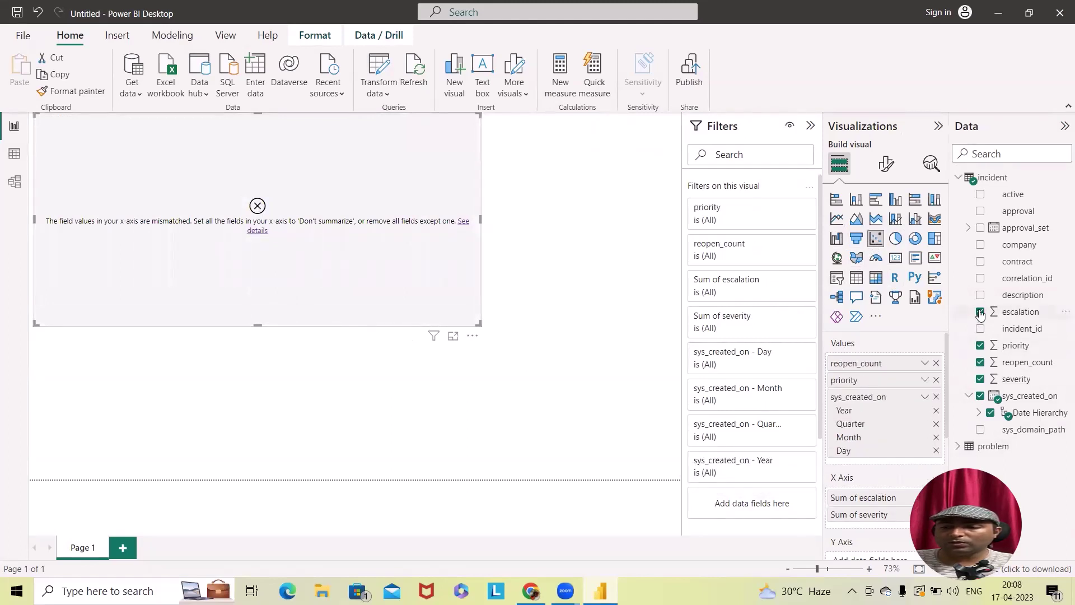
Clear escalation, priority, reopen_count, severity and sys_created_on from the scatter chart
{"action": "left_click", "coordinate": [980, 312]}
{"action": "left_click", "coordinate": [983, 347]}
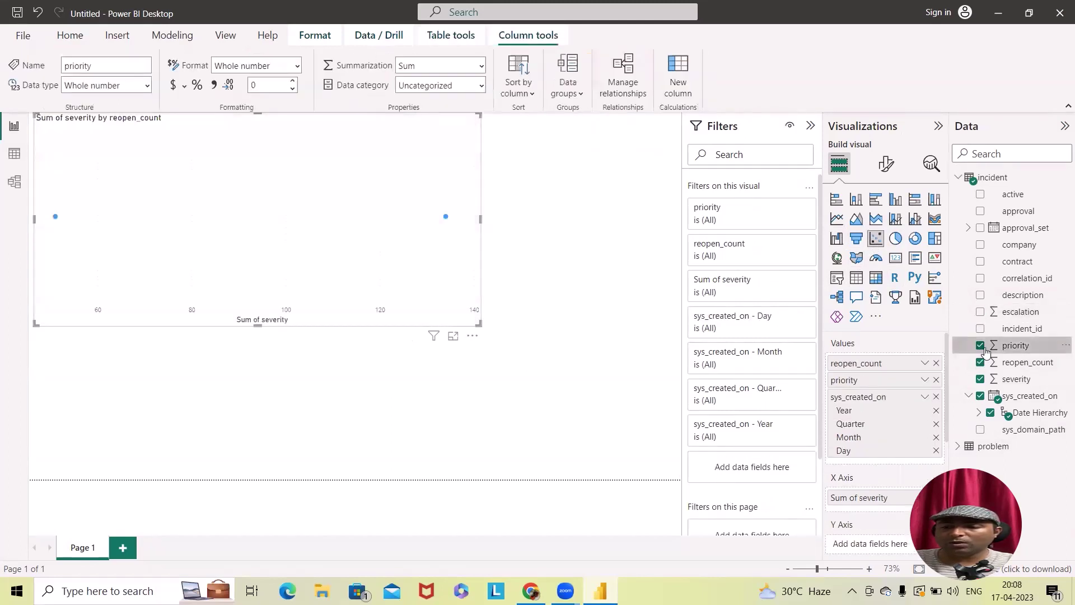
{"action": "left_click", "coordinate": [980, 362]}
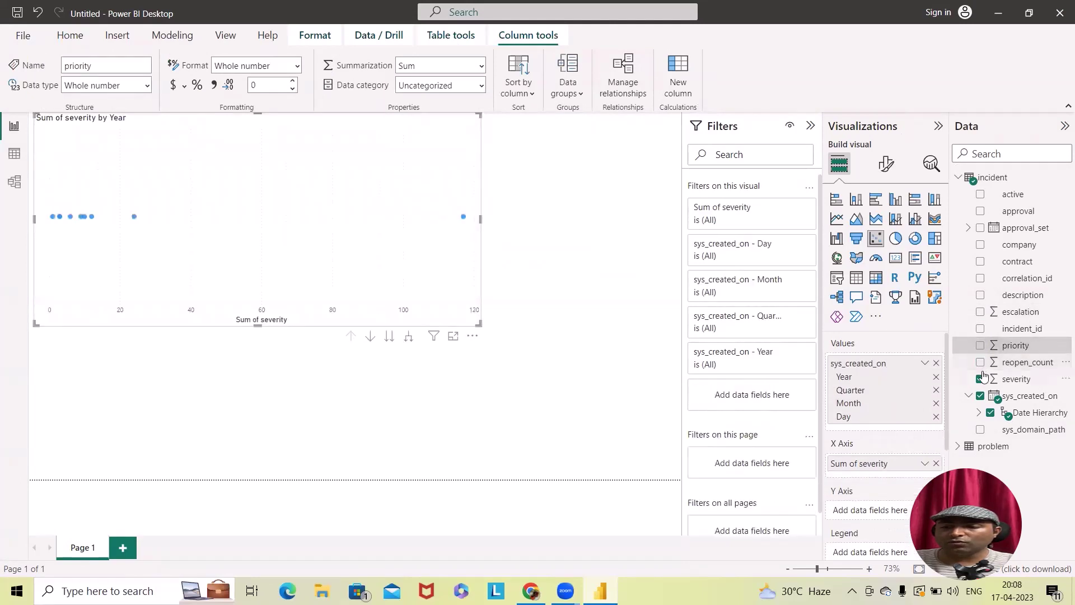
{"action": "left_click", "coordinate": [980, 379]}
{"action": "left_click", "coordinate": [980, 396]}
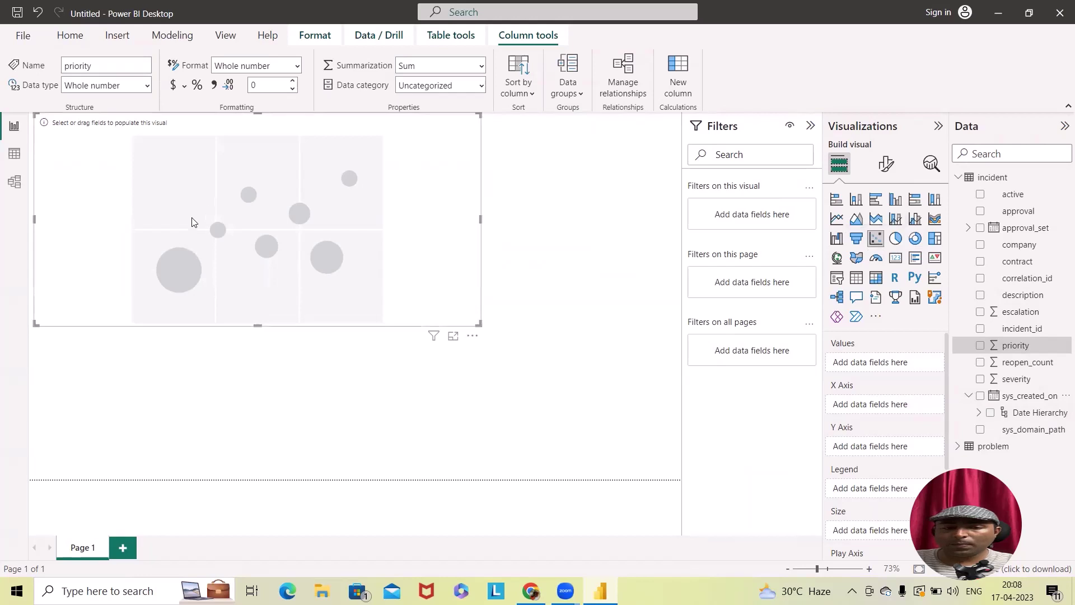
Rebuild the scatter chart by adding priority, escalation, reopen_count, severity and sys_created_on in that order
{"action": "left_click", "coordinate": [981, 346]}
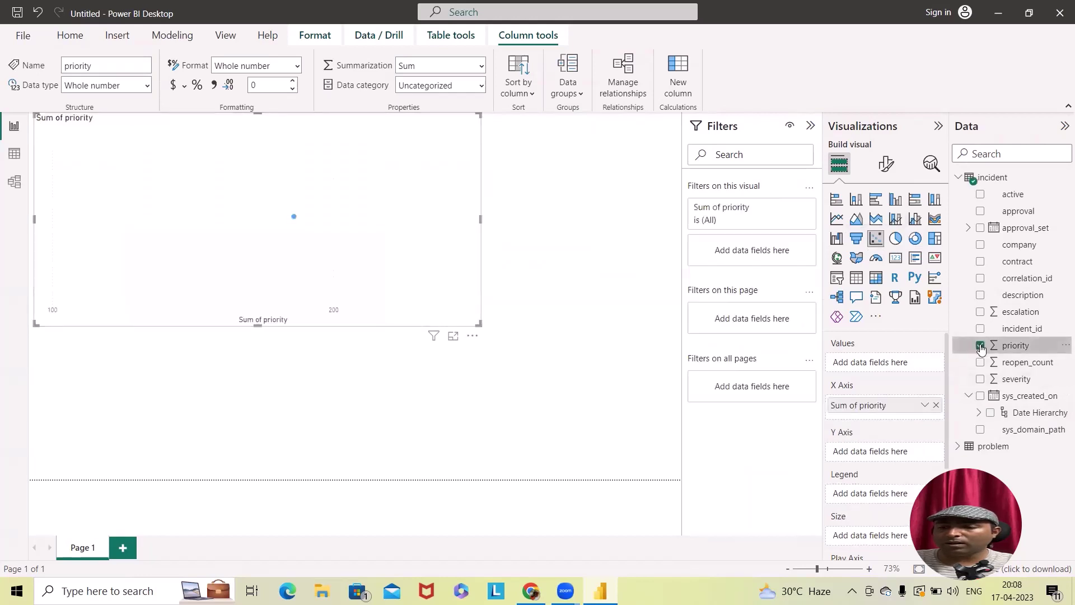
{"action": "left_click", "coordinate": [980, 312]}
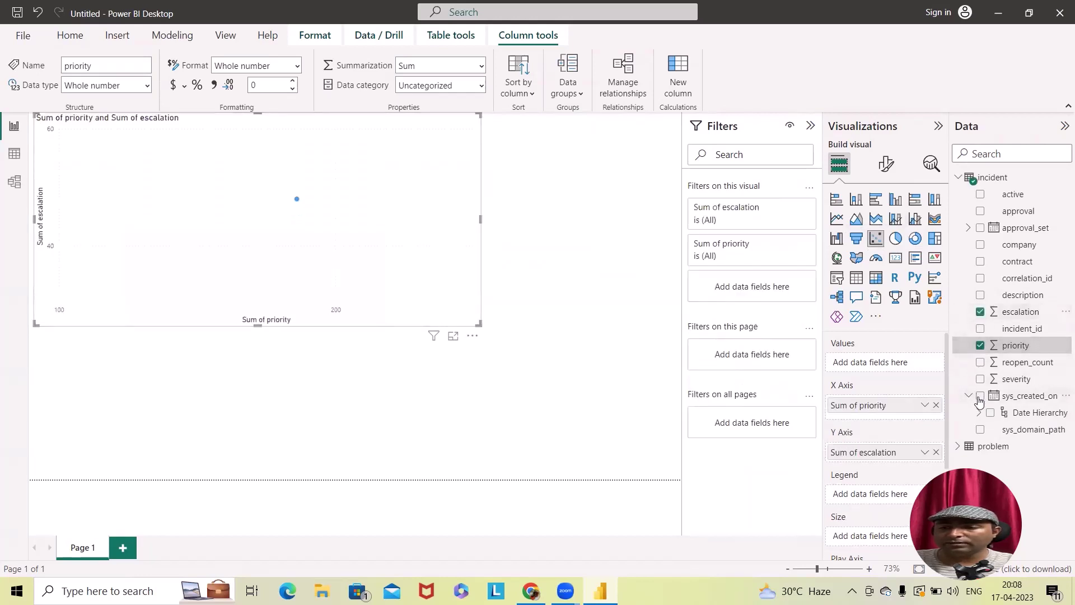
{"action": "left_click", "coordinate": [980, 362]}
{"action": "left_click", "coordinate": [980, 379]}
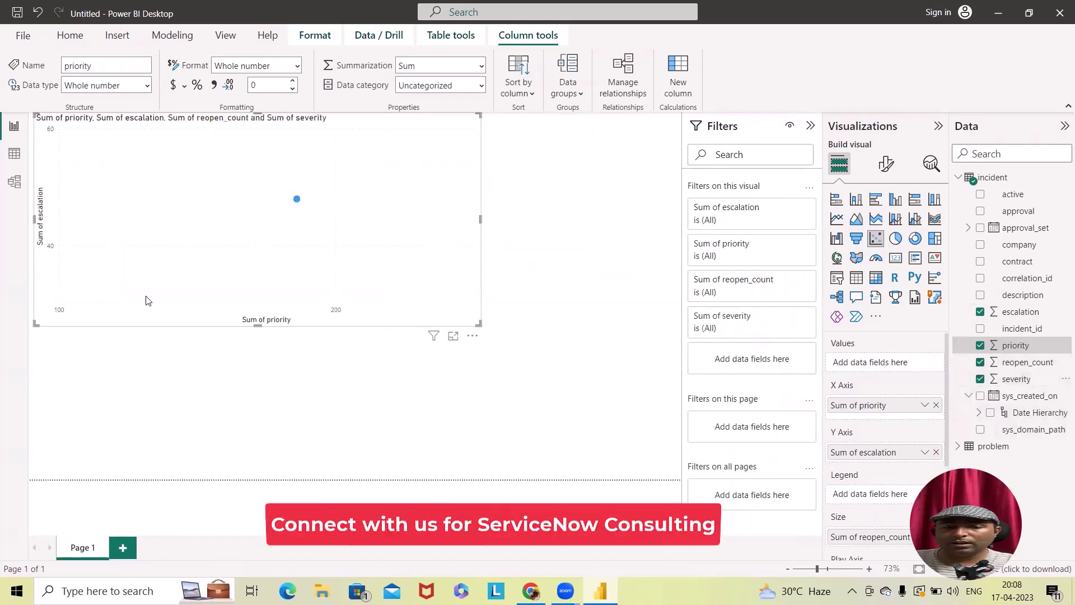
{"action": "left_click", "coordinate": [980, 396]}
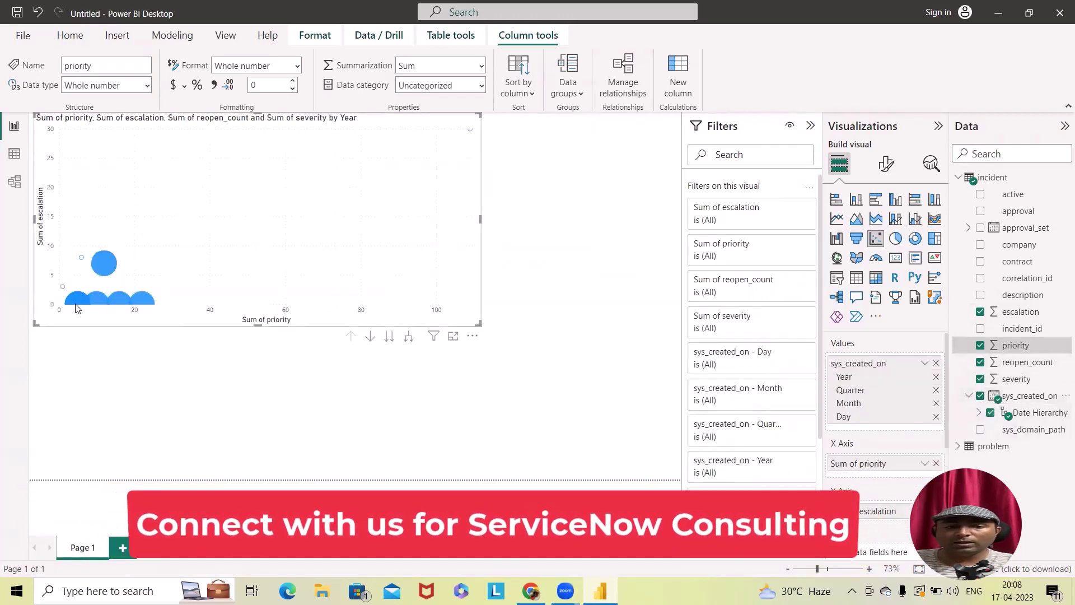
Try adding the sys_domain_path and contract fields to the scatter chart, removing each one again
{"action": "left_click", "coordinate": [980, 431]}
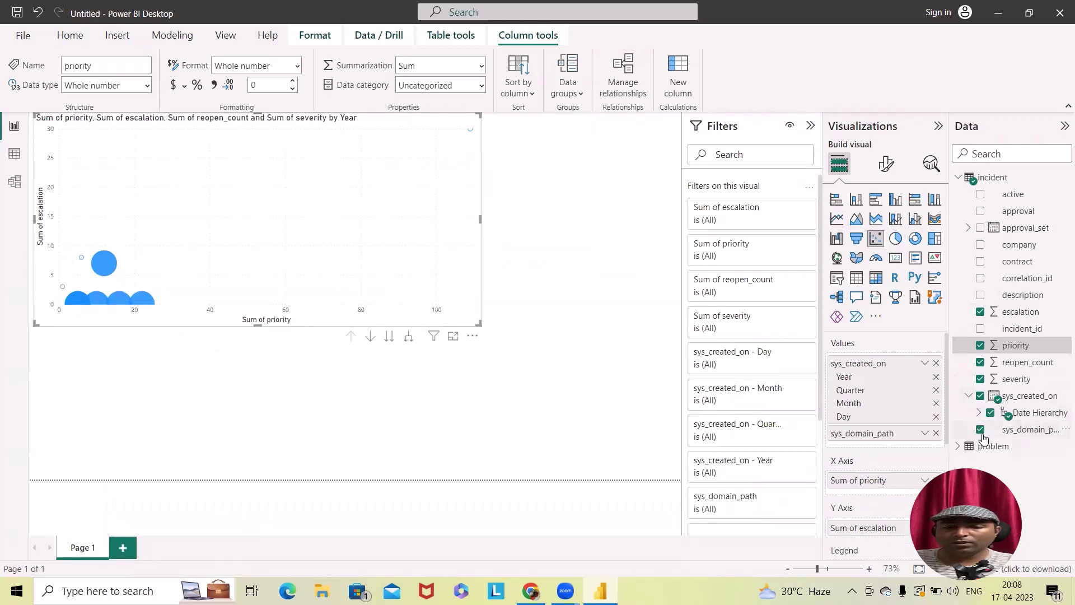
{"action": "left_click", "coordinate": [981, 430]}
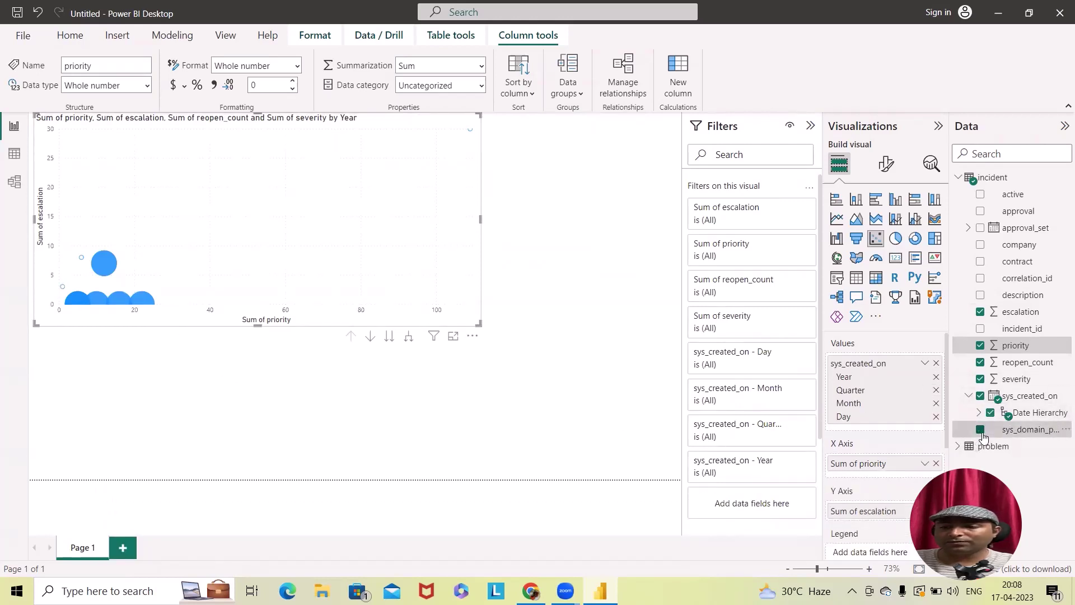
{"action": "left_click", "coordinate": [981, 261]}
{"action": "left_click", "coordinate": [981, 262]}
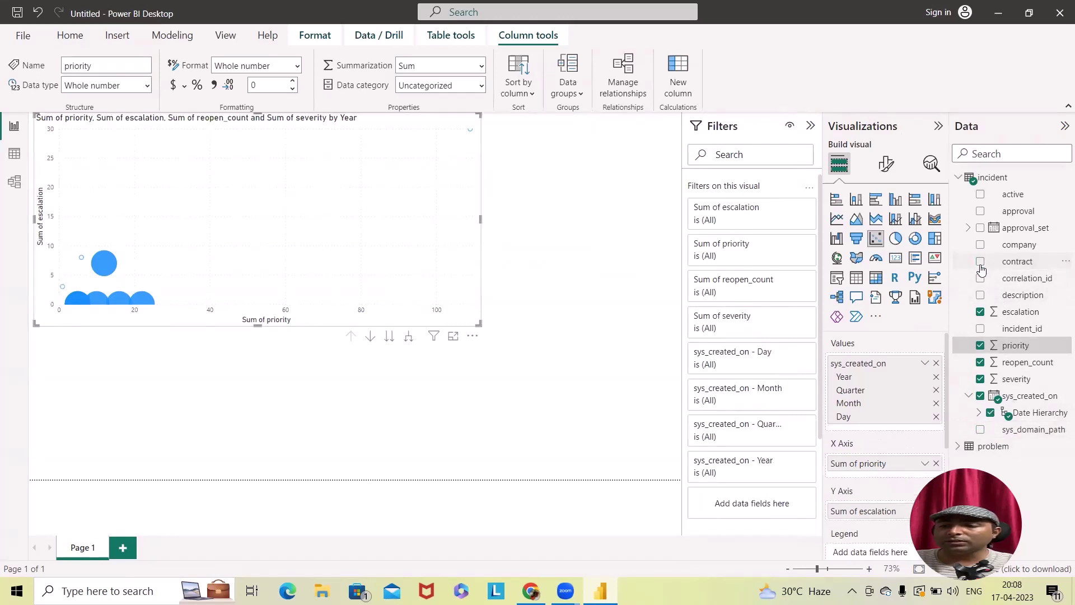
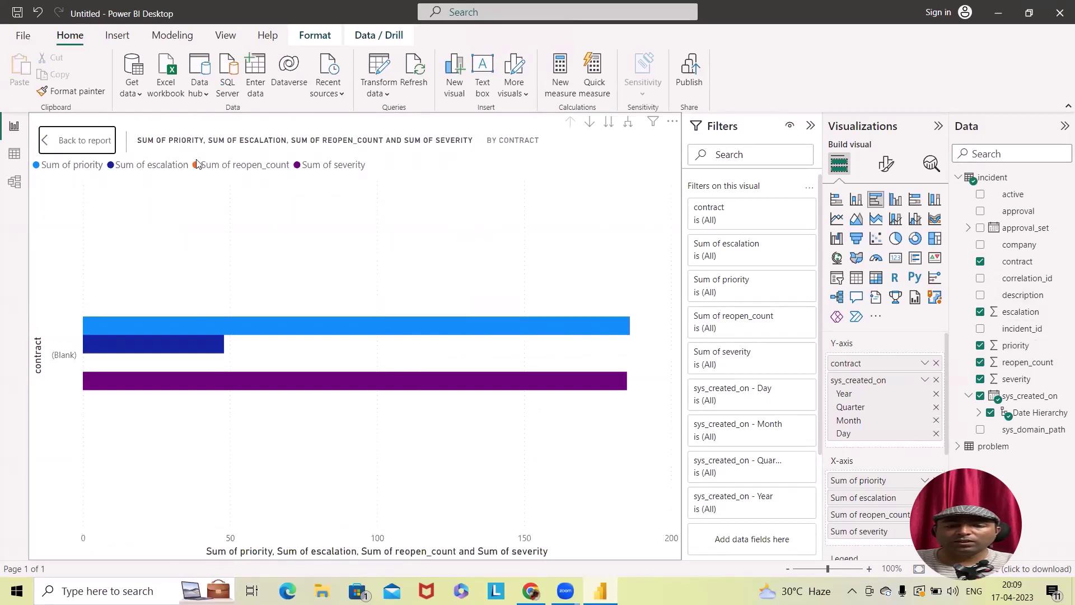
Expand the bar chart to the year level, enable drill mode and drill down into 2015
{"action": "left_click", "coordinate": [629, 123]}
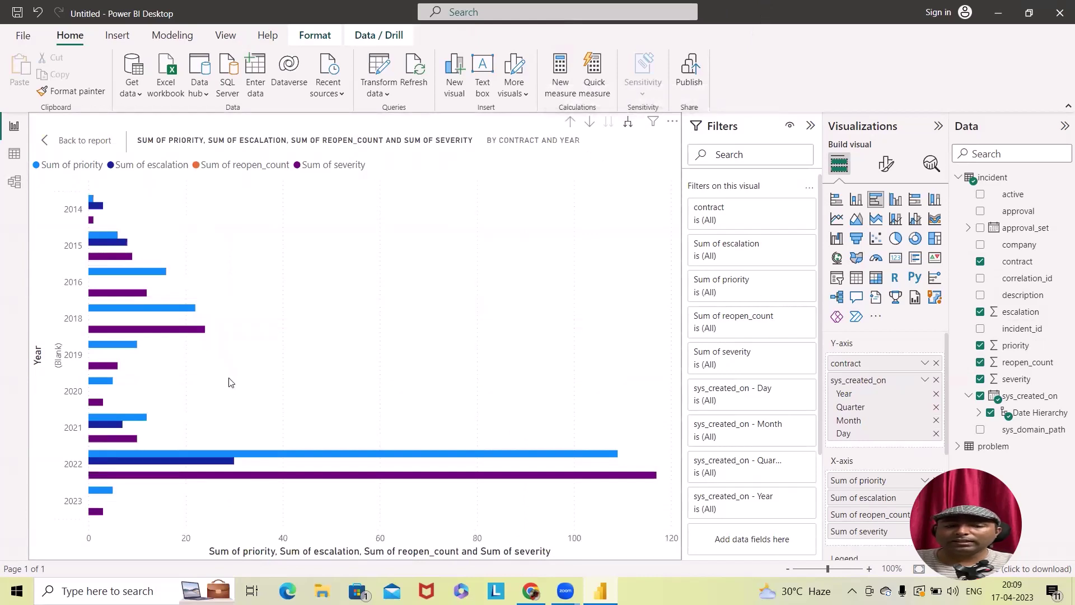
{"action": "left_click", "coordinate": [588, 122]}
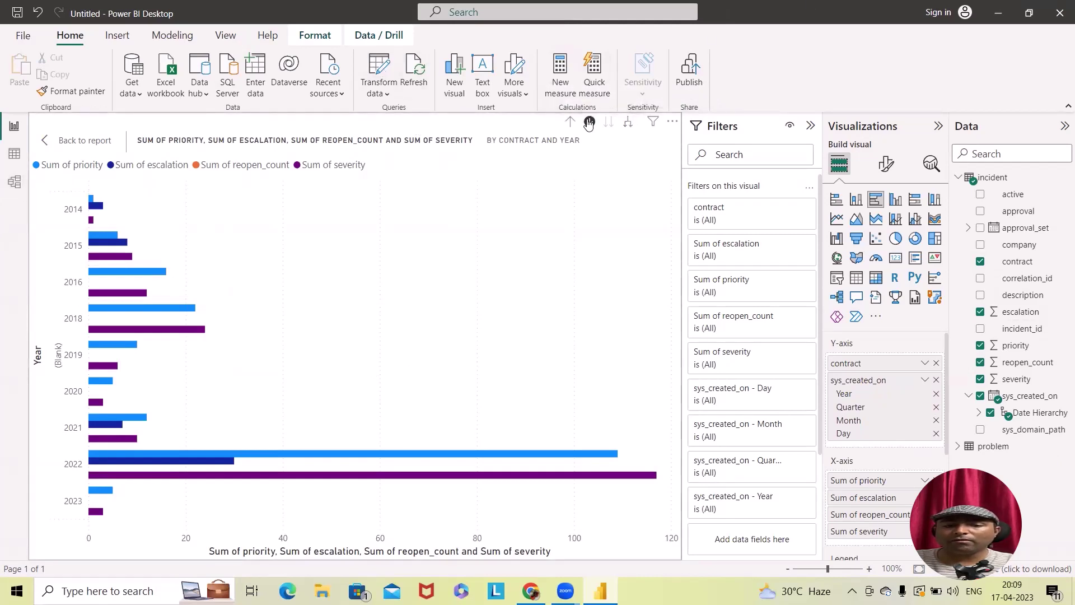
{"action": "left_click", "coordinate": [111, 247]}
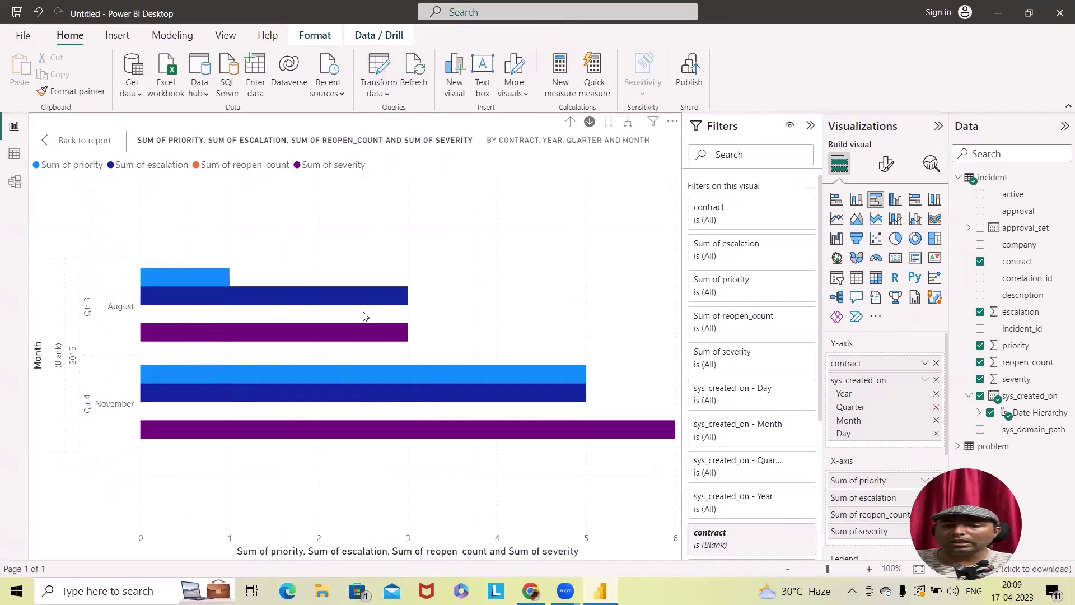
Drill the bar chart up to the year level and down again into the quarters of 2015
{"action": "left_click", "coordinate": [569, 123]}
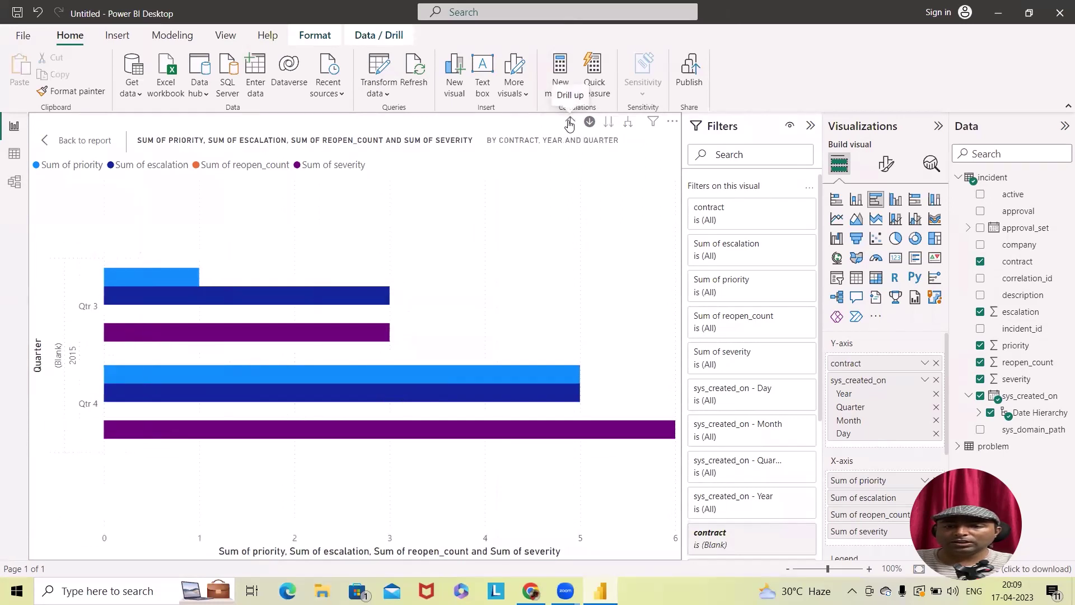
{"action": "left_click", "coordinate": [571, 124]}
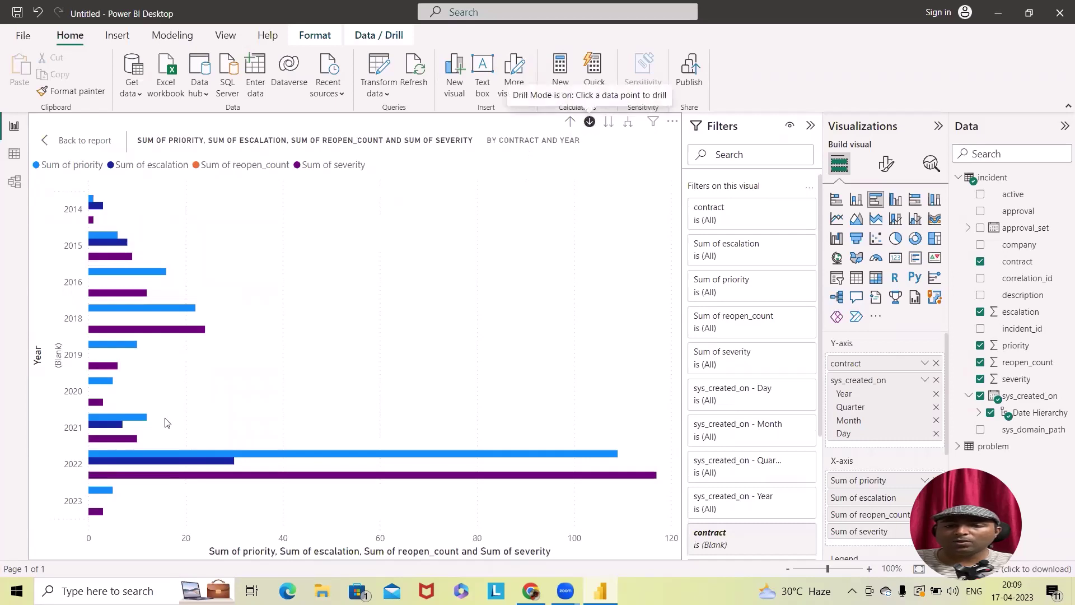
{"action": "left_click", "coordinate": [97, 241]}
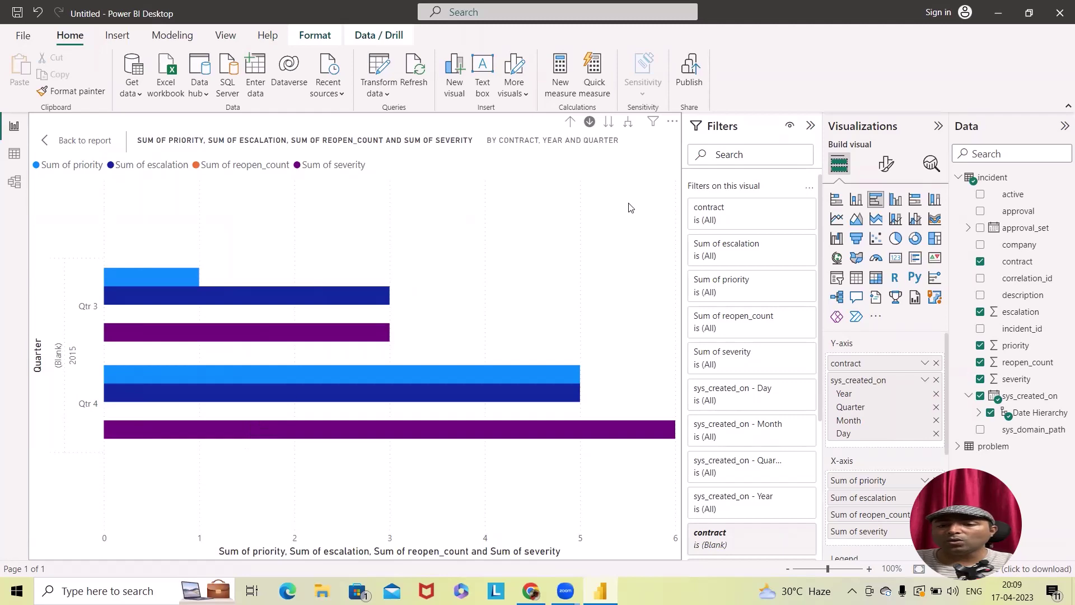
Export the bar chart's data as a CSV file to the Downloads folder, keeping the suggested file name
{"action": "left_click", "coordinate": [672, 122]}
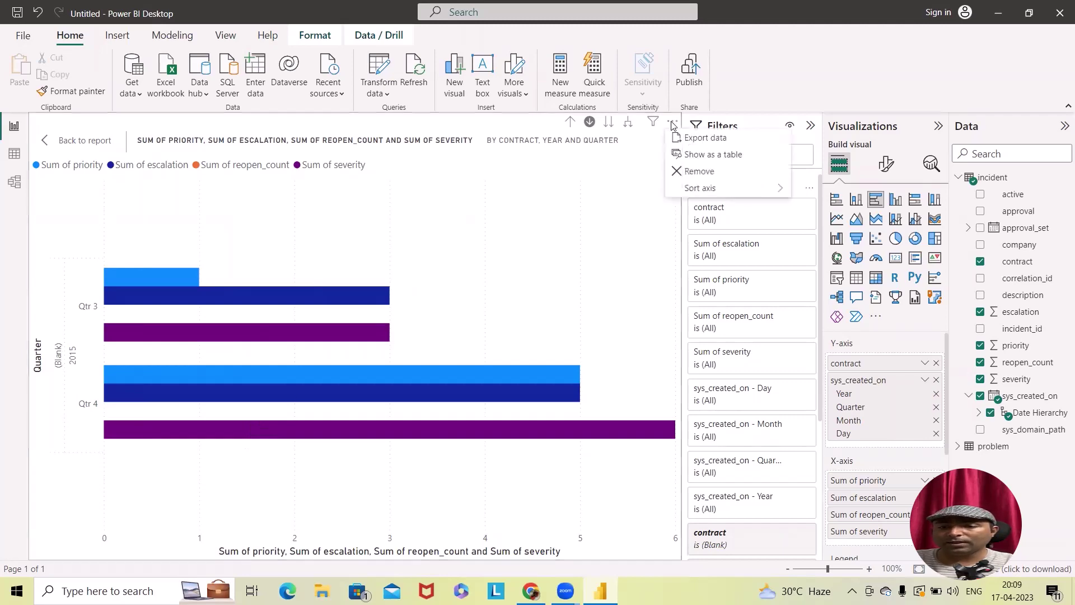
{"action": "left_click", "coordinate": [717, 140]}
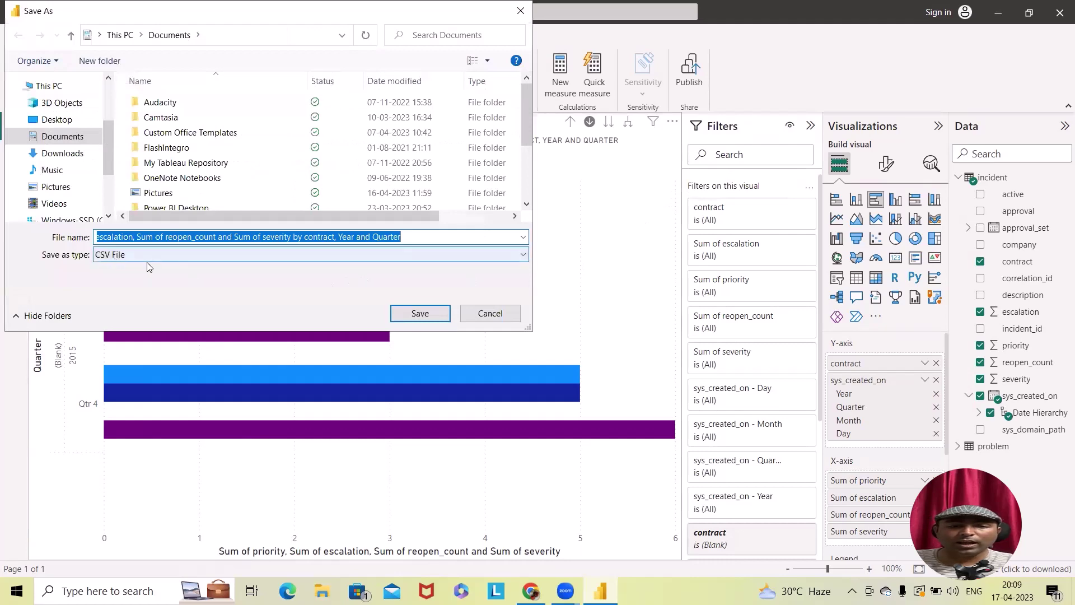
{"action": "left_click", "coordinate": [76, 156]}
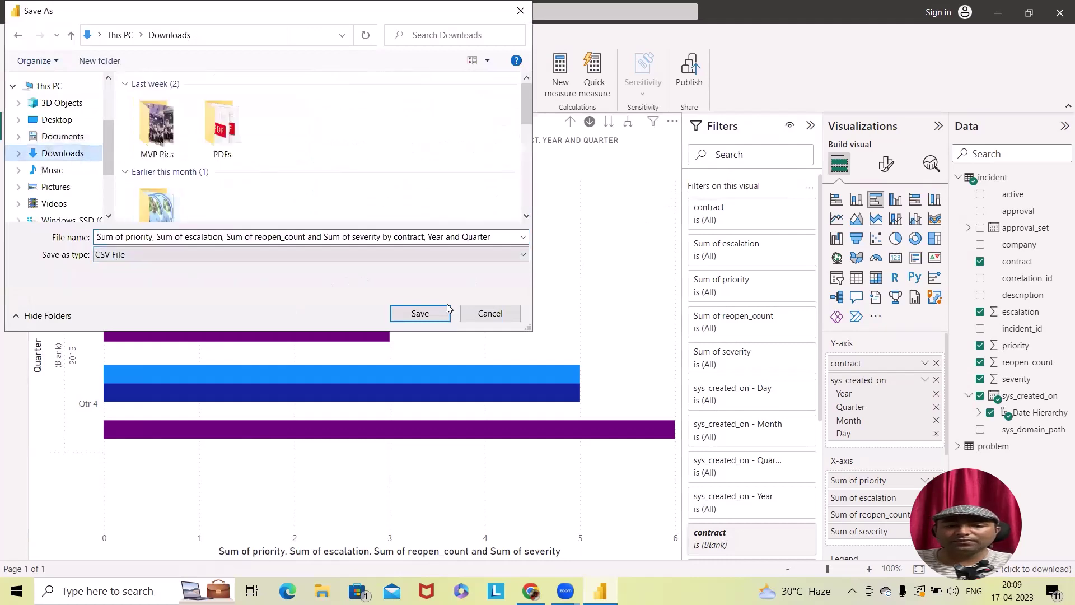
{"action": "left_click", "coordinate": [420, 313]}
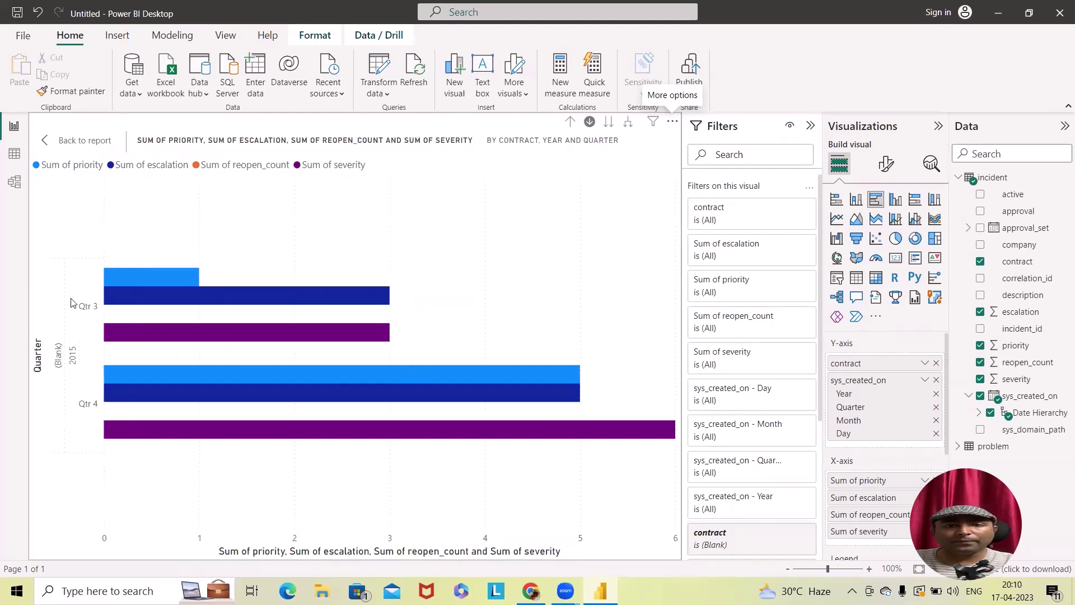
Return from the enlarged chart to the report page and collapse the incident table's field list
{"action": "left_click", "coordinate": [74, 139]}
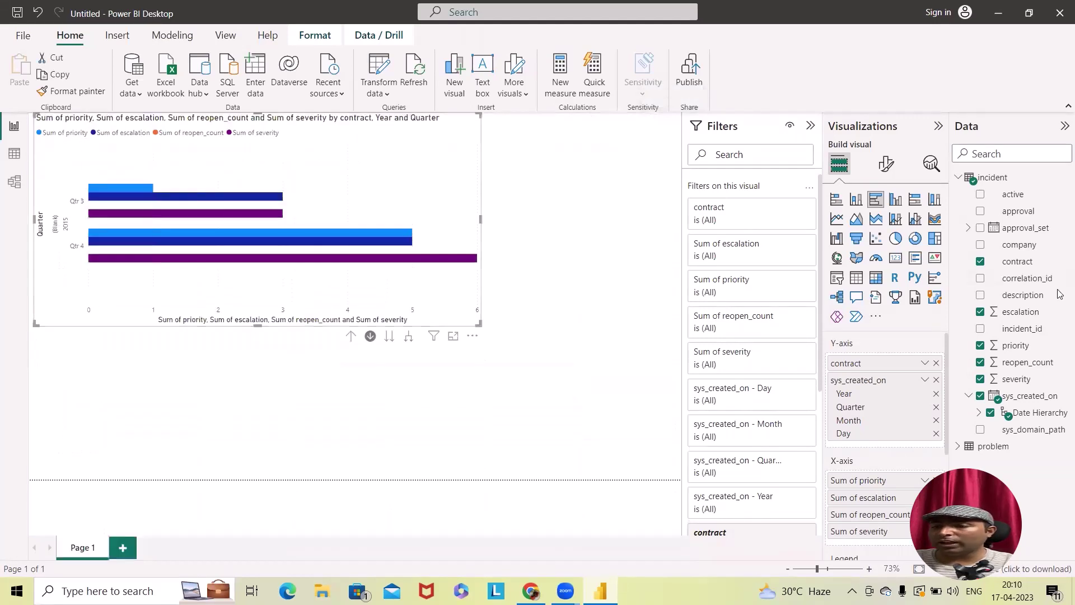
{"action": "left_click", "coordinate": [959, 177]}
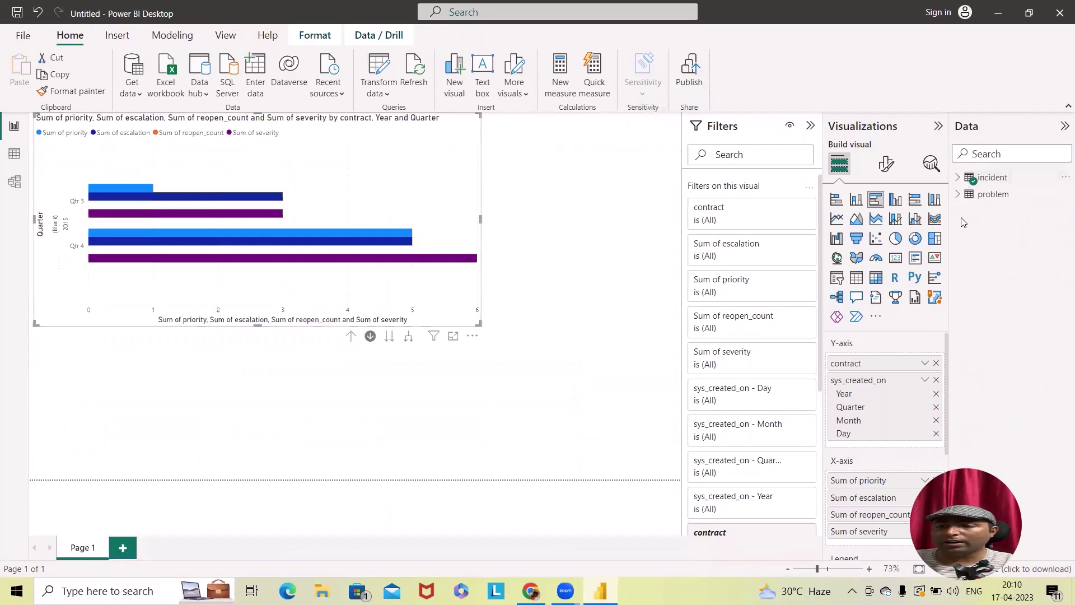
Remove the incident table's contract and escalation fields from the bar chart
{"action": "left_click", "coordinate": [958, 178]}
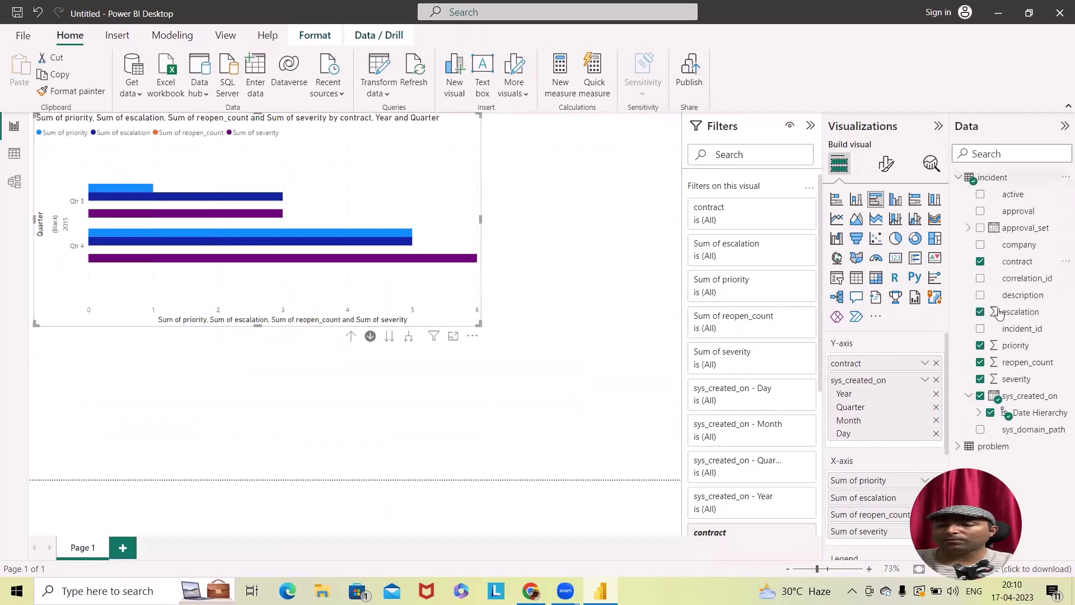
{"action": "left_click", "coordinate": [980, 262]}
{"action": "left_click", "coordinate": [980, 312]}
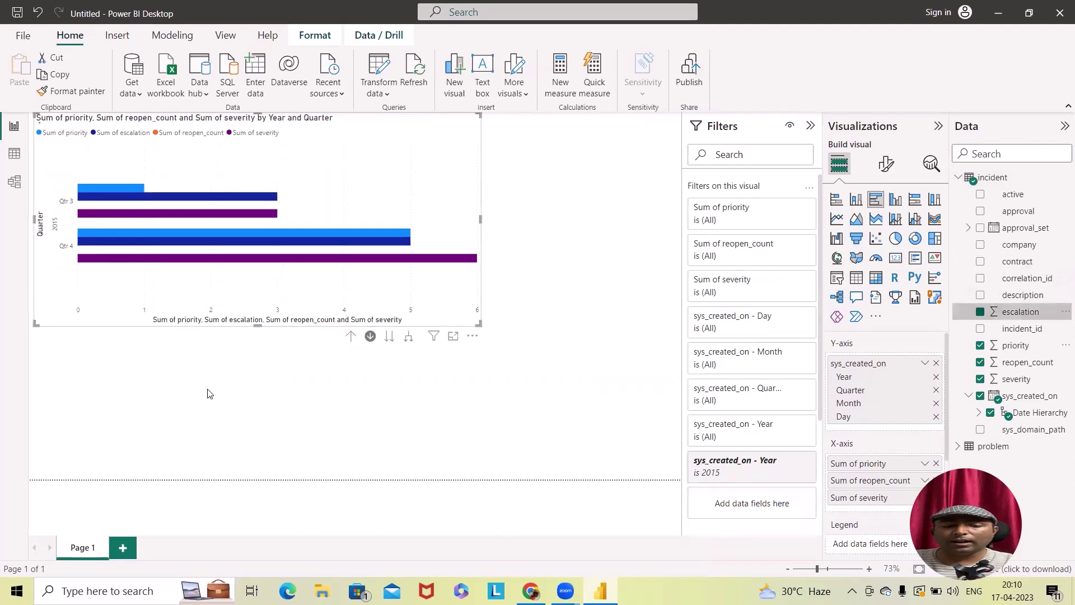
Add a second report page and create a donut chart from the problem table's reopen_count field
{"action": "key", "text": "ctrl+m"}
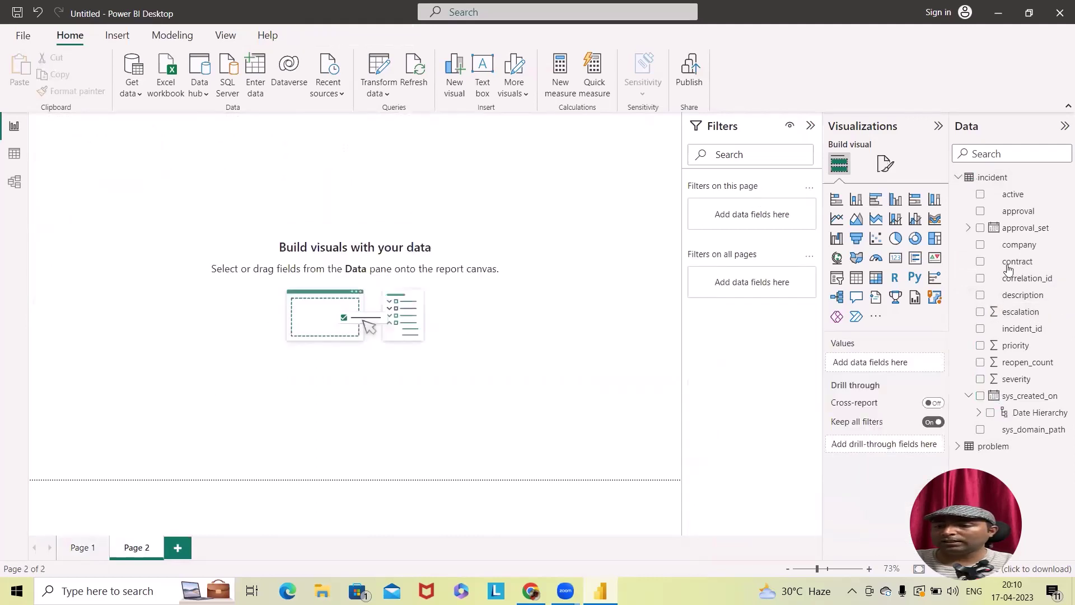
{"action": "left_click", "coordinate": [958, 178]}
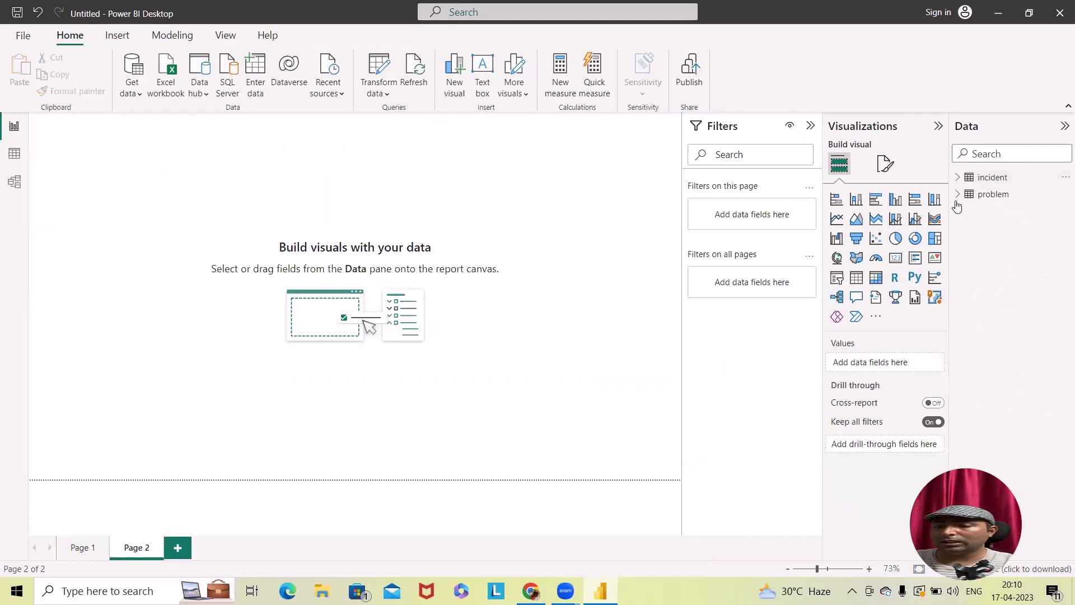
{"action": "left_click", "coordinate": [958, 194]}
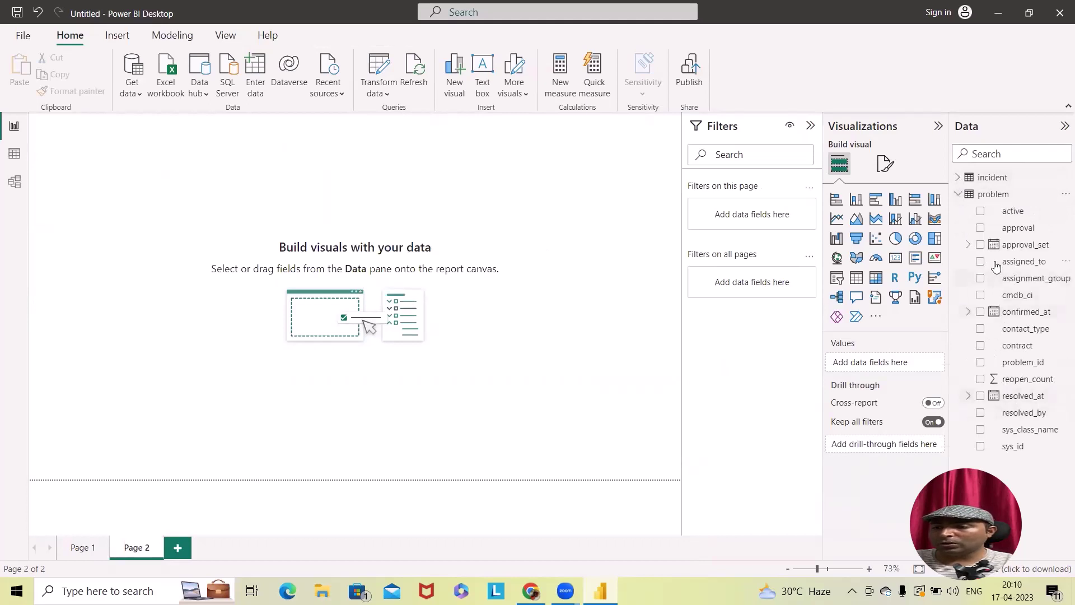
{"action": "left_click", "coordinate": [980, 378]}
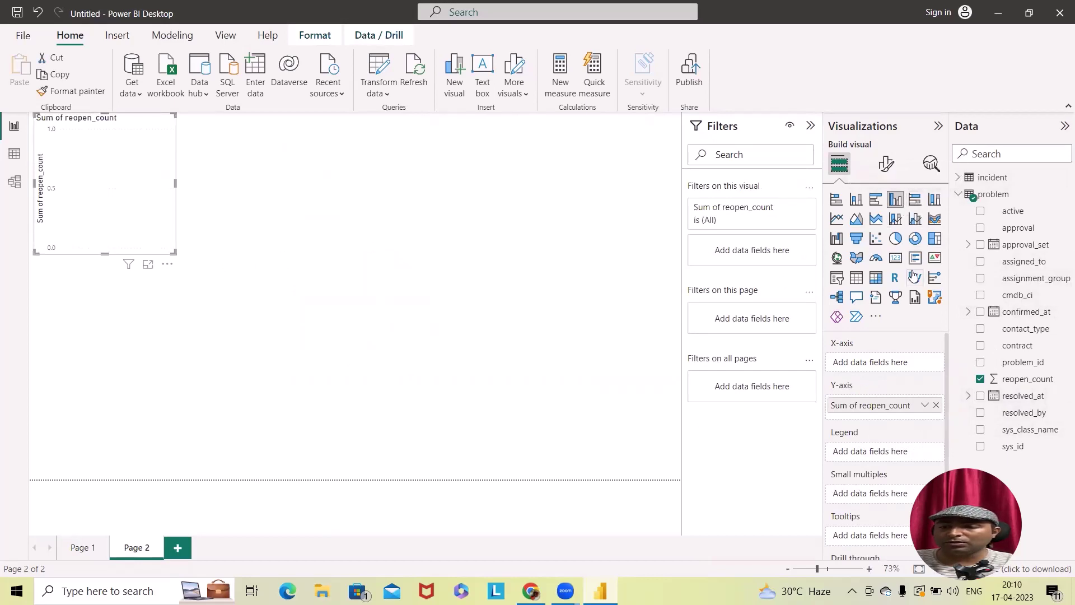
{"action": "left_click", "coordinate": [915, 239]}
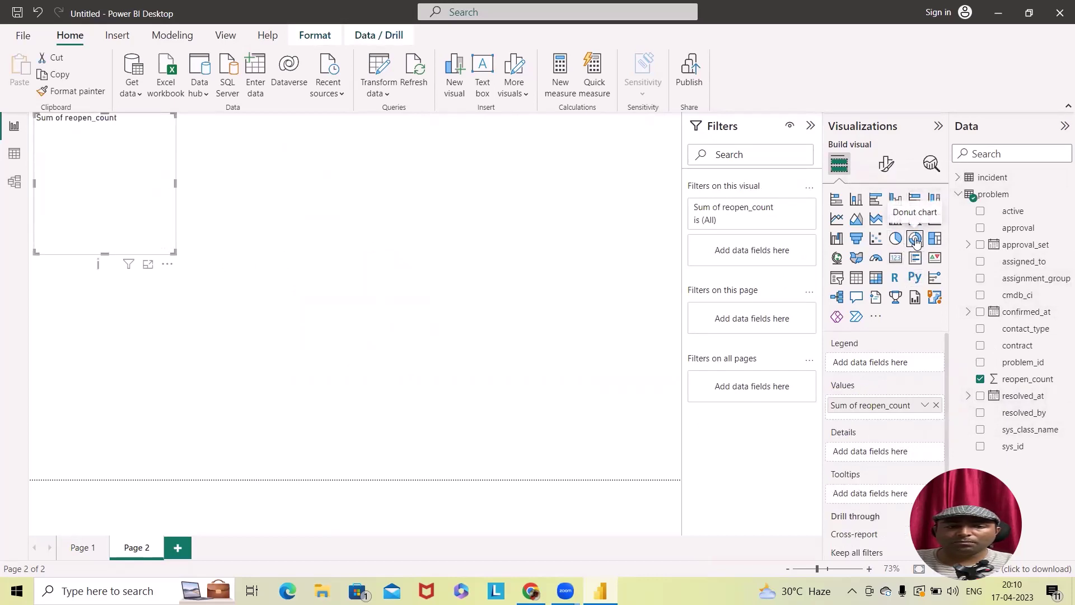
Add the problem fields contract, contact_type, resolved_at, approval, sys_id, sys_class_name and resolved_by to the donut chart
{"action": "left_click", "coordinate": [981, 345]}
{"action": "left_click", "coordinate": [981, 329]}
{"action": "left_click", "coordinate": [980, 395]}
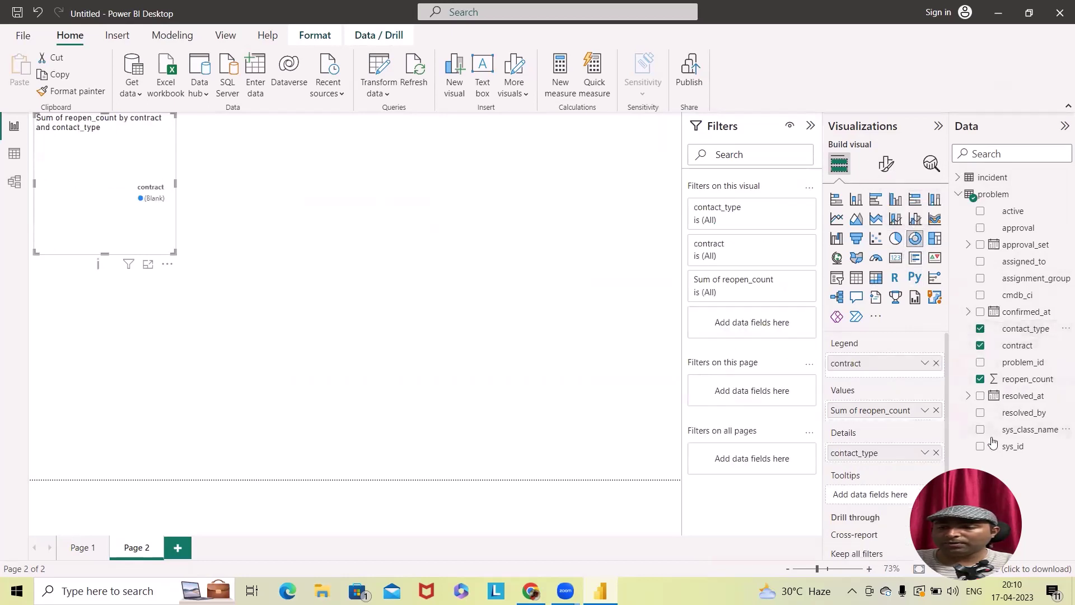
{"action": "left_click", "coordinate": [981, 228]}
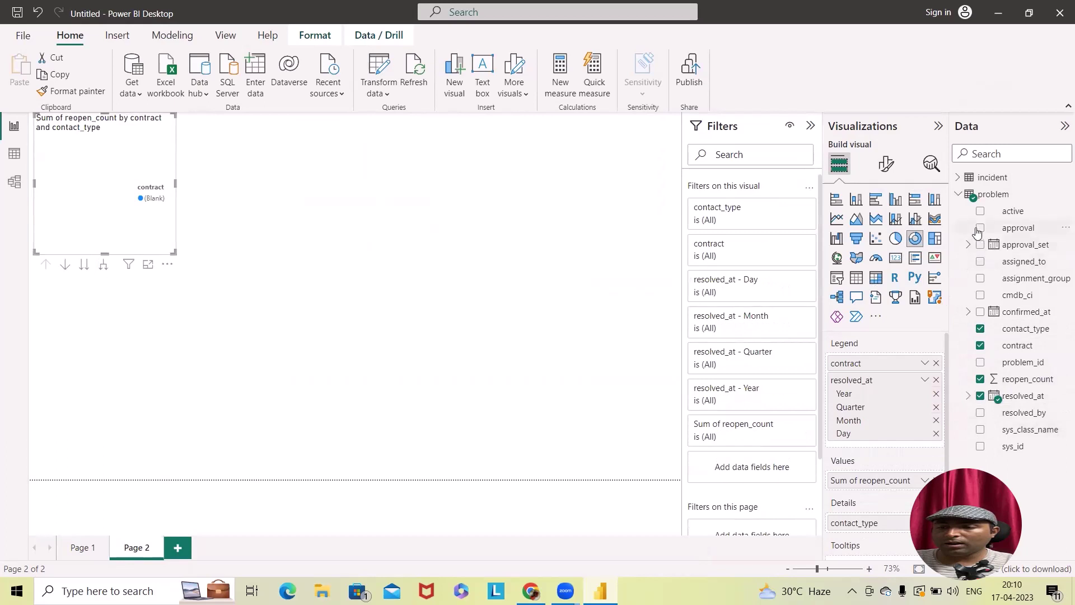
{"action": "left_click", "coordinate": [981, 446]}
{"action": "left_click", "coordinate": [981, 429]}
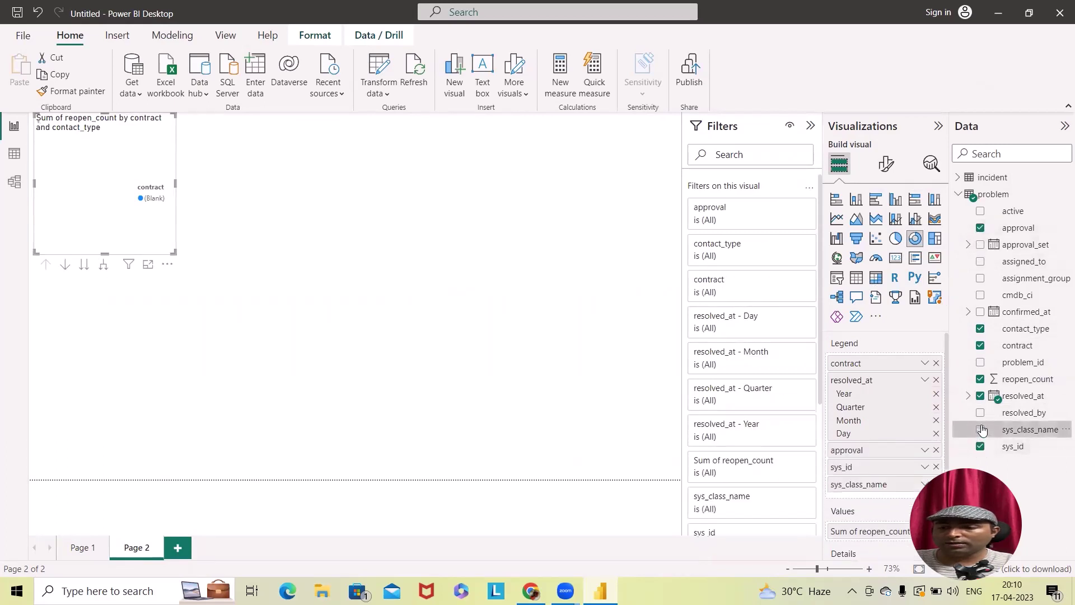
{"action": "left_click", "coordinate": [981, 412]}
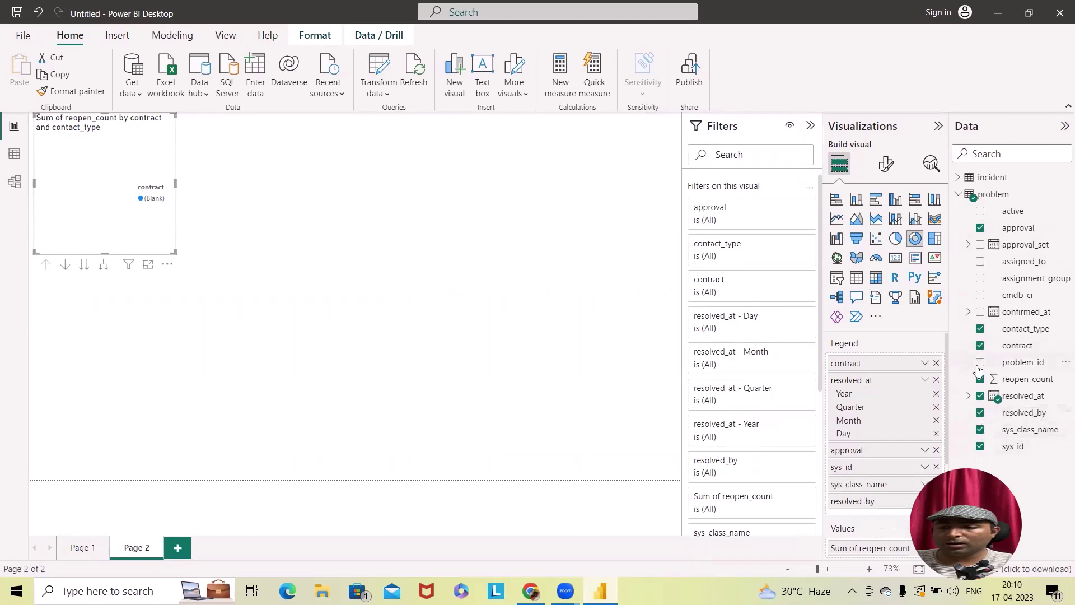
Add the problem fields problem_id, assigned_to, confirmed_at, assignment_group, cmdb_ci and active to the donut chart as well
{"action": "left_click", "coordinate": [981, 362]}
{"action": "left_click", "coordinate": [980, 261]}
{"action": "left_click", "coordinate": [981, 312]}
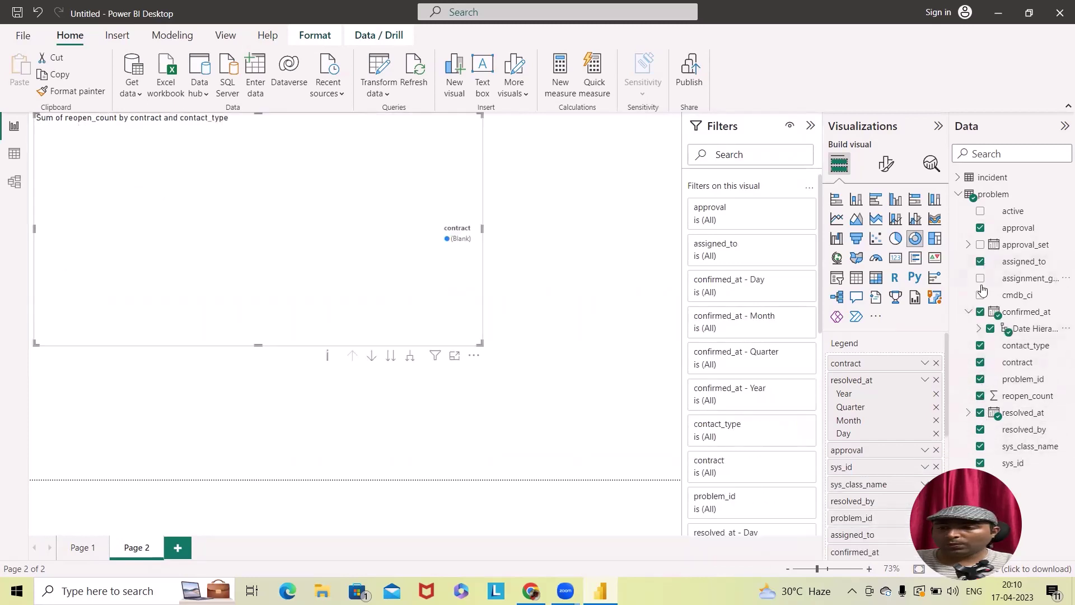
{"action": "left_click", "coordinate": [981, 278]}
{"action": "left_click", "coordinate": [980, 295]}
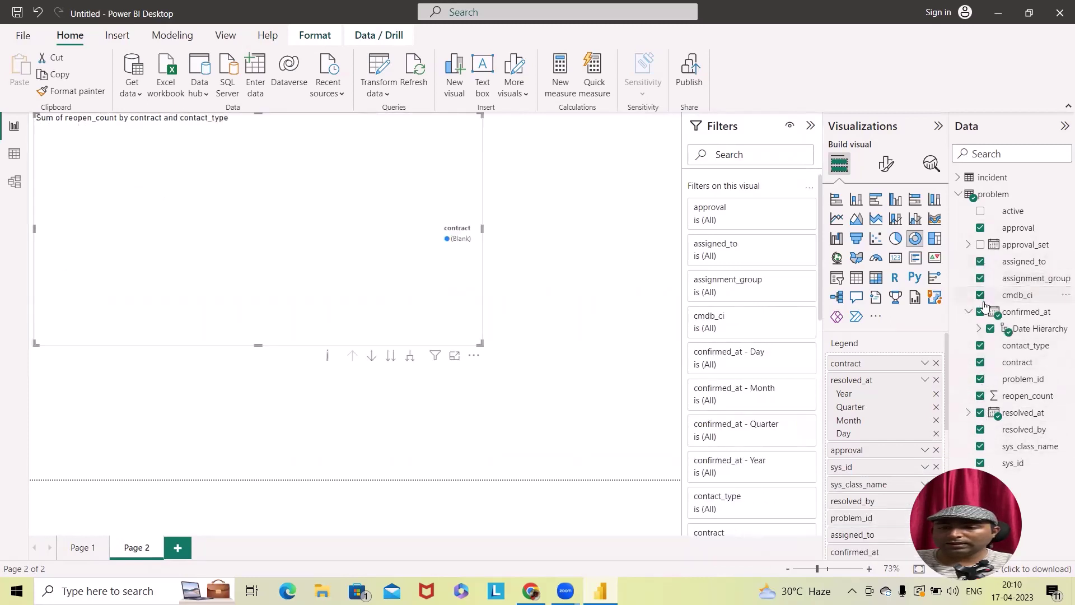
{"action": "left_click", "coordinate": [981, 211]}
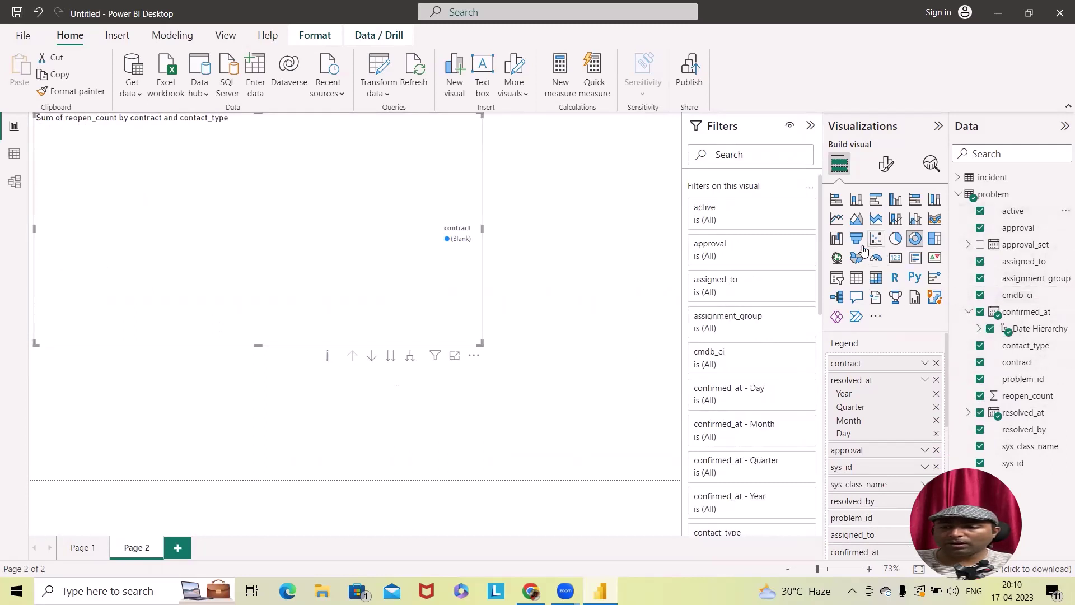
Remove the active, assigned_to and approval fields of the problem table from the donut chart
{"action": "left_click", "coordinate": [968, 413]}
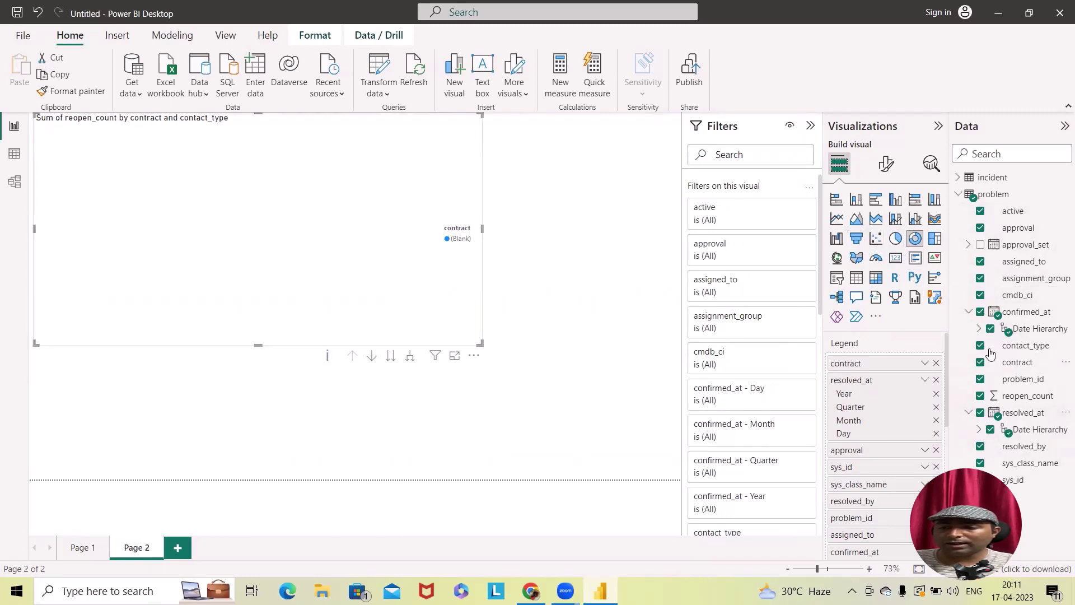
{"action": "left_click", "coordinate": [980, 212]}
{"action": "left_click", "coordinate": [975, 227]}
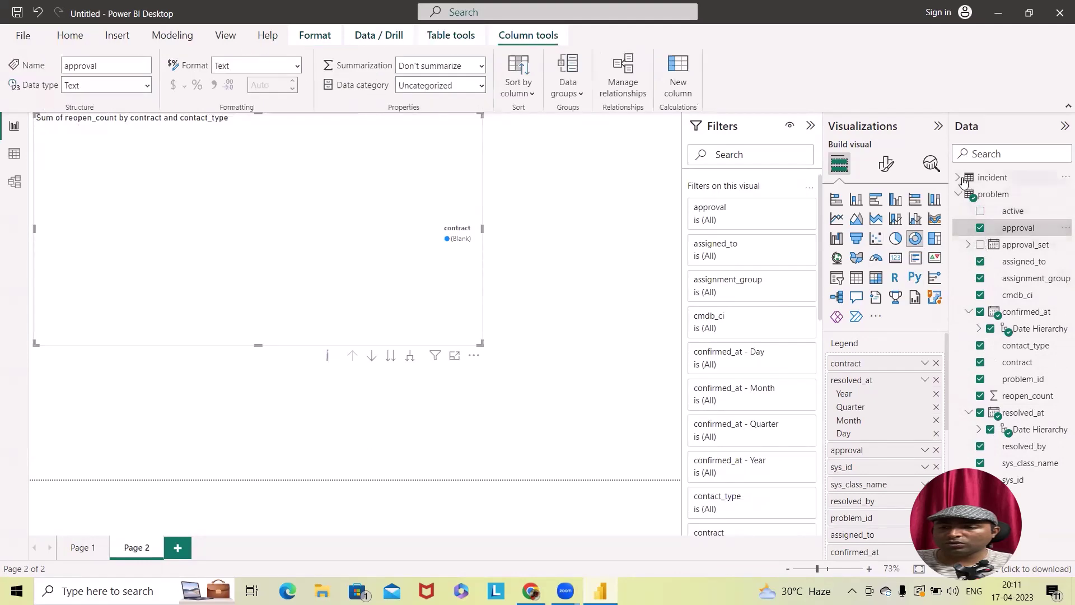
{"action": "left_click", "coordinate": [958, 178]}
{"action": "scroll", "coordinate": [994, 363], "scroll_direction": "down", "scroll_amount": 3}
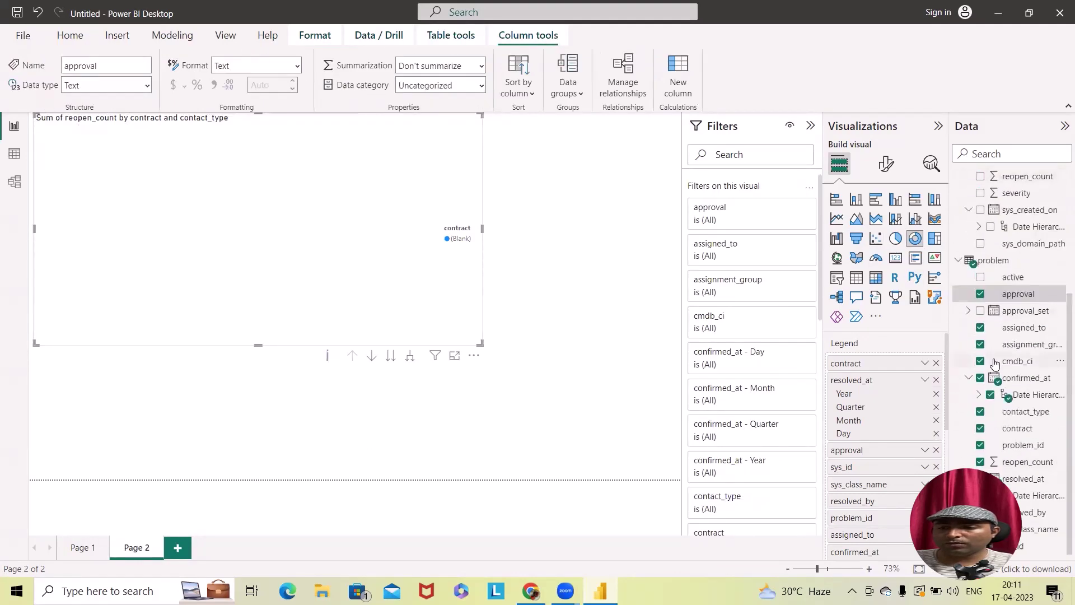
{"action": "scroll", "coordinate": [994, 363], "scroll_direction": "up", "scroll_amount": 3}
{"action": "left_click", "coordinate": [959, 178]}
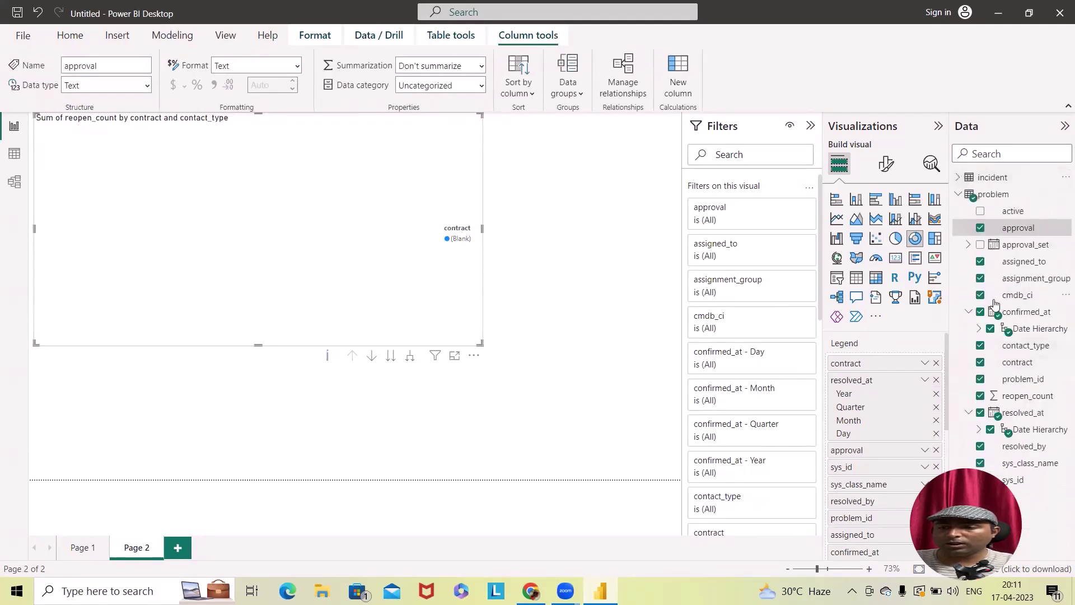
{"action": "left_click", "coordinate": [980, 261]}
{"action": "left_click", "coordinate": [980, 228]}
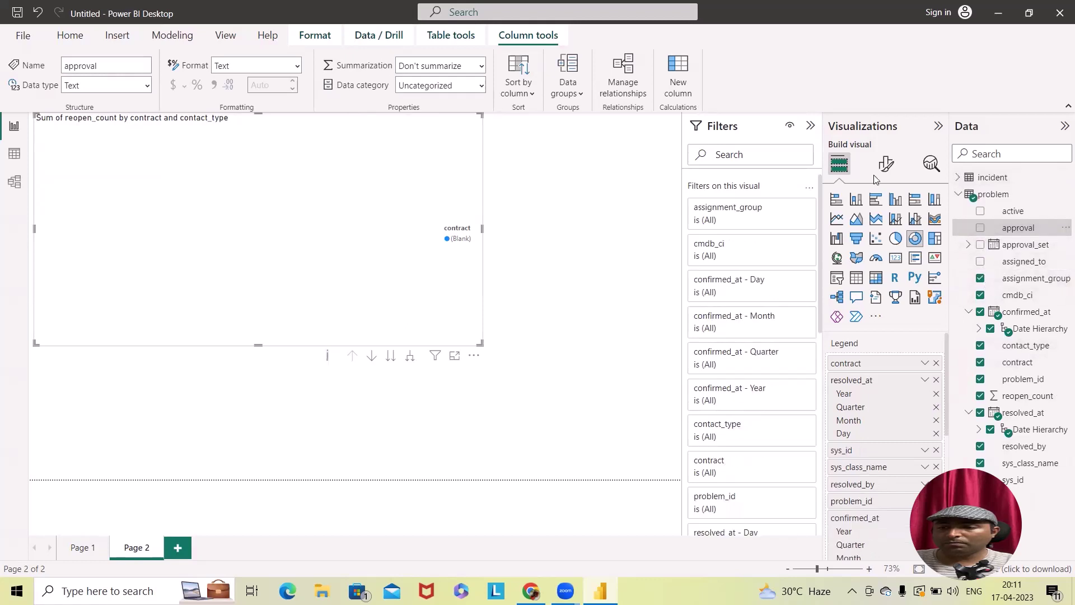
Turn the donut into a clustered column chart of reopen_count by sys_id, sys_class_name and resolved_at, with contract and contact_type added
{"action": "left_click", "coordinate": [873, 202]}
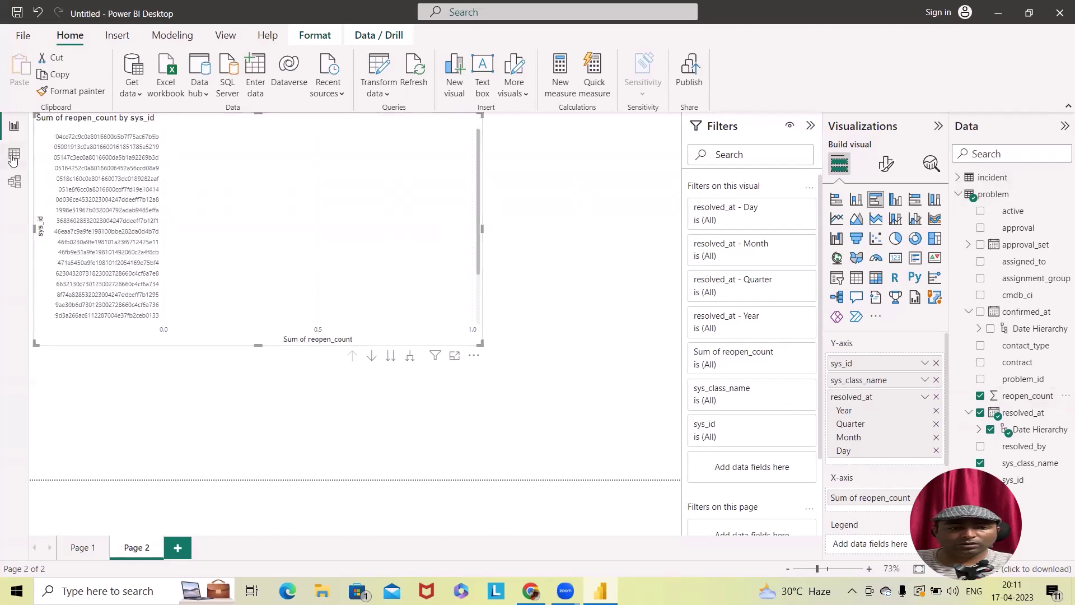
{"action": "left_click", "coordinate": [899, 207]}
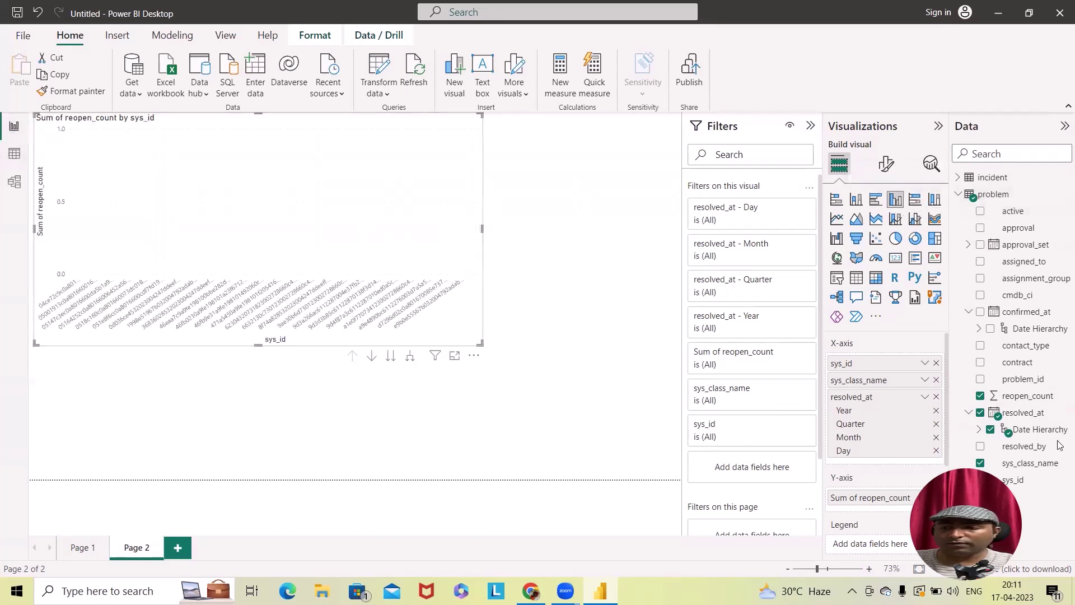
{"action": "left_click", "coordinate": [980, 363]}
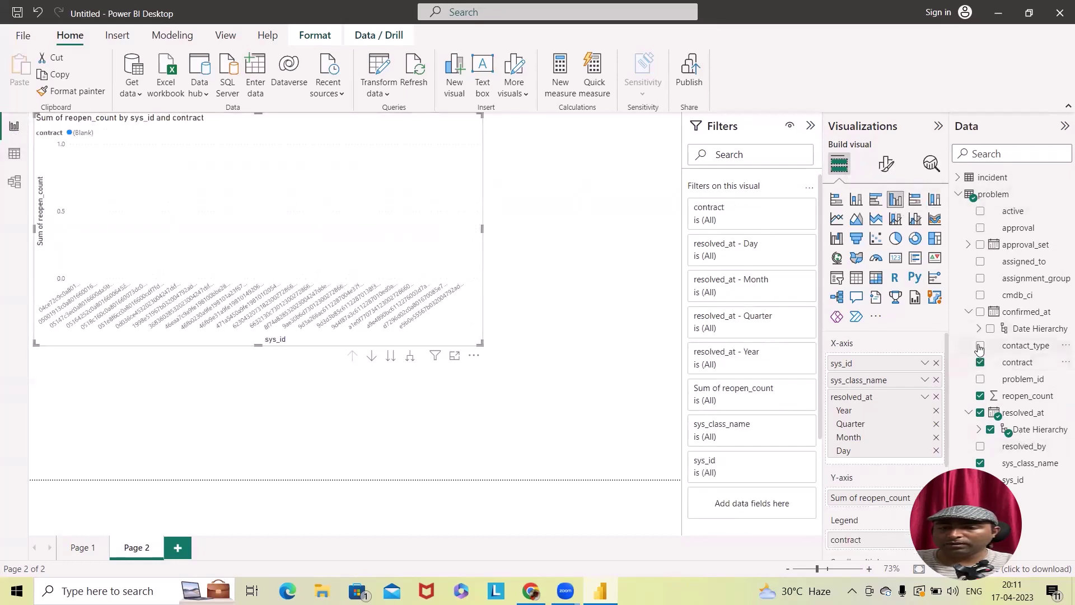
{"action": "left_click", "coordinate": [980, 346]}
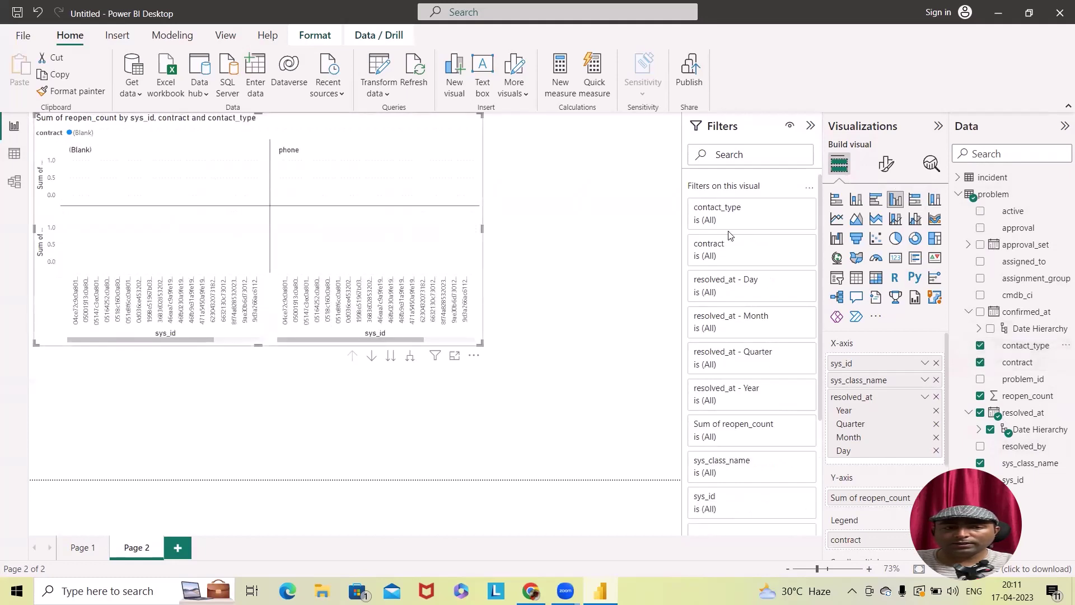
Add the Year level of confirmed_at plus the assignment_group and assigned_to fields to the column chart's X-axis
{"action": "left_click", "coordinate": [979, 328]}
{"action": "left_click", "coordinate": [999, 346]}
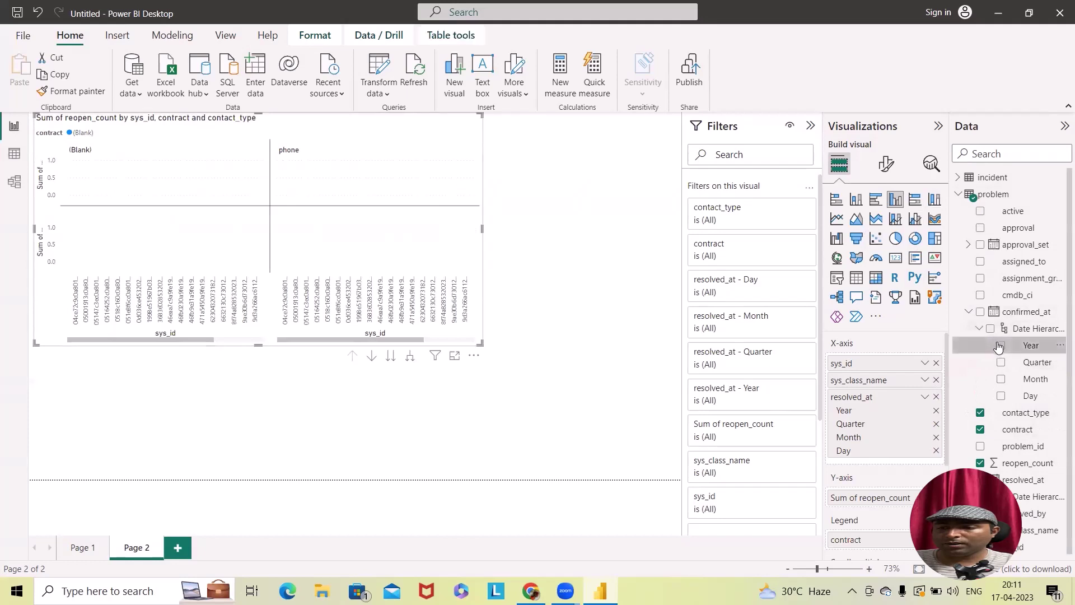
{"action": "left_click", "coordinate": [1001, 346]}
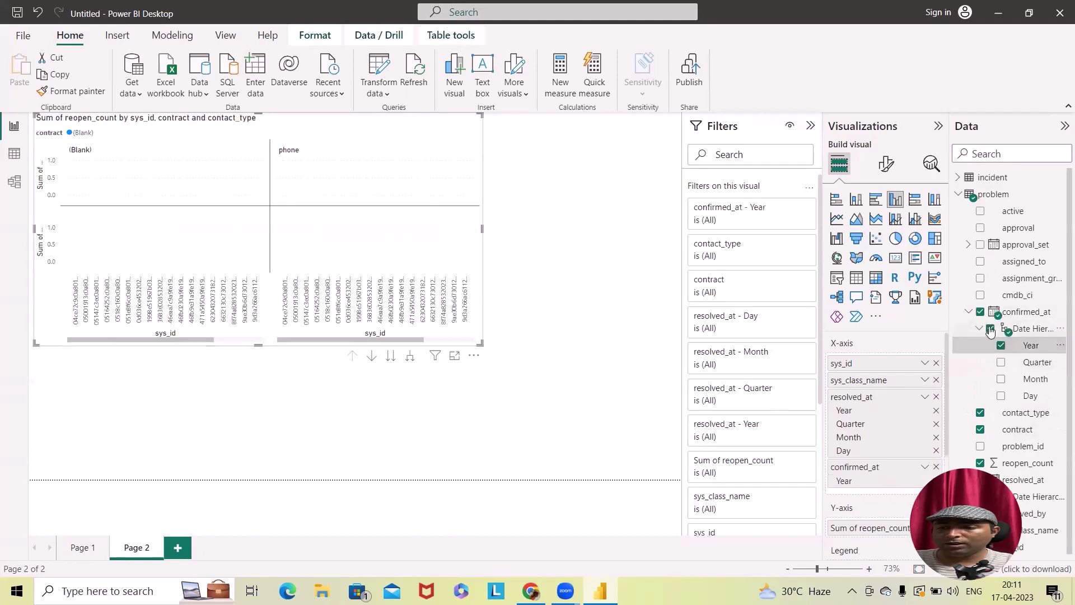
{"action": "left_click", "coordinate": [982, 279]}
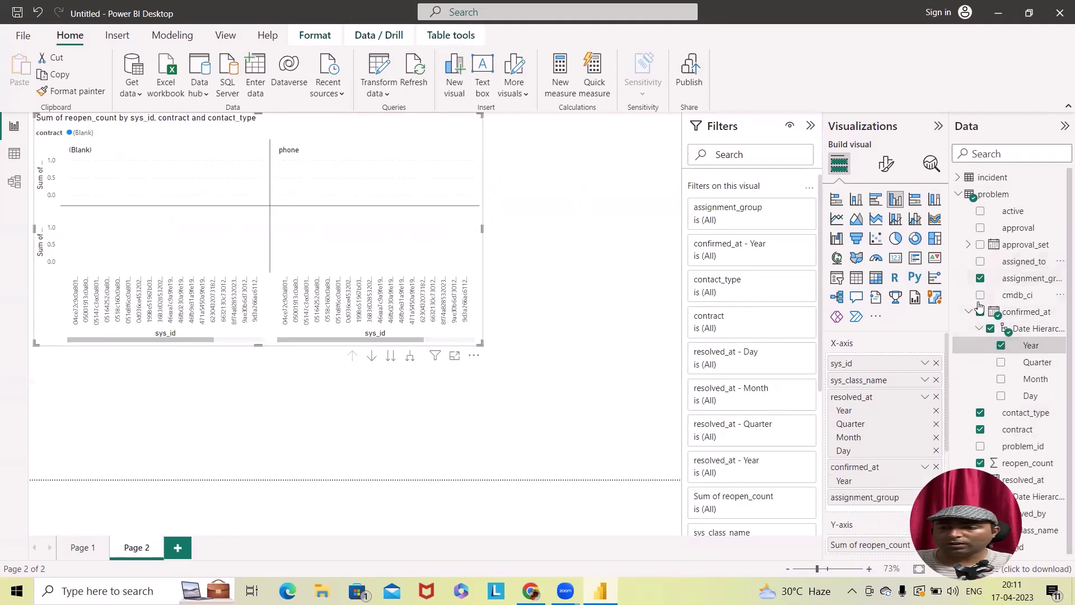
{"action": "left_click", "coordinate": [980, 261]}
{"action": "left_click", "coordinate": [983, 243]}
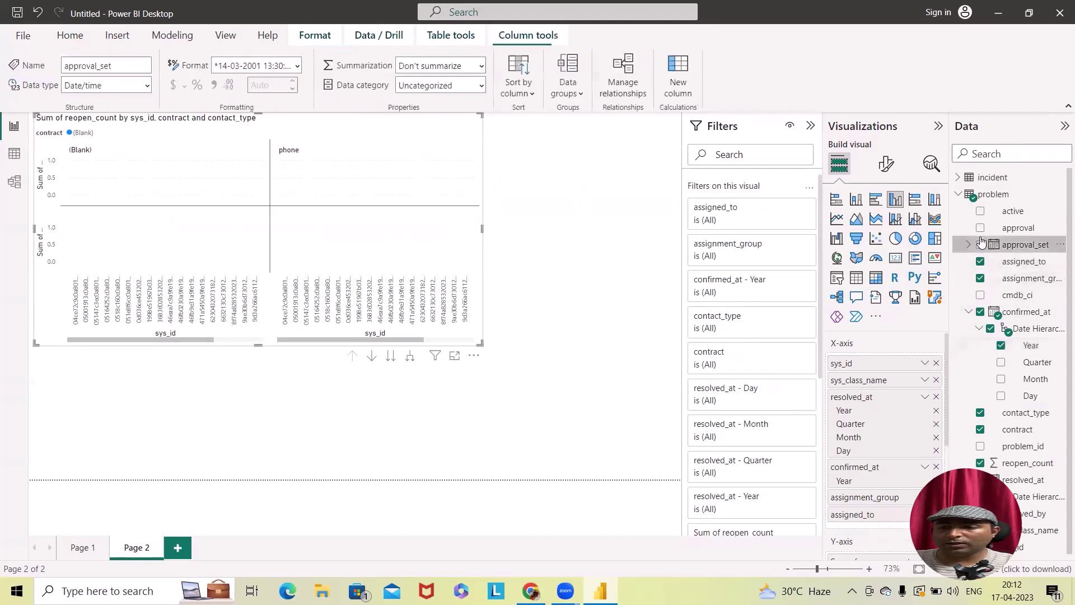
Look through the incident table's rows in the Data view
{"action": "left_click", "coordinate": [14, 154]}
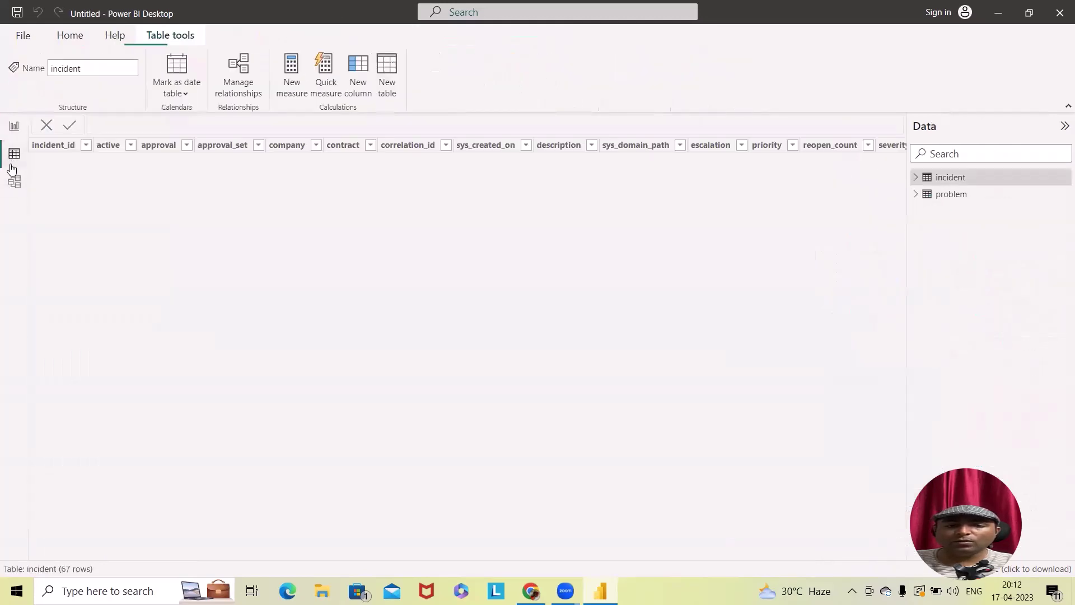
{"action": "scroll", "coordinate": [207, 272], "scroll_direction": "down", "scroll_amount": 2}
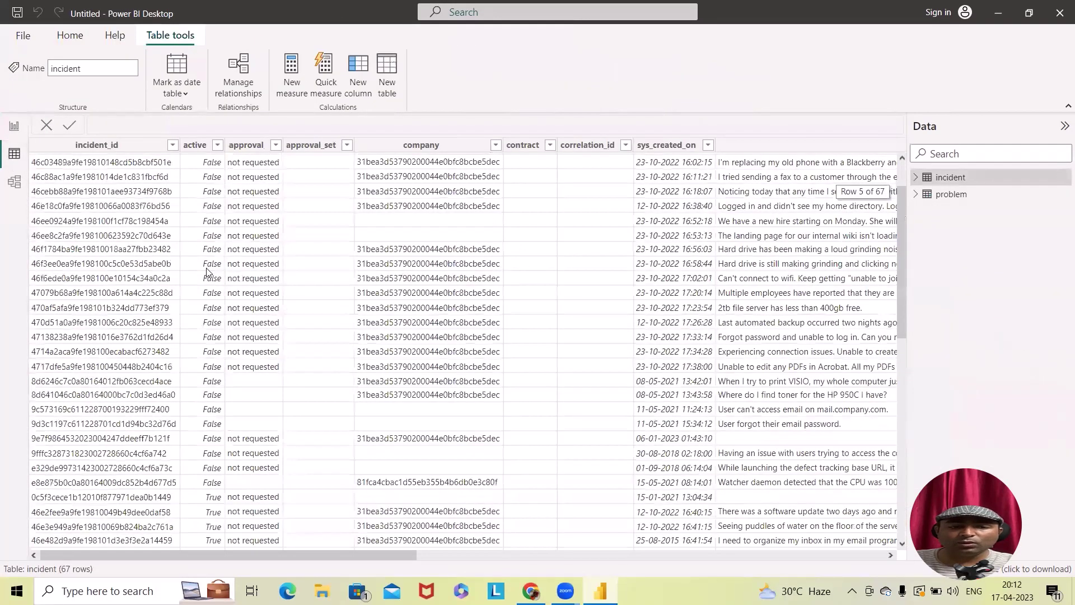
{"action": "scroll", "coordinate": [224, 271], "scroll_direction": "up", "scroll_amount": 2}
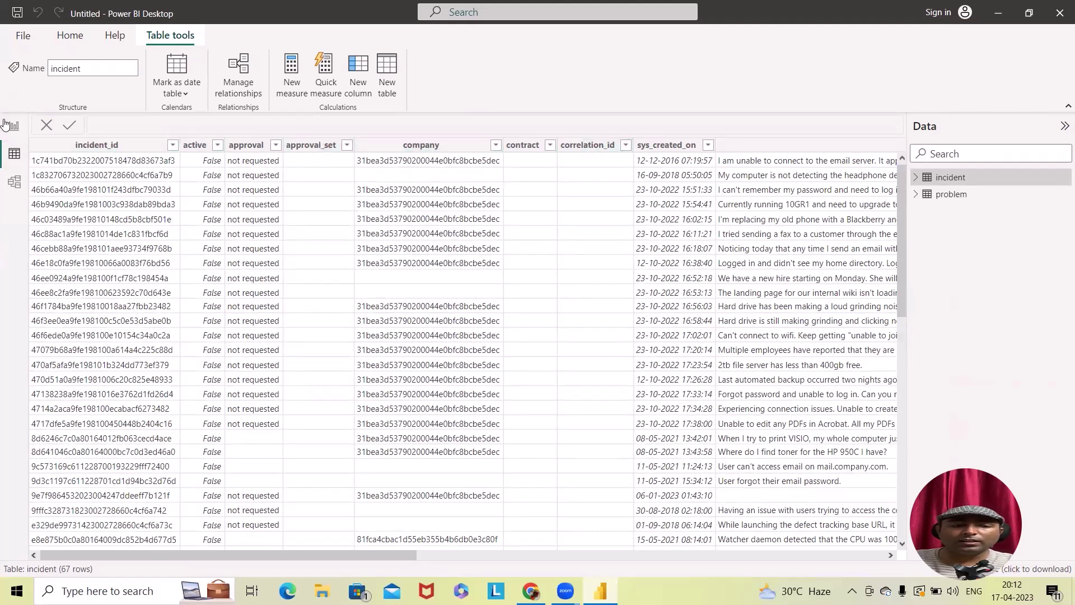
Examine the incident and problem tables and their fields in the Model view
{"action": "left_click", "coordinate": [14, 181]}
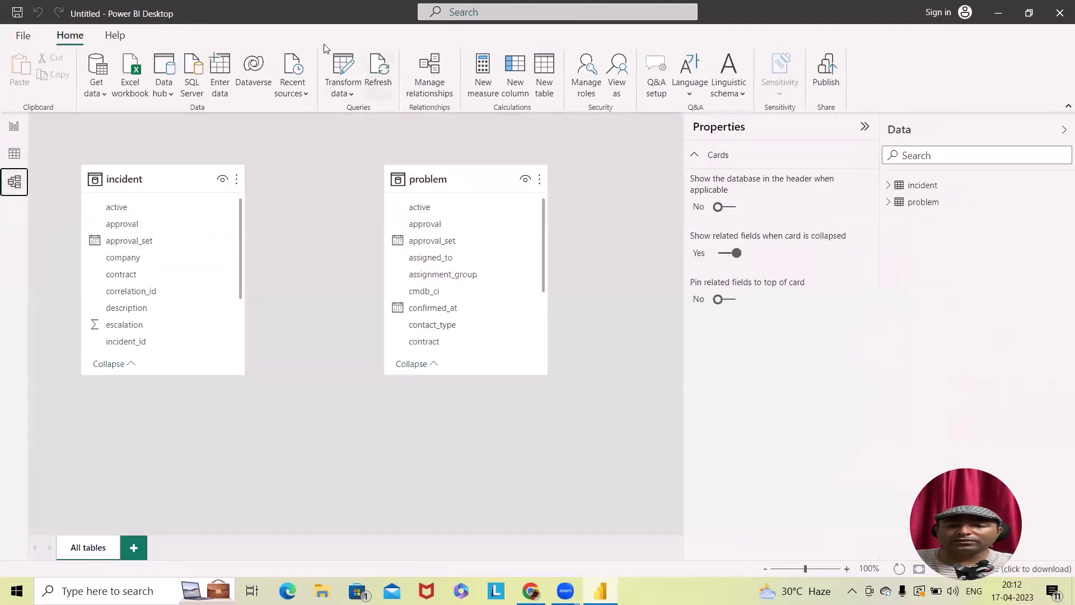
{"action": "scroll", "coordinate": [171, 313], "scroll_direction": "down", "scroll_amount": 2}
{"action": "scroll", "coordinate": [179, 339], "scroll_direction": "up", "scroll_amount": 2}
{"action": "scroll", "coordinate": [479, 276], "scroll_direction": "down", "scroll_amount": 2}
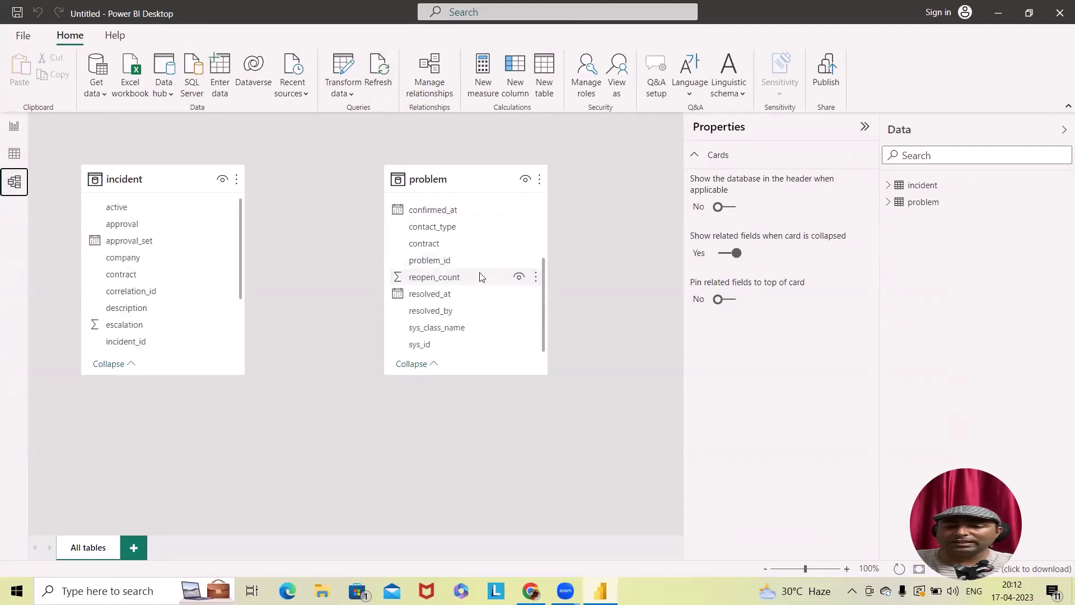
{"action": "scroll", "coordinate": [473, 311], "scroll_direction": "up", "scroll_amount": 2}
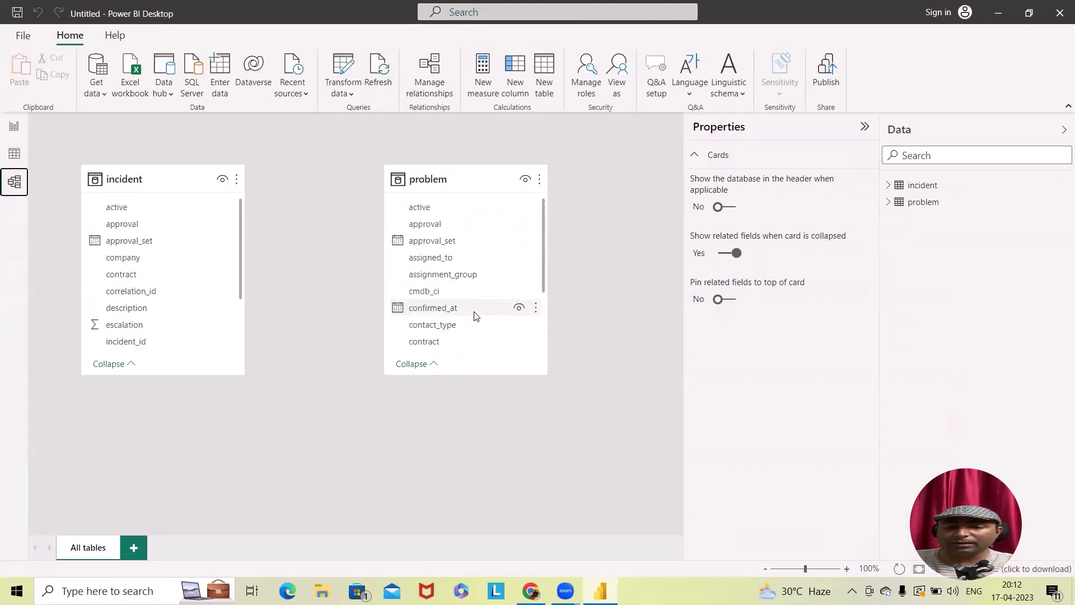
Switch to Chrome and open the Power BI connector2 data source in ServiceNow to review its table and export configuration
{"action": "left_click", "coordinate": [530, 591]}
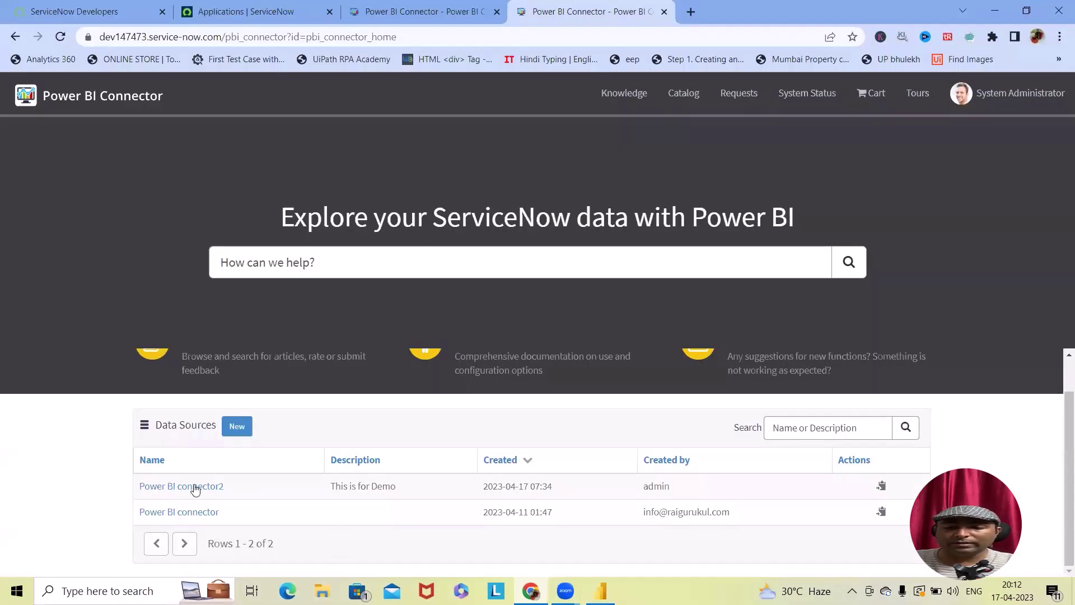
{"action": "left_click", "coordinate": [195, 487]}
{"action": "scroll", "coordinate": [243, 314], "scroll_direction": "down", "scroll_amount": 2}
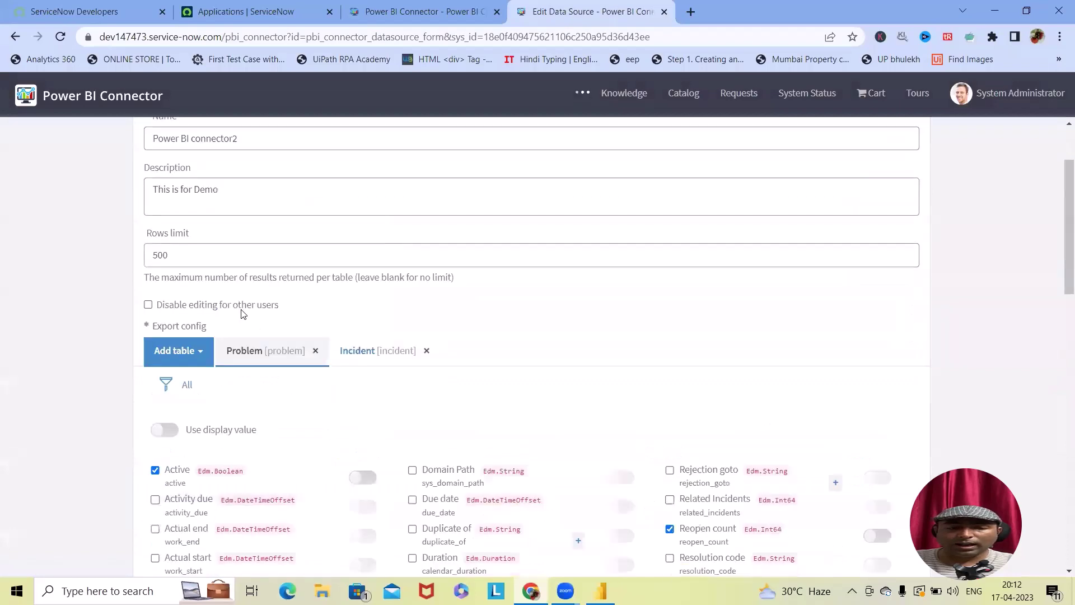
Include the Created by, Delivery plan, Delivery task and Description fields in the Problem table's export configuration
{"action": "scroll", "coordinate": [242, 314], "scroll_direction": "down", "scroll_amount": 4}
{"action": "scroll", "coordinate": [274, 343], "scroll_direction": "up", "scroll_amount": 2}
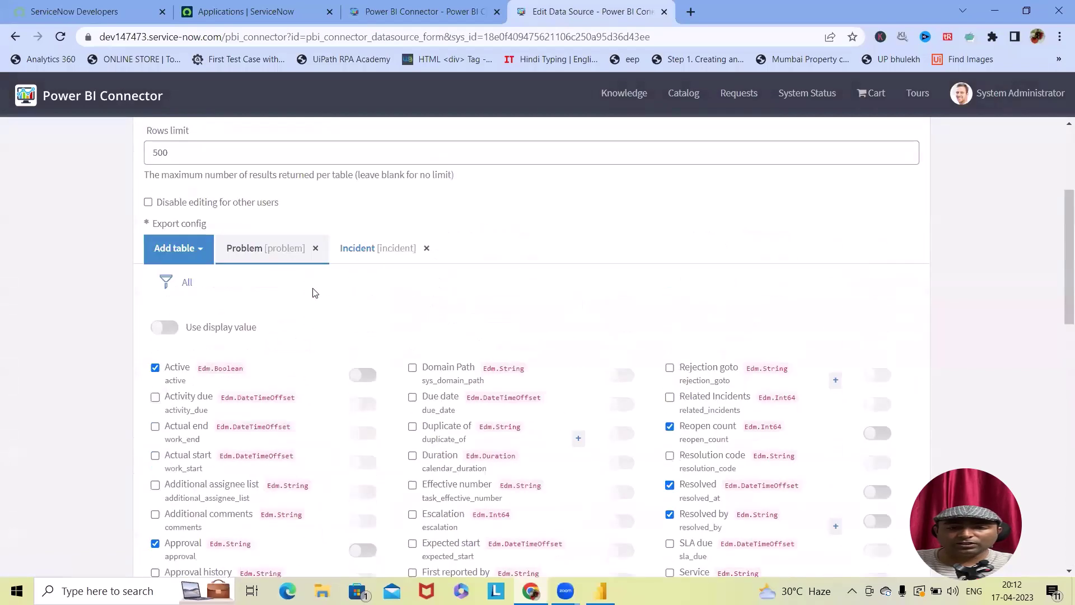
{"action": "scroll", "coordinate": [227, 457], "scroll_direction": "down", "scroll_amount": 8}
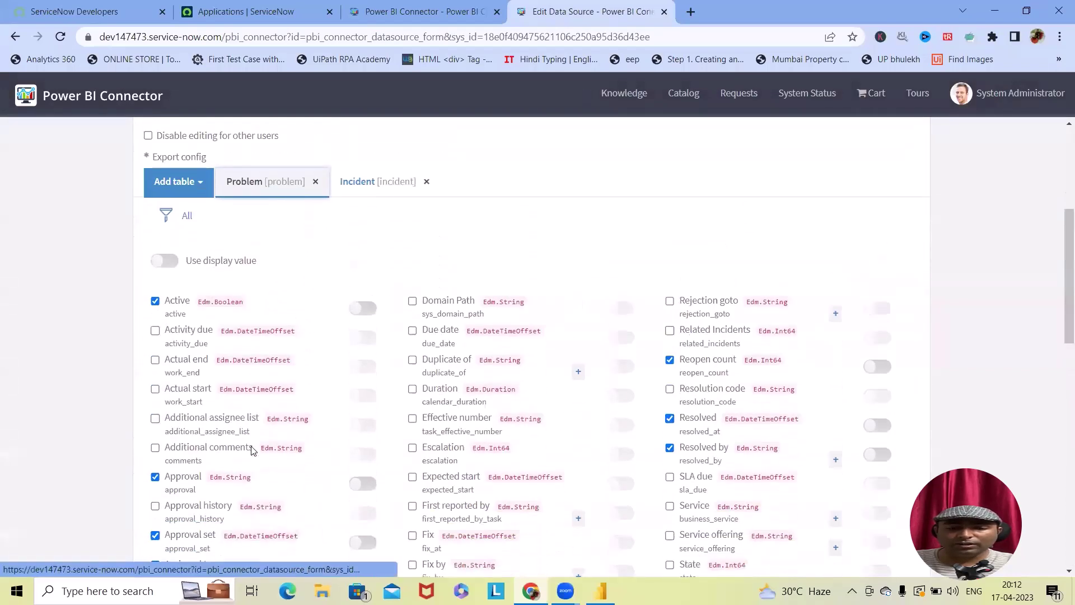
{"action": "scroll", "coordinate": [711, 442], "scroll_direction": "up", "scroll_amount": 3}
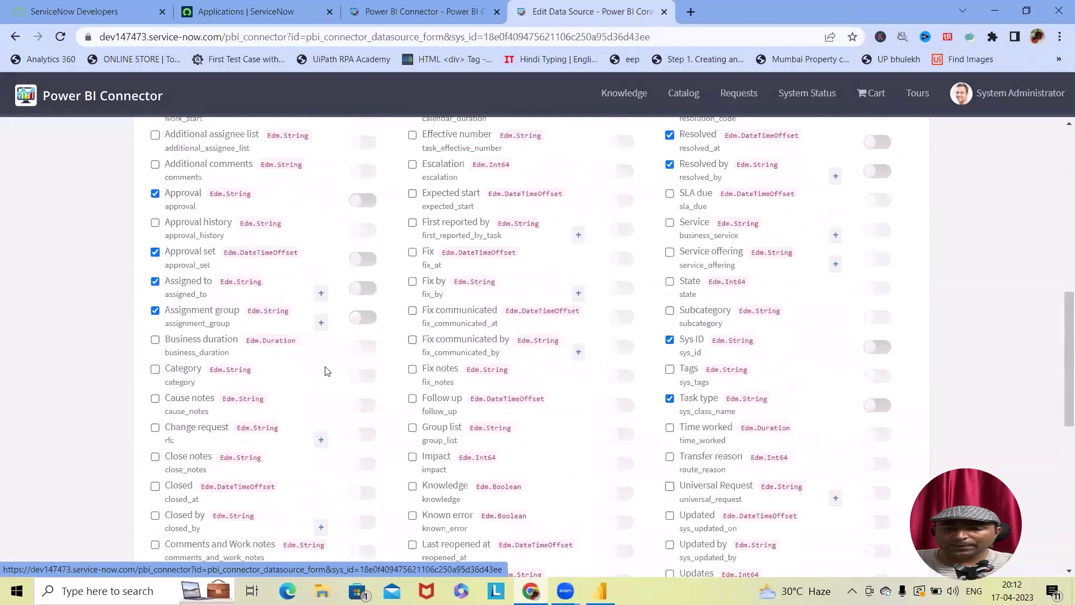
{"action": "scroll", "coordinate": [327, 371], "scroll_direction": "down", "scroll_amount": 8}
{"action": "left_click", "coordinate": [155, 359]}
{"action": "left_click", "coordinate": [155, 389]}
{"action": "left_click", "coordinate": [155, 417]}
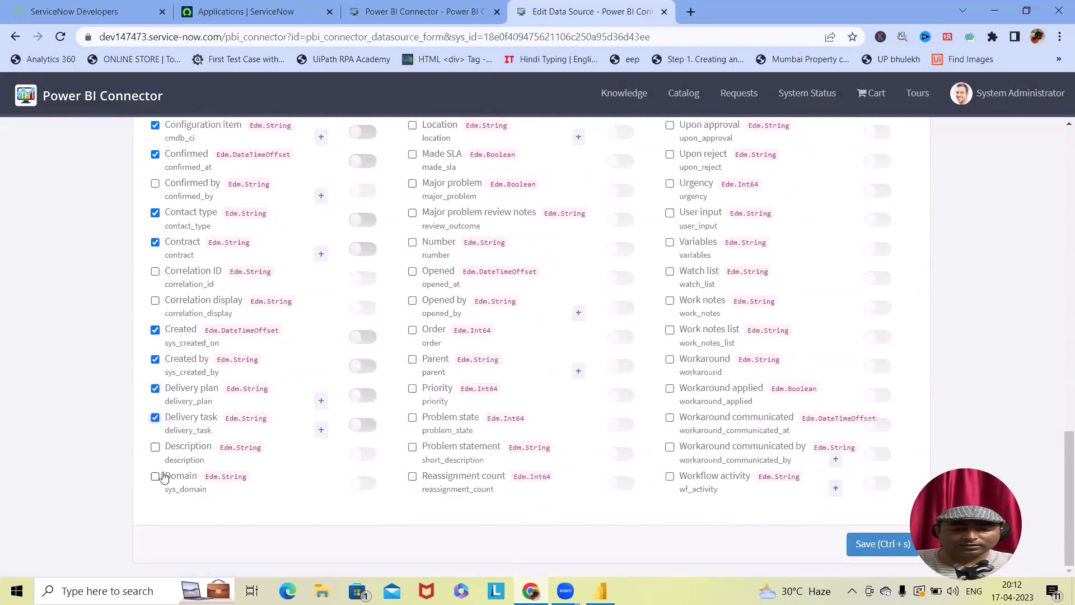
{"action": "left_click", "coordinate": [155, 447]}
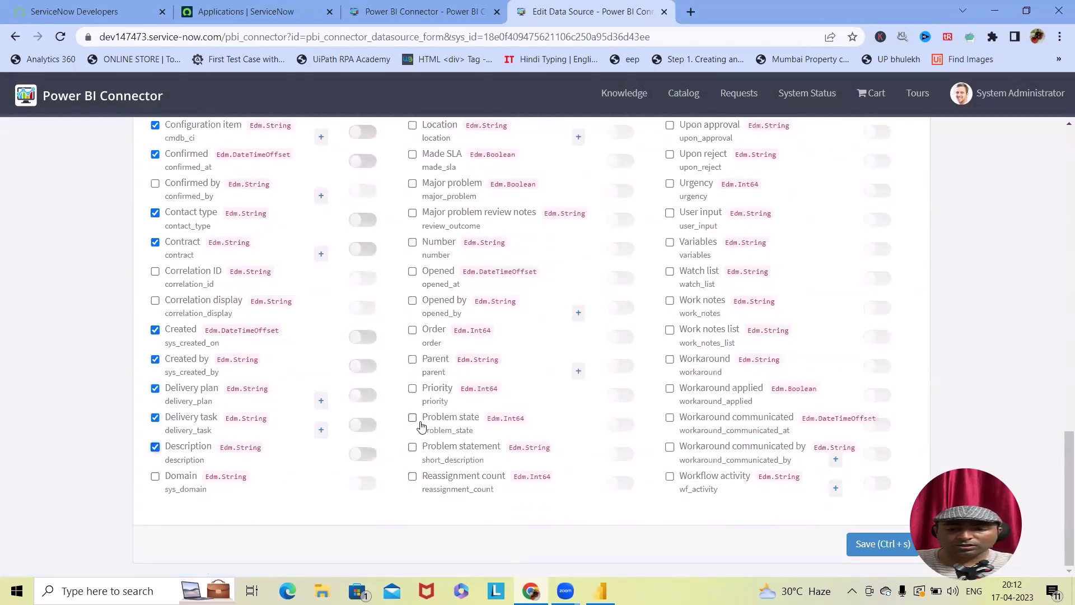
Include the Priority, Order, Opened, Number and Problem state fields in the Problem table's export configuration
{"action": "left_click", "coordinate": [415, 389]}
{"action": "left_click", "coordinate": [412, 331]}
{"action": "left_click", "coordinate": [413, 271]}
{"action": "left_click", "coordinate": [413, 243]}
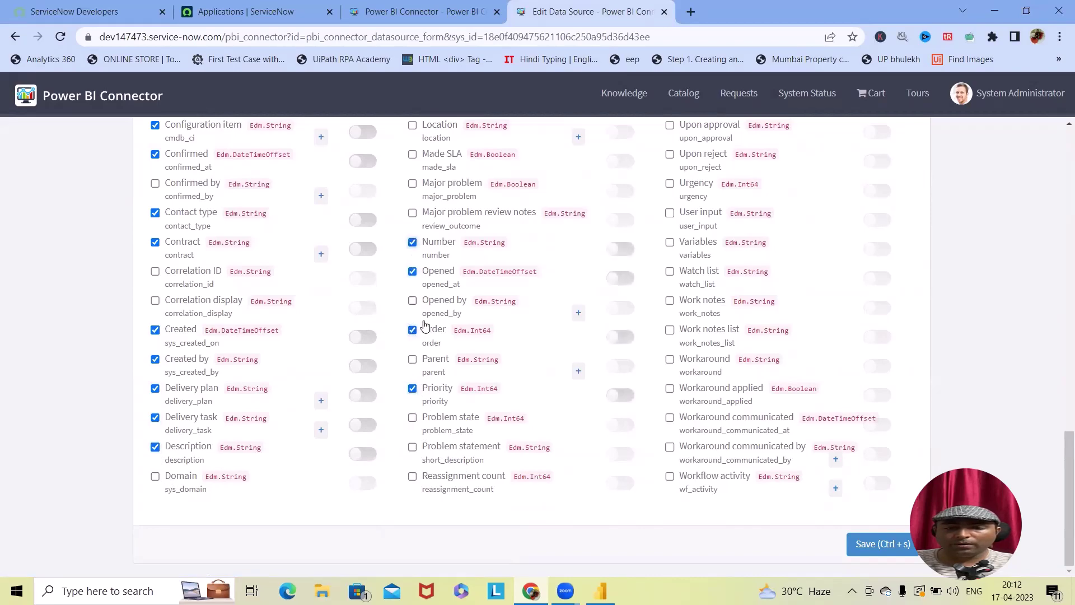
{"action": "left_click", "coordinate": [413, 418]}
Include the Location, Made SLA, Knowledge and Impact fields in the Problem export and save the data source
{"action": "scroll", "coordinate": [734, 425], "scroll_direction": "up", "scroll_amount": 4}
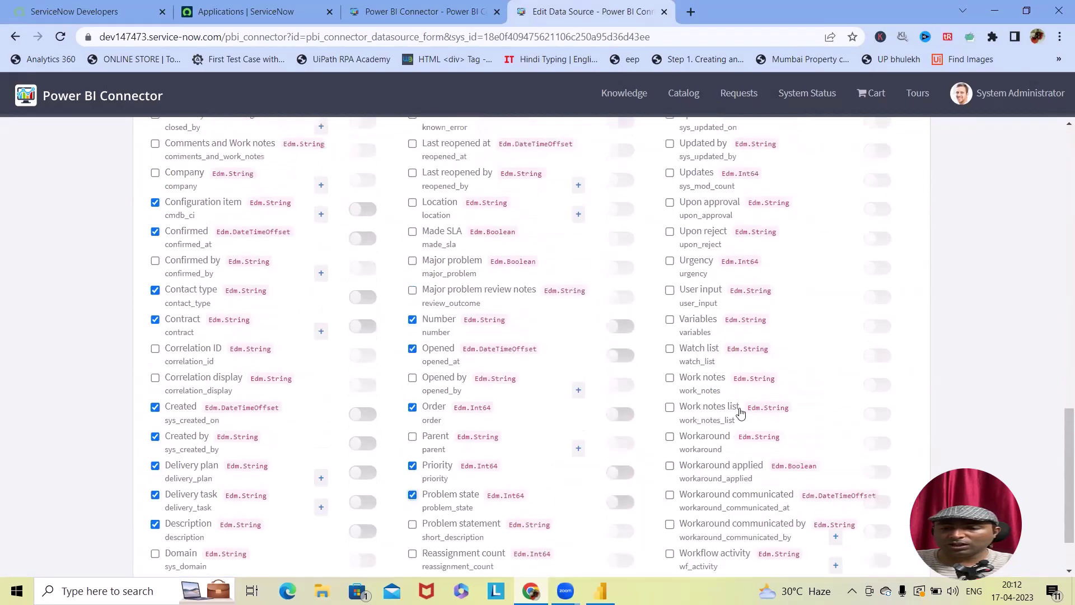
{"action": "left_click", "coordinate": [413, 335]}
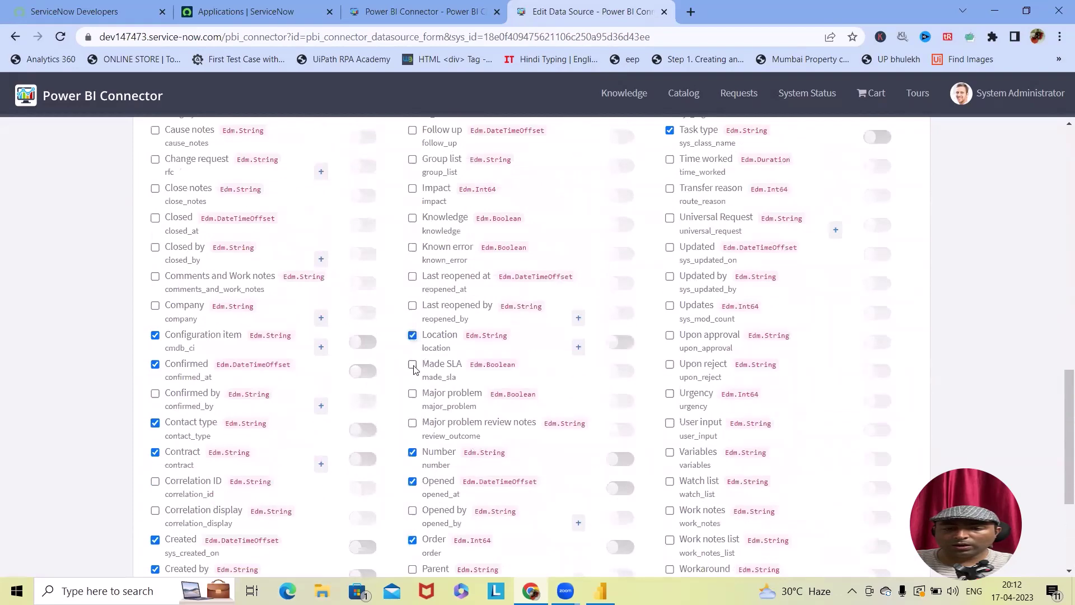
{"action": "left_click", "coordinate": [413, 365]}
{"action": "left_click", "coordinate": [413, 218]}
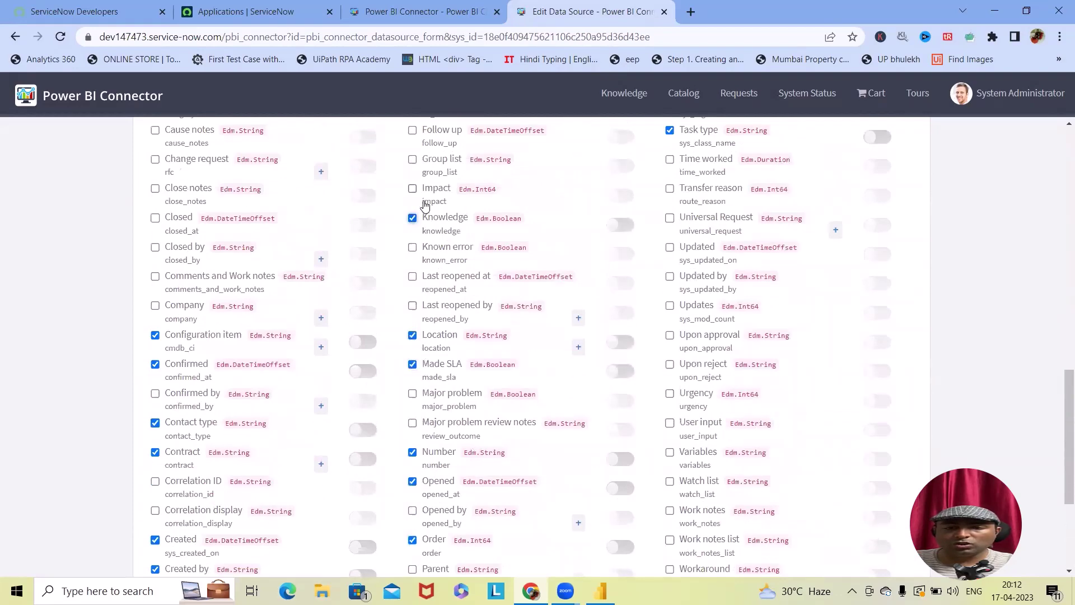
{"action": "triple_click", "coordinate": [420, 199]}
{"action": "left_click", "coordinate": [413, 189]}
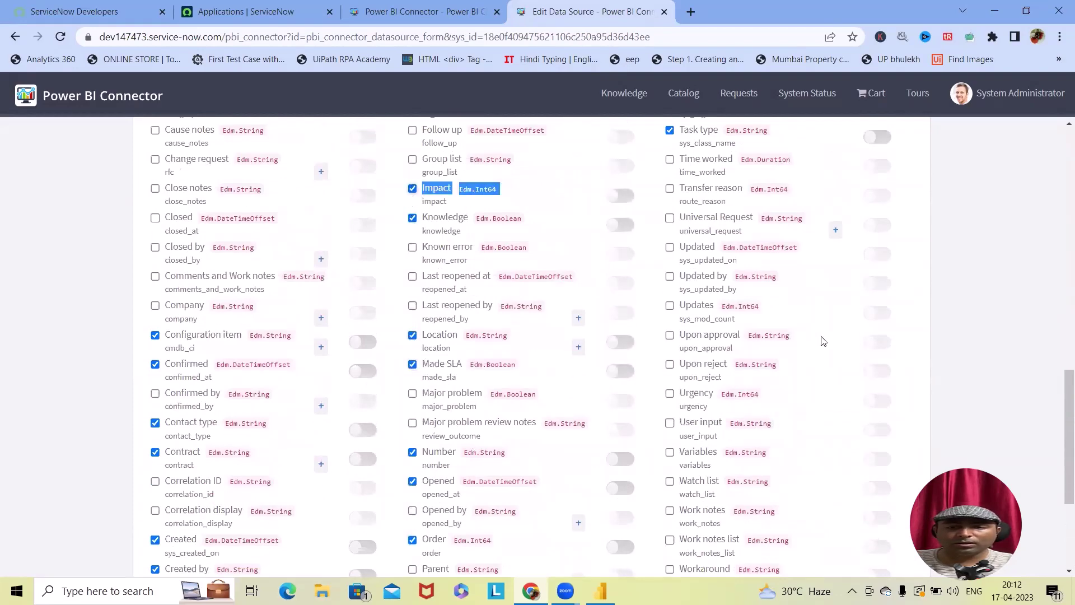
{"action": "scroll", "coordinate": [823, 337], "scroll_direction": "down", "scroll_amount": 5}
{"action": "key", "text": "ctrl+s"}
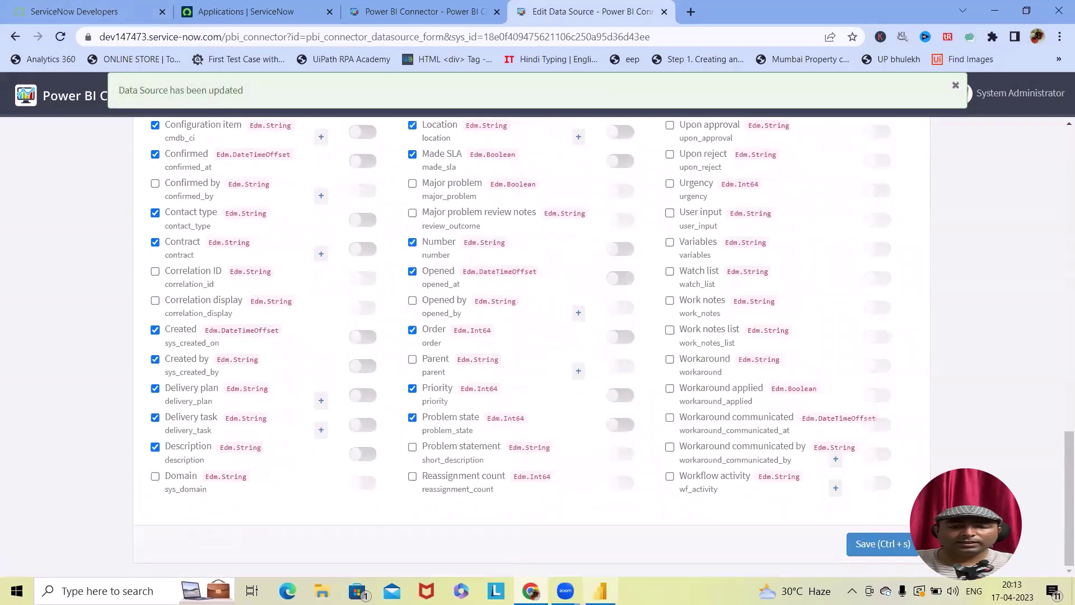
Switch to Power BI Desktop and load the incident and problem tables again from the connector's OData feed
{"action": "key", "text": "alt+Tab"}
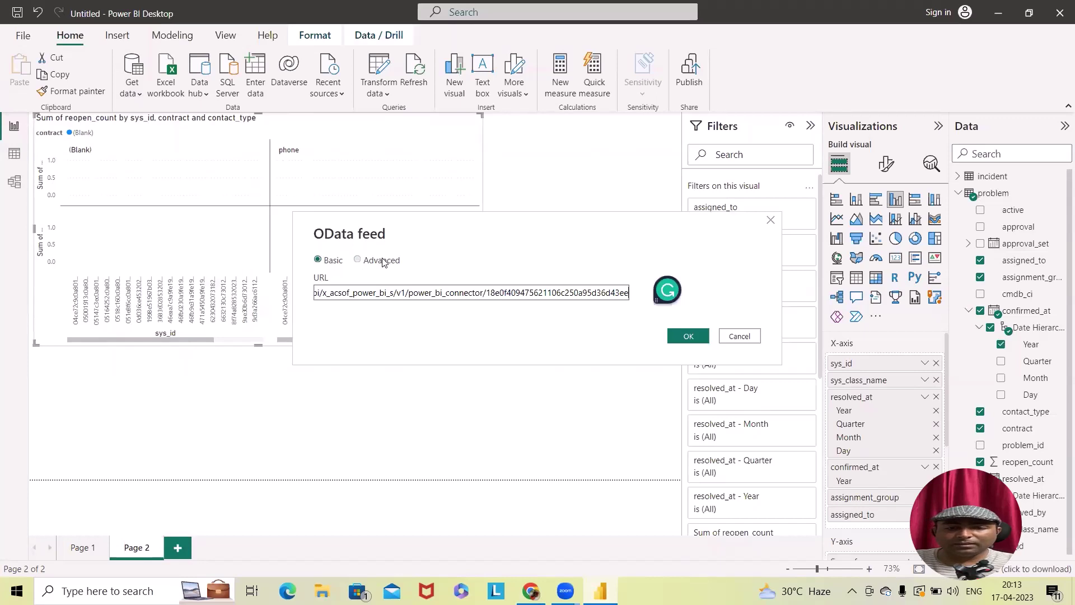
{"action": "left_click", "coordinate": [681, 335]}
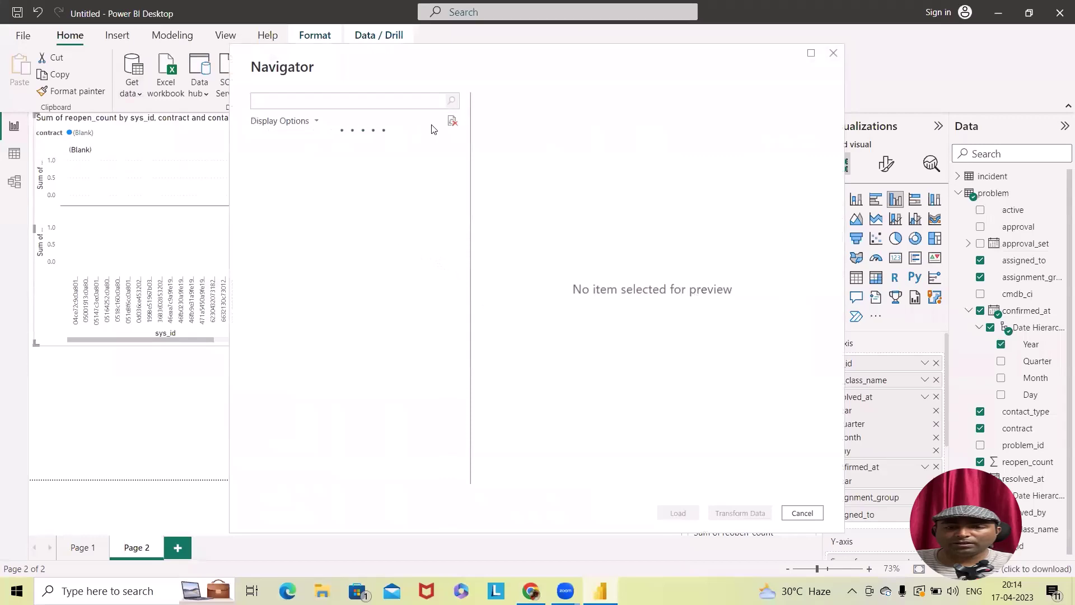
{"action": "left_click", "coordinate": [273, 161]}
{"action": "left_click", "coordinate": [272, 177]}
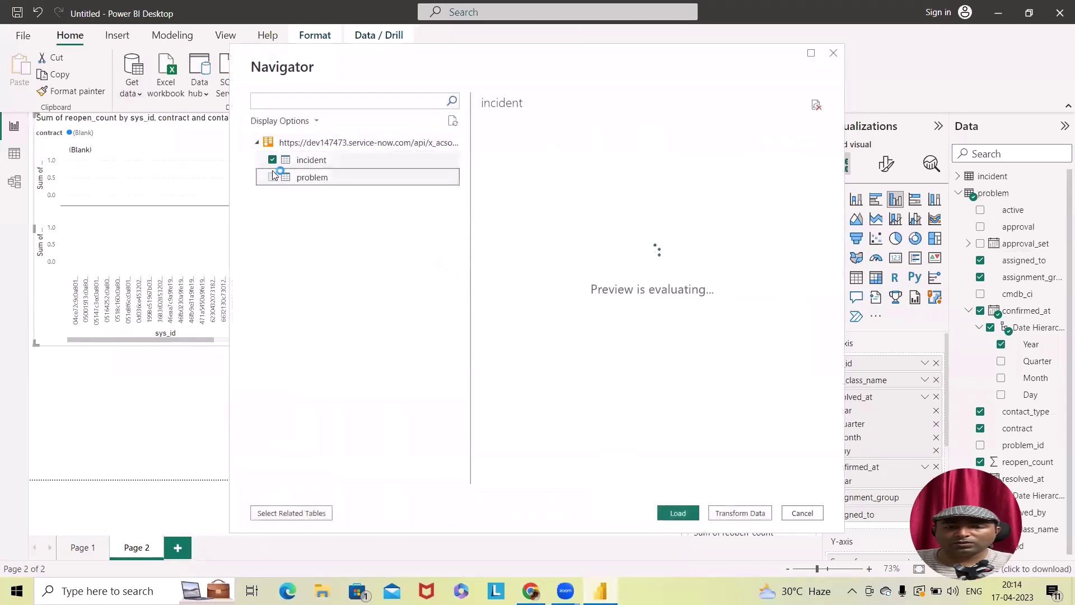
{"action": "left_click", "coordinate": [680, 512]}
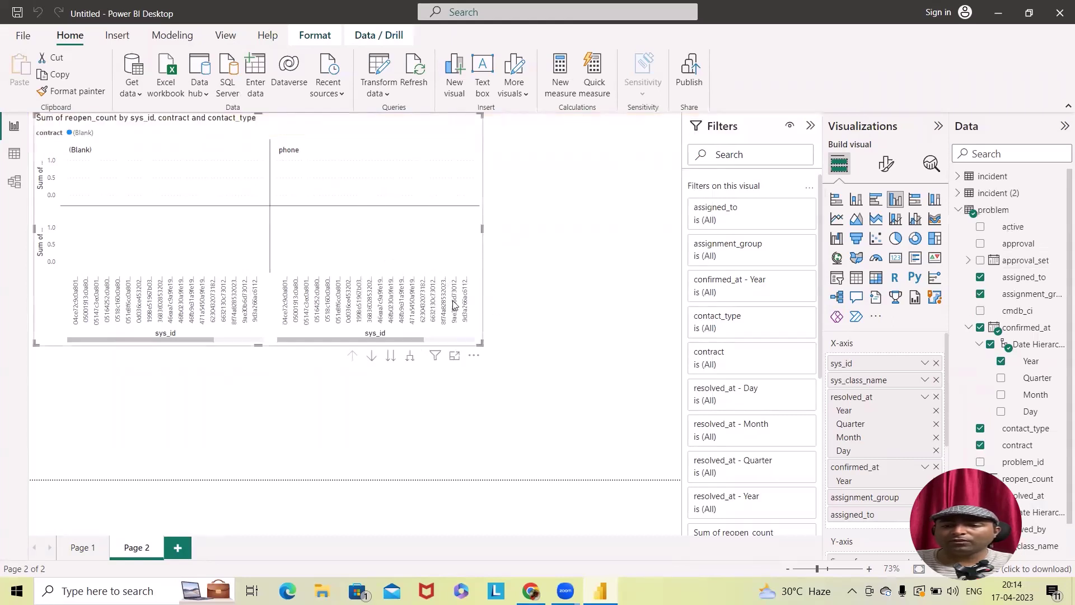
Look through the newly loaded tables' fields and add impact from problem (2) to the column chart
{"action": "left_click", "coordinate": [959, 210]}
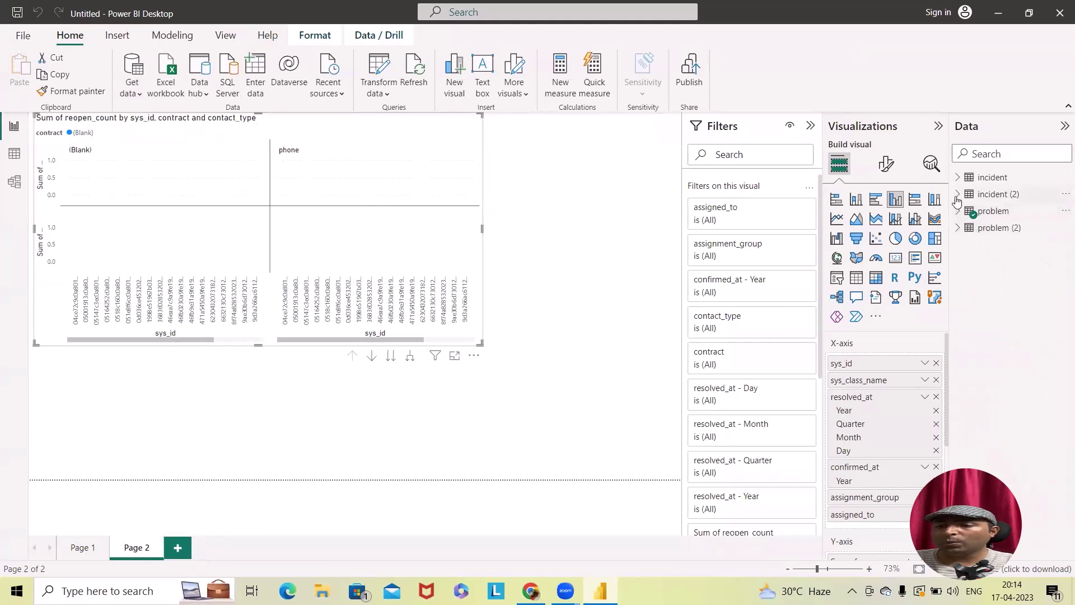
{"action": "left_click", "coordinate": [958, 195]}
{"action": "left_click", "coordinate": [958, 195]}
{"action": "left_click", "coordinate": [958, 228]}
{"action": "scroll", "coordinate": [982, 347], "scroll_direction": "up", "scroll_amount": 3}
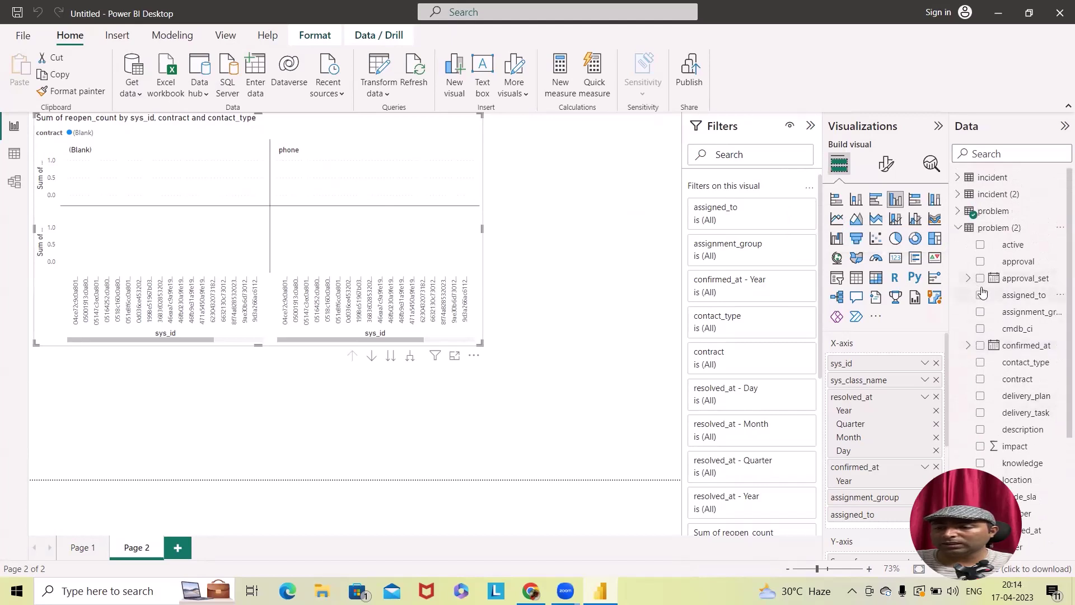
{"action": "scroll", "coordinate": [983, 287], "scroll_direction": "down", "scroll_amount": 3}
{"action": "left_click", "coordinate": [980, 278]}
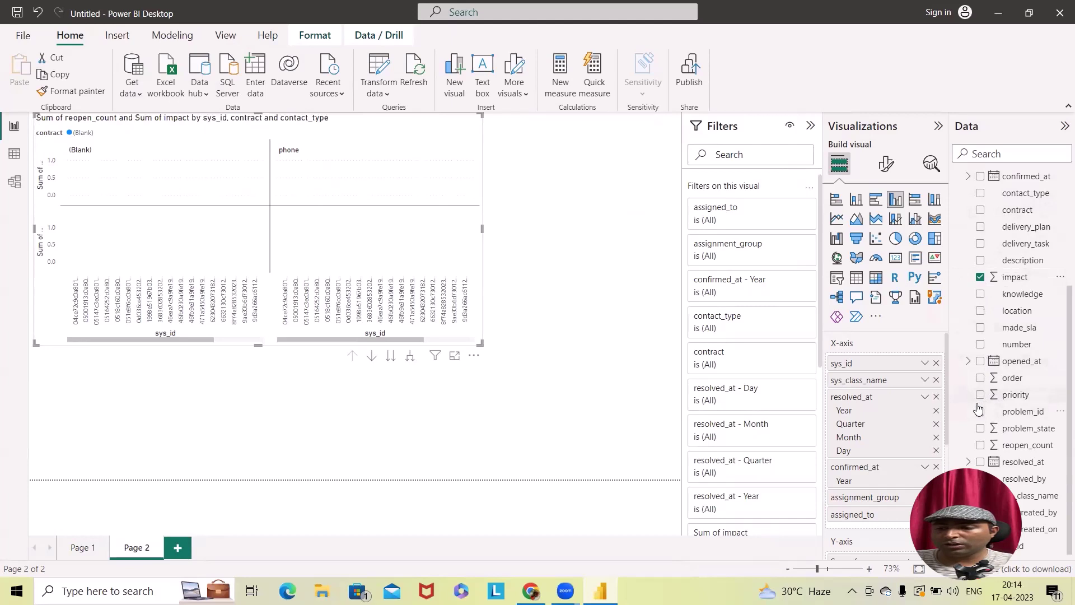
Remove the original problem table's assigned_to, assignment_group, confirmed_at, contact_type and contract fields from the column chart
{"action": "scroll", "coordinate": [1002, 336], "scroll_direction": "up", "scroll_amount": 3}
{"action": "left_click", "coordinate": [958, 228]}
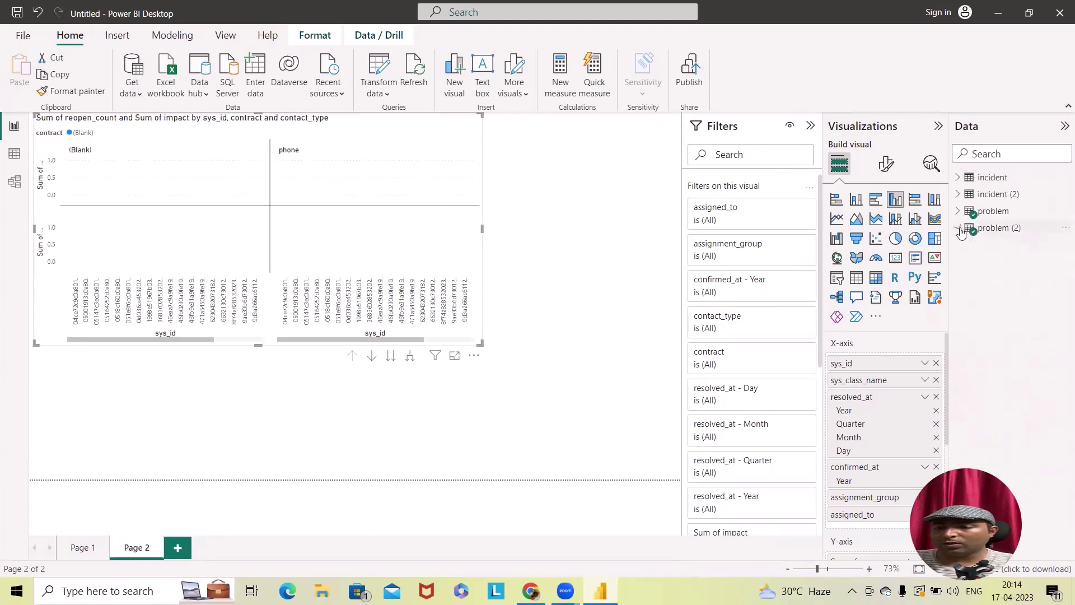
{"action": "left_click", "coordinate": [959, 212]}
{"action": "left_click", "coordinate": [980, 278]}
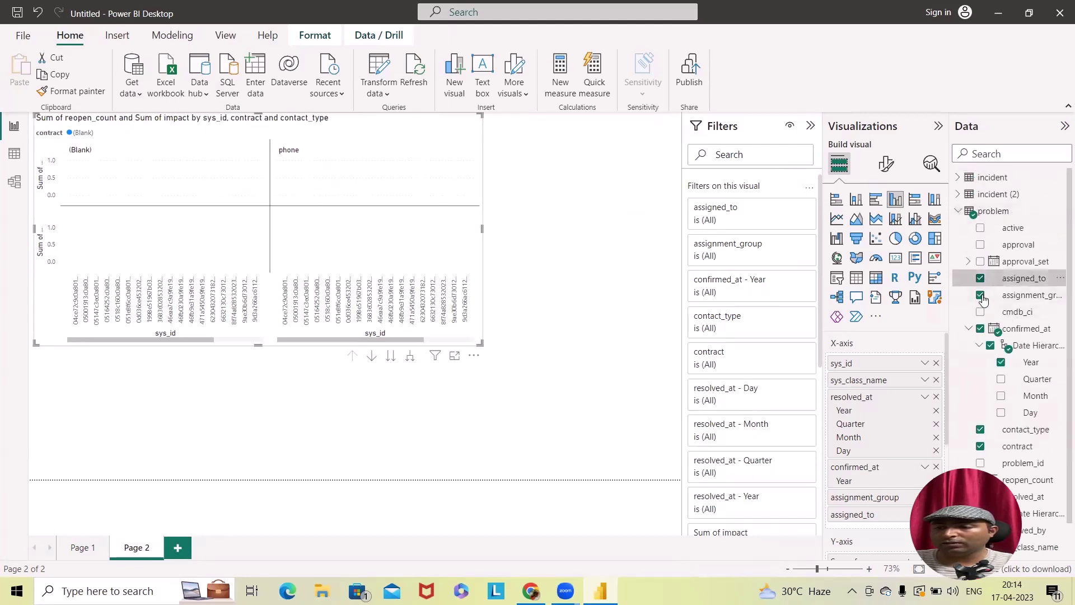
{"action": "left_click", "coordinate": [980, 295]}
{"action": "left_click", "coordinate": [980, 329]}
{"action": "left_click", "coordinate": [980, 429]}
{"action": "left_click", "coordinate": [980, 446]}
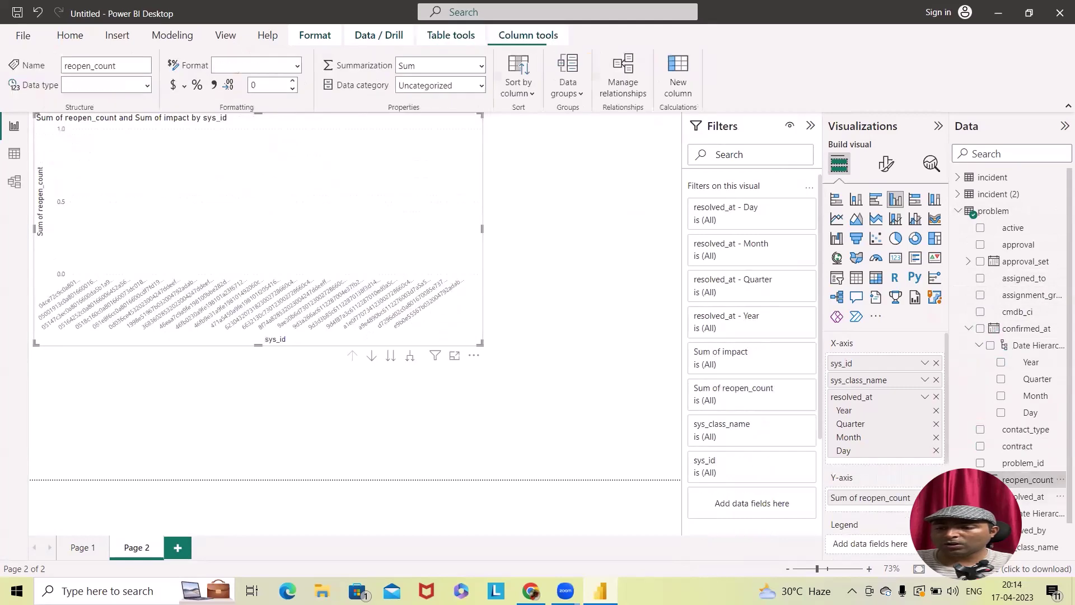
Remove the original problem table's resolved_at, reopen_count, sys_class_name and sys_id fields from the column chart
{"action": "left_click", "coordinate": [980, 496]}
{"action": "left_click", "coordinate": [980, 480]}
{"action": "scroll", "coordinate": [1008, 392], "scroll_direction": "down", "scroll_amount": 1}
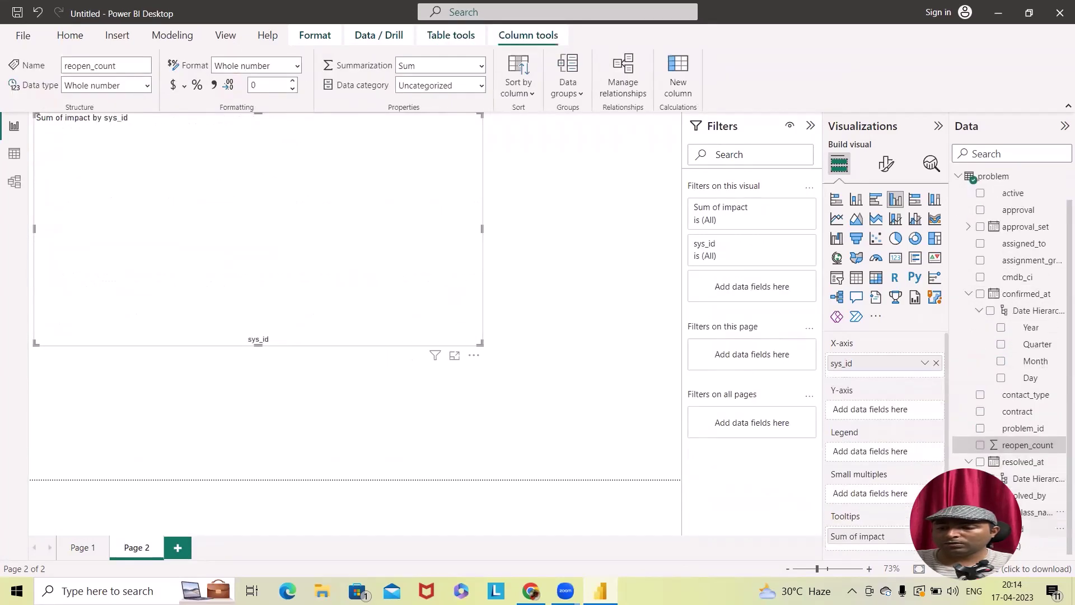
{"action": "left_click", "coordinate": [980, 511]}
{"action": "left_click", "coordinate": [980, 529]}
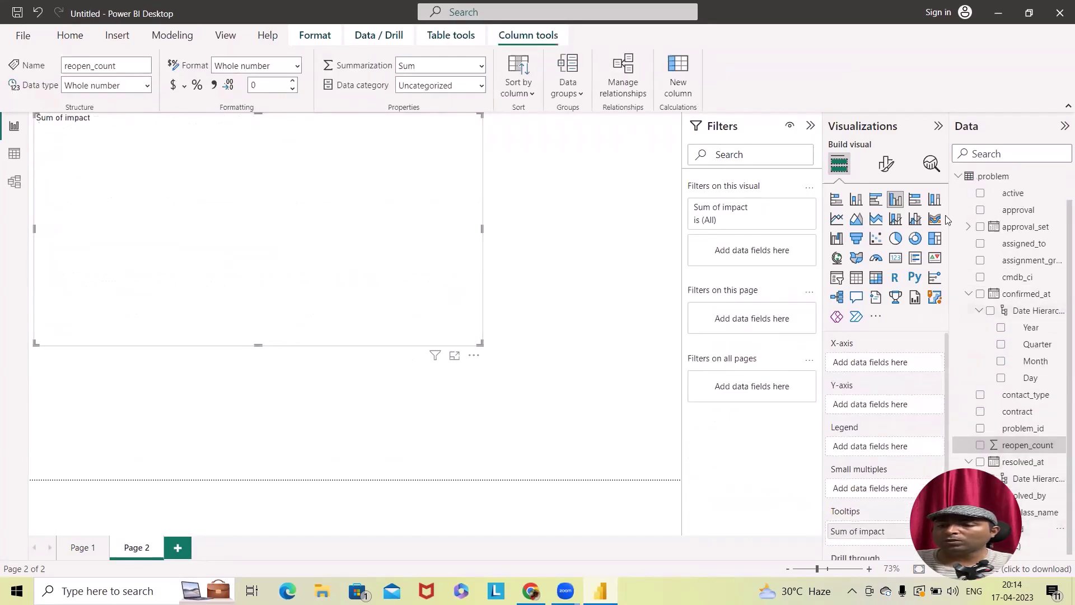
Add order, priority, problem_state and reopen_count from the problem (2) table to the column chart's Y-axis
{"action": "left_click", "coordinate": [959, 176]}
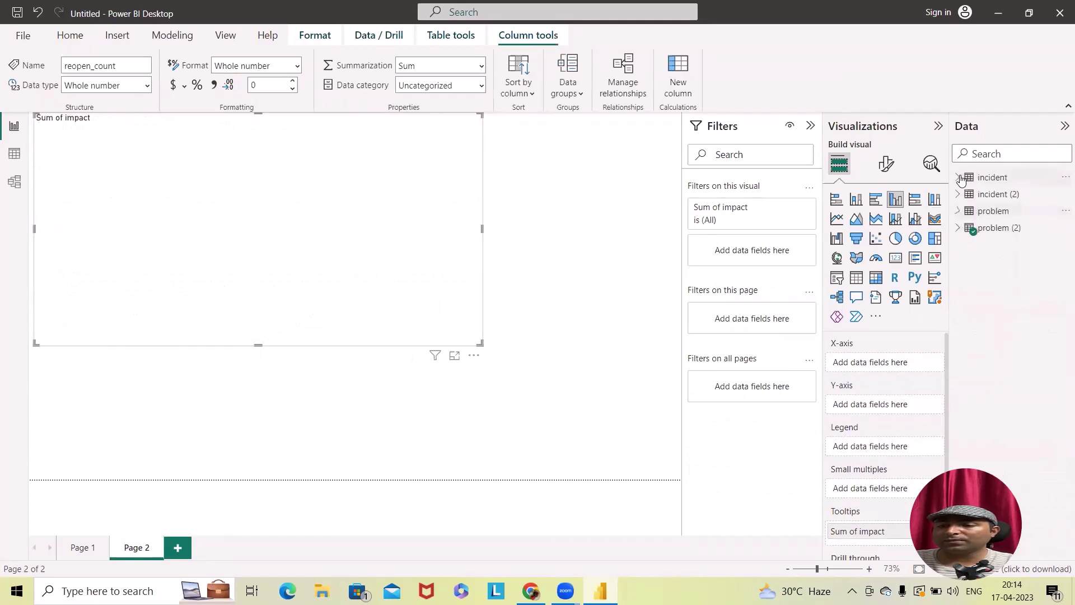
{"action": "left_click", "coordinate": [964, 229]}
{"action": "scroll", "coordinate": [972, 308], "scroll_direction": "down", "scroll_amount": 3}
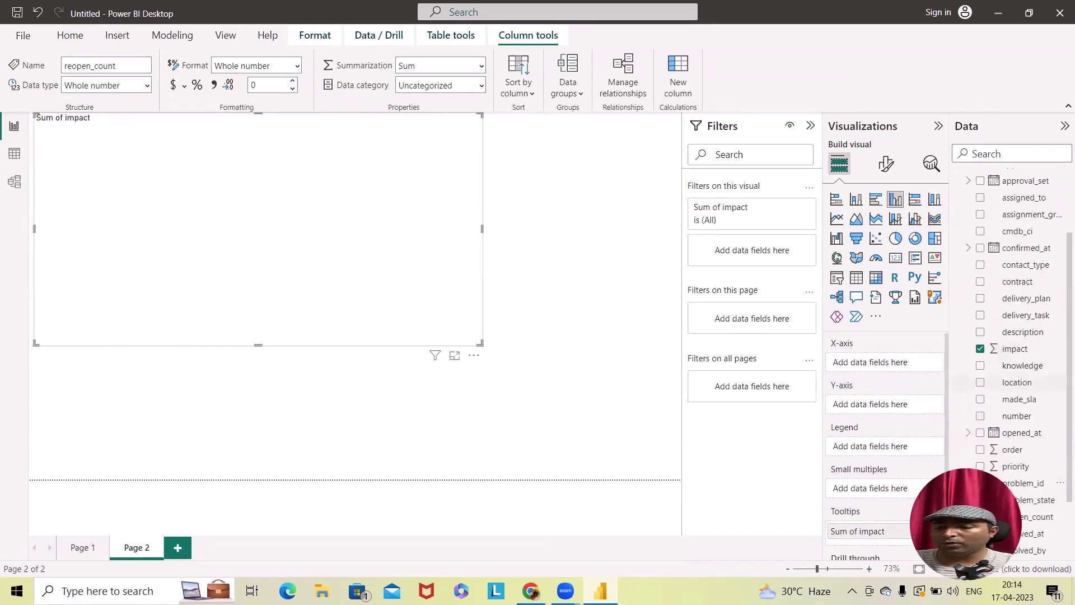
{"action": "left_click", "coordinate": [980, 378]}
{"action": "left_click", "coordinate": [980, 395]}
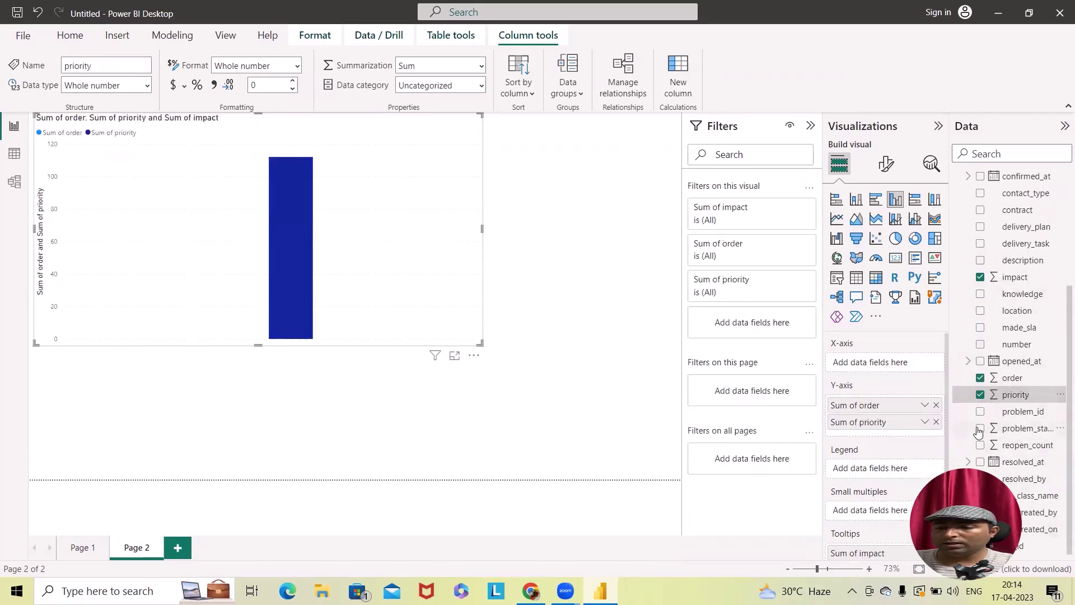
{"action": "left_click", "coordinate": [980, 428]}
{"action": "left_click", "coordinate": [981, 446]}
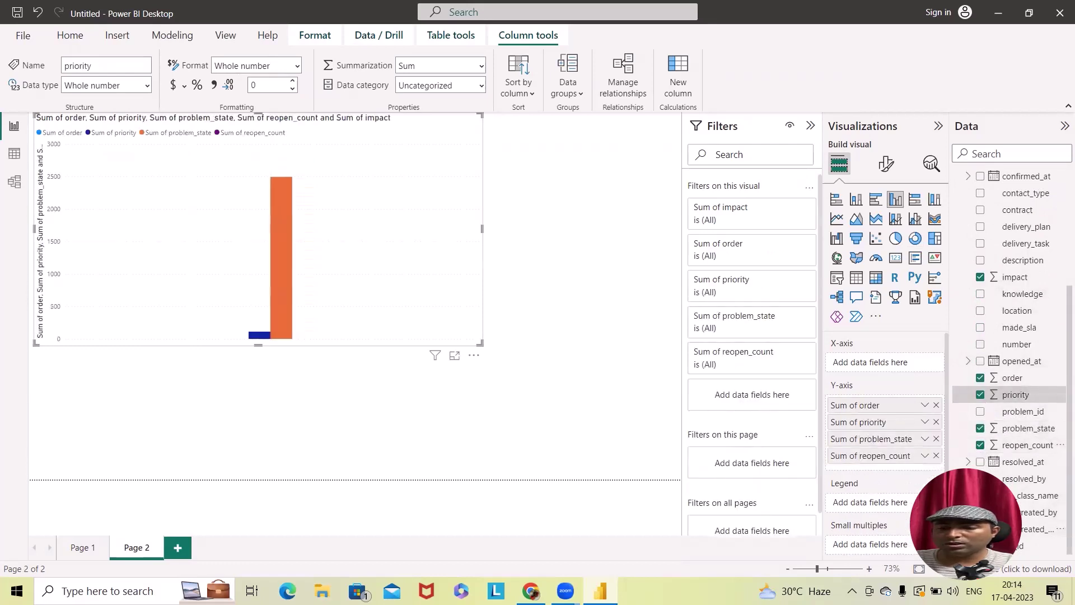
Add sys_created_on with its date hierarchy and contract from problem (2) to the column chart's X-axis
{"action": "left_click", "coordinate": [980, 529]}
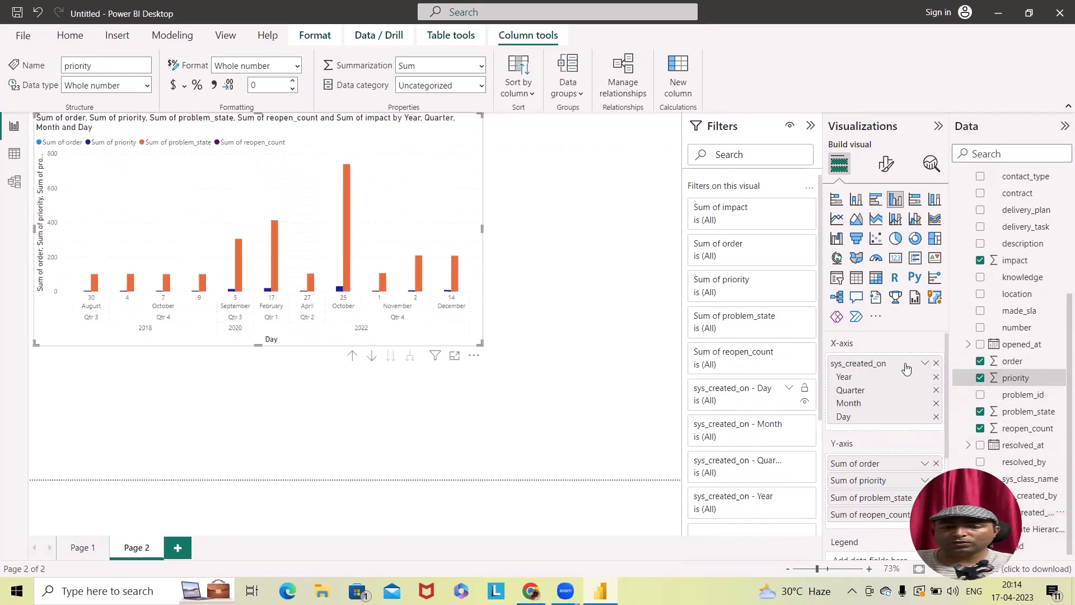
{"action": "scroll", "coordinate": [1008, 344], "scroll_direction": "up", "scroll_amount": 2}
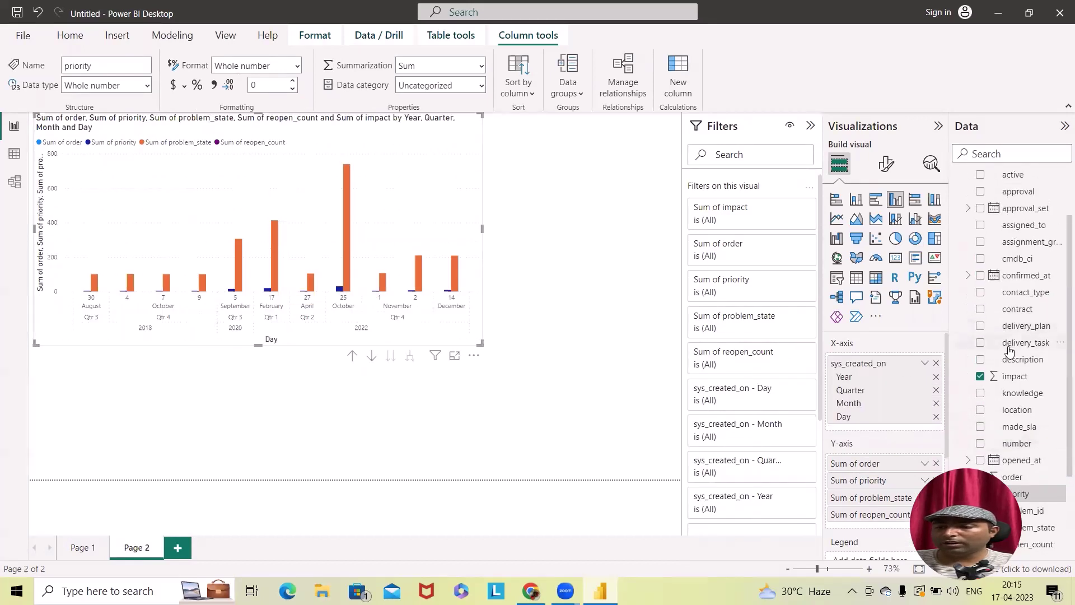
{"action": "scroll", "coordinate": [1011, 351], "scroll_direction": "up", "scroll_amount": 1}
{"action": "left_click", "coordinate": [979, 368]}
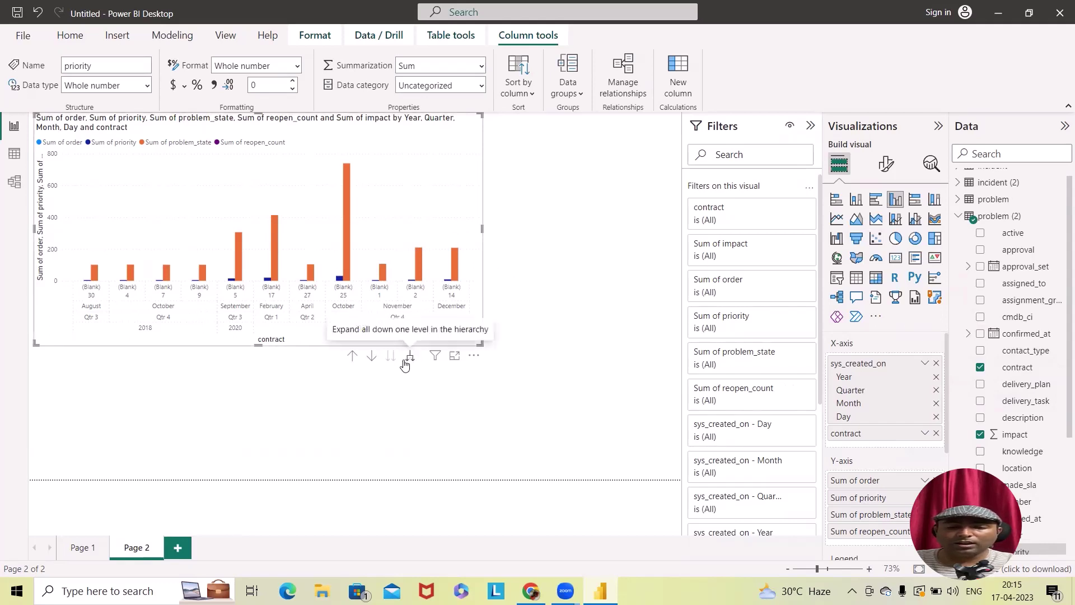
Turn on drill-down for the column chart and open it in focus mode
{"action": "left_click", "coordinate": [372, 358]}
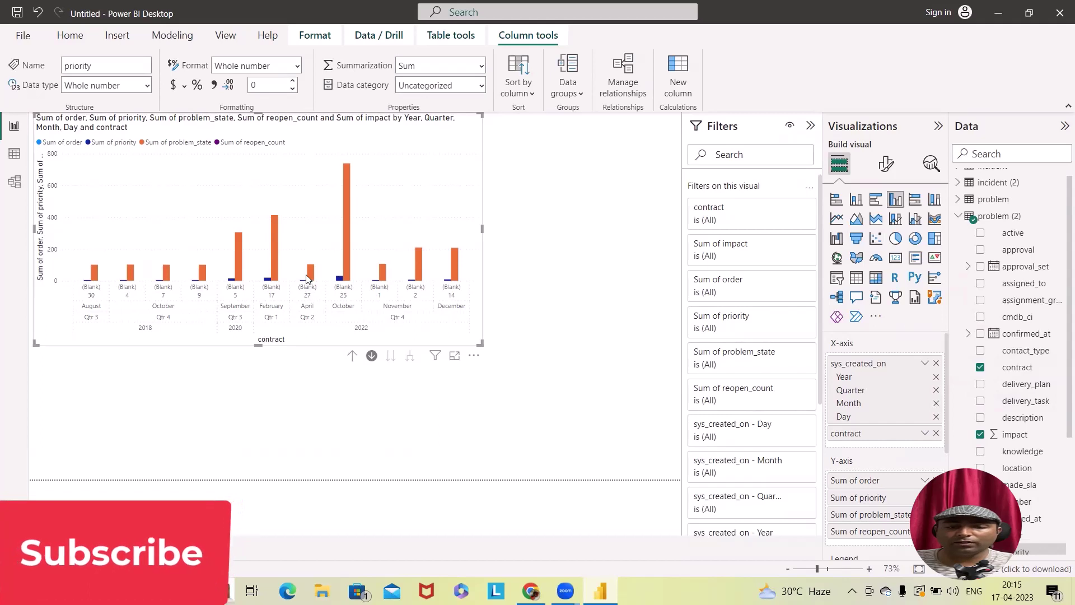
{"action": "left_click", "coordinate": [456, 356]}
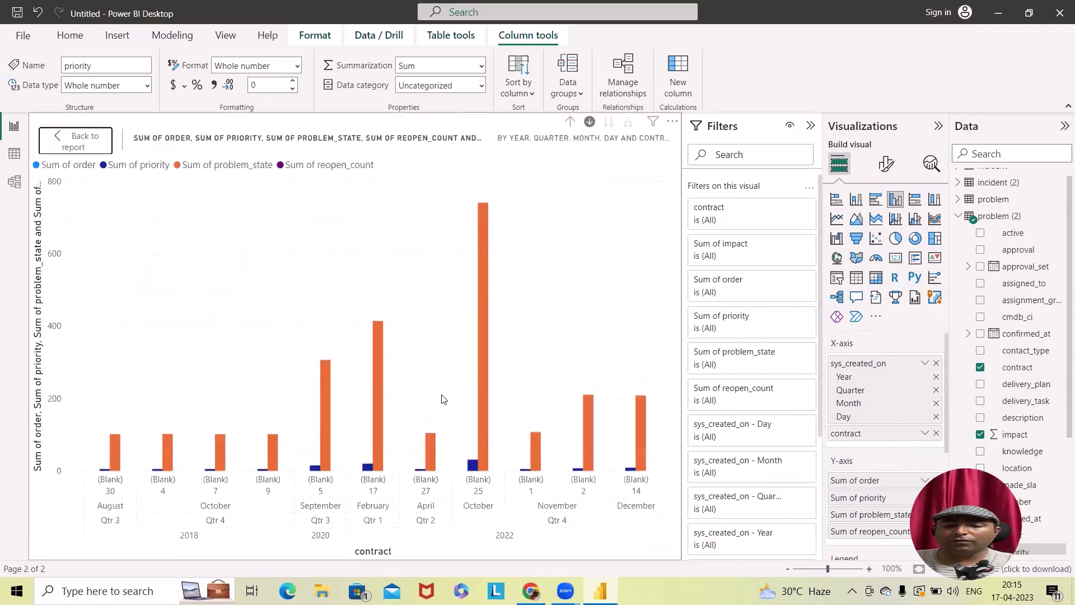